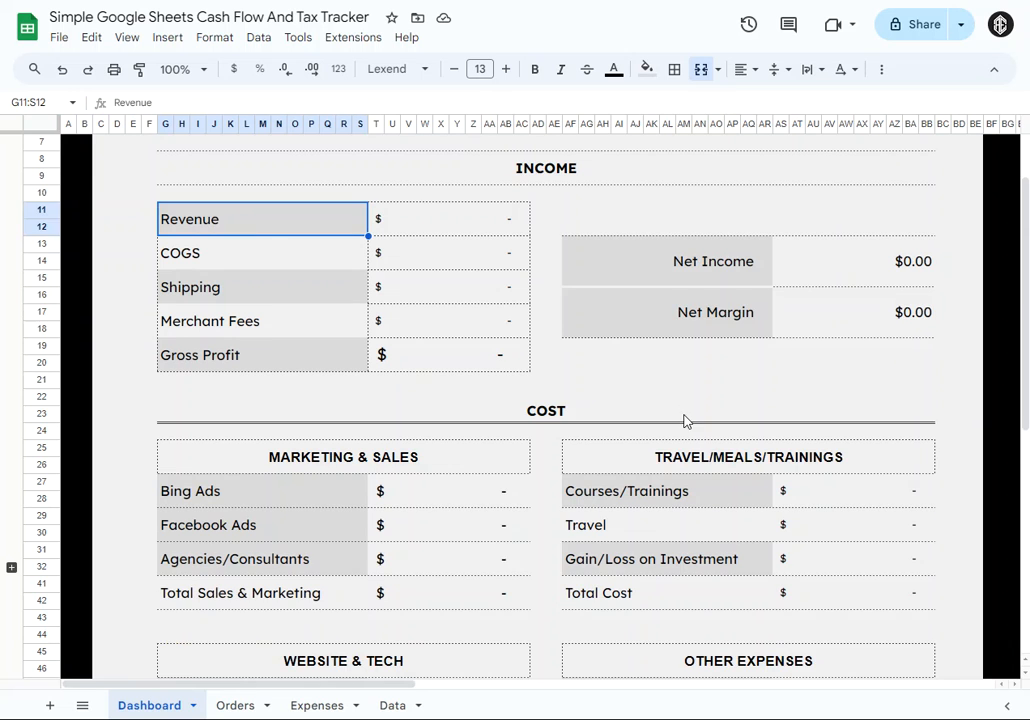
- Review the Dashboard's income section and the four cost categories, including the total rows of each category
{"action": "scroll", "coordinate": [926, 490], "scroll_direction": "down", "scroll_amount": 2}
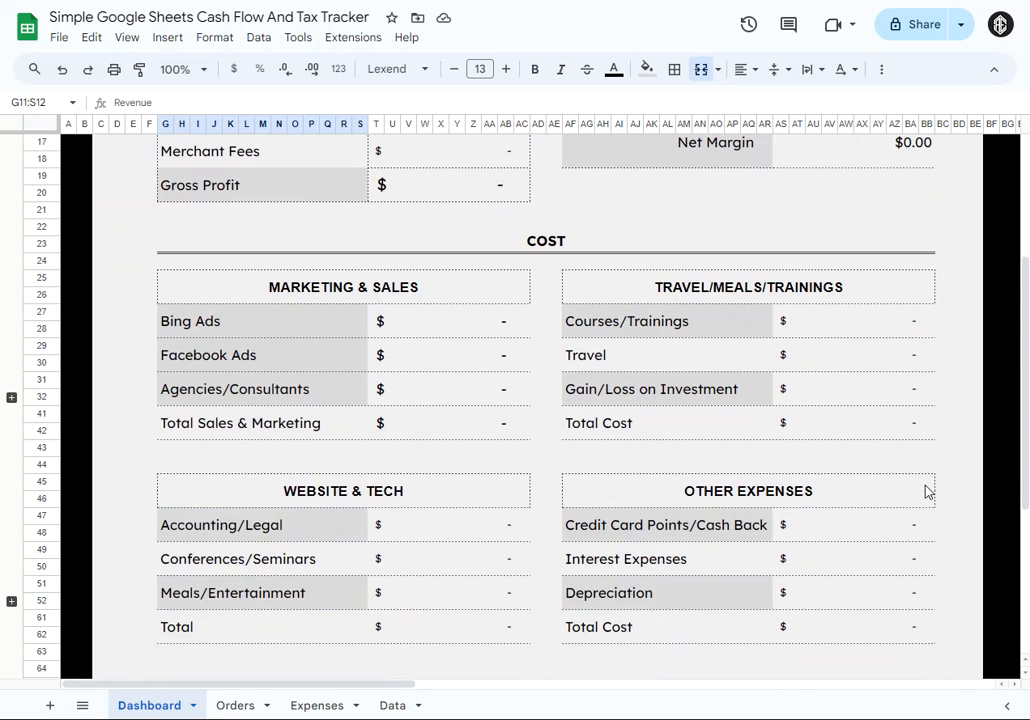
{"action": "scroll", "coordinate": [926, 490], "scroll_direction": "down", "scroll_amount": 4}
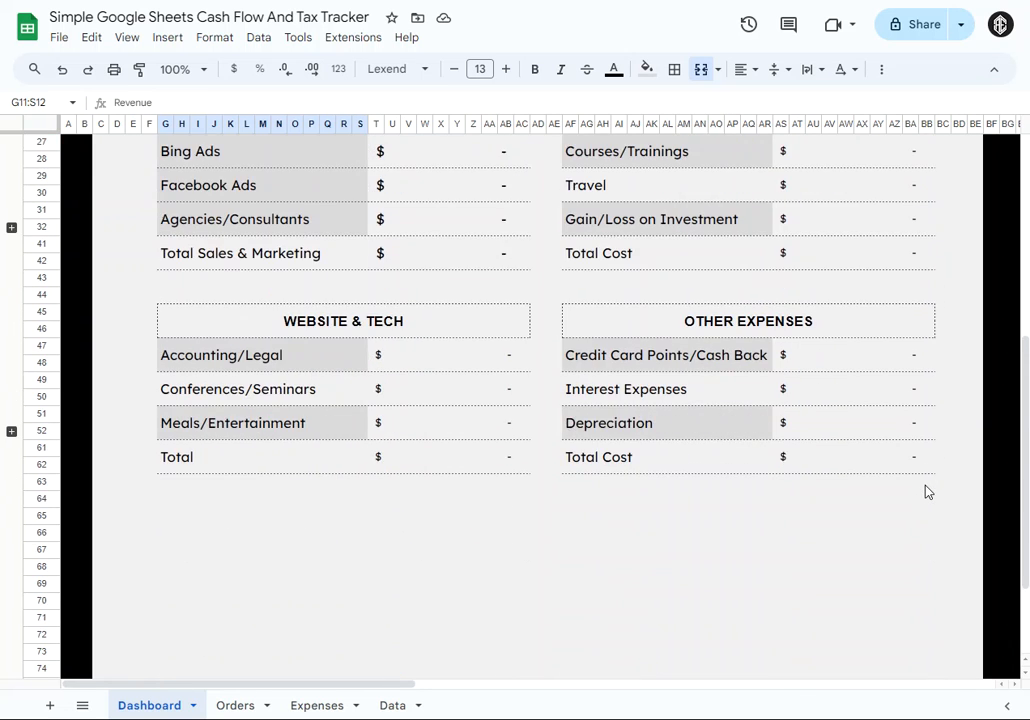
{"action": "scroll", "coordinate": [499, 469], "scroll_direction": "up", "scroll_amount": 1}
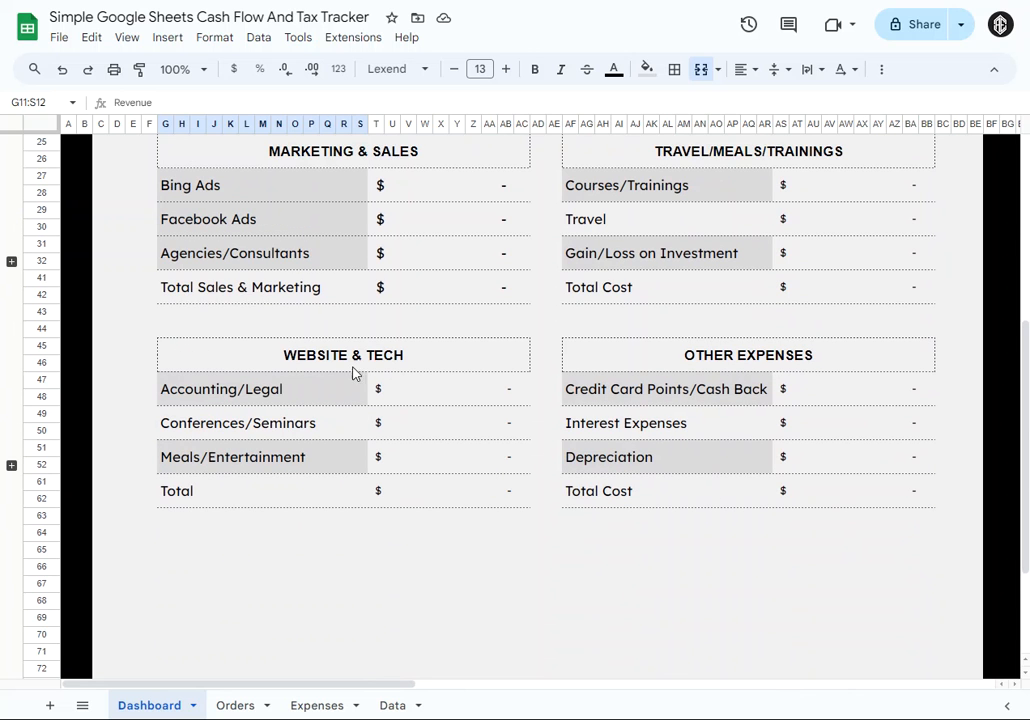
{"action": "left_click", "coordinate": [237, 292]}
{"action": "left_click", "coordinate": [660, 291]}
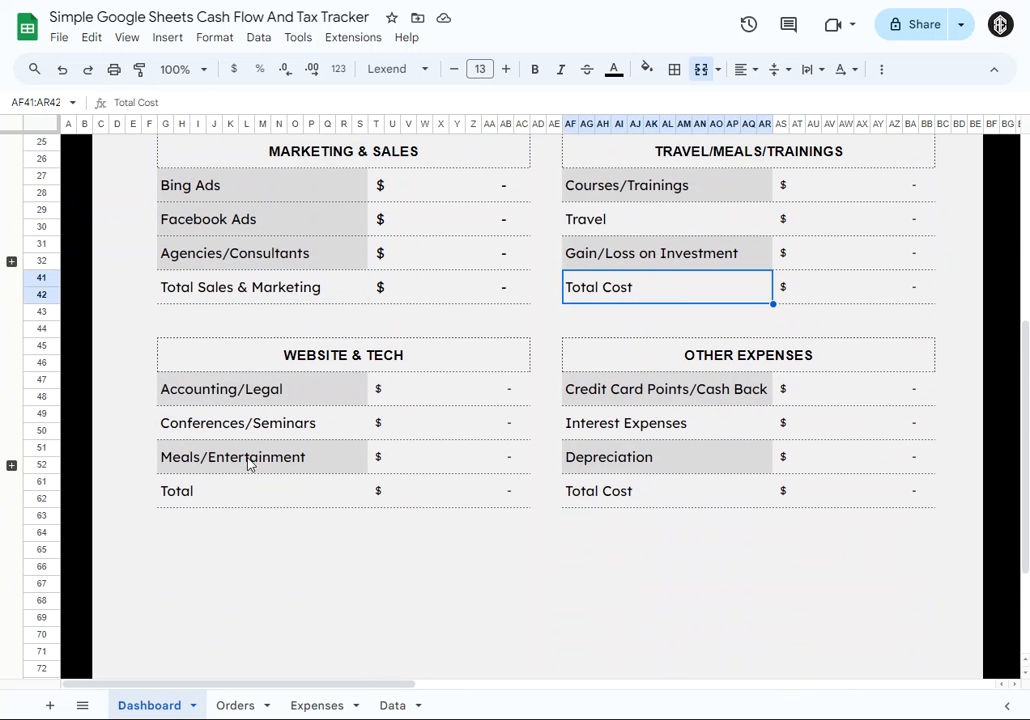
{"action": "left_click", "coordinate": [202, 495]}
{"action": "scroll", "coordinate": [470, 536], "scroll_direction": "up", "scroll_amount": 1}
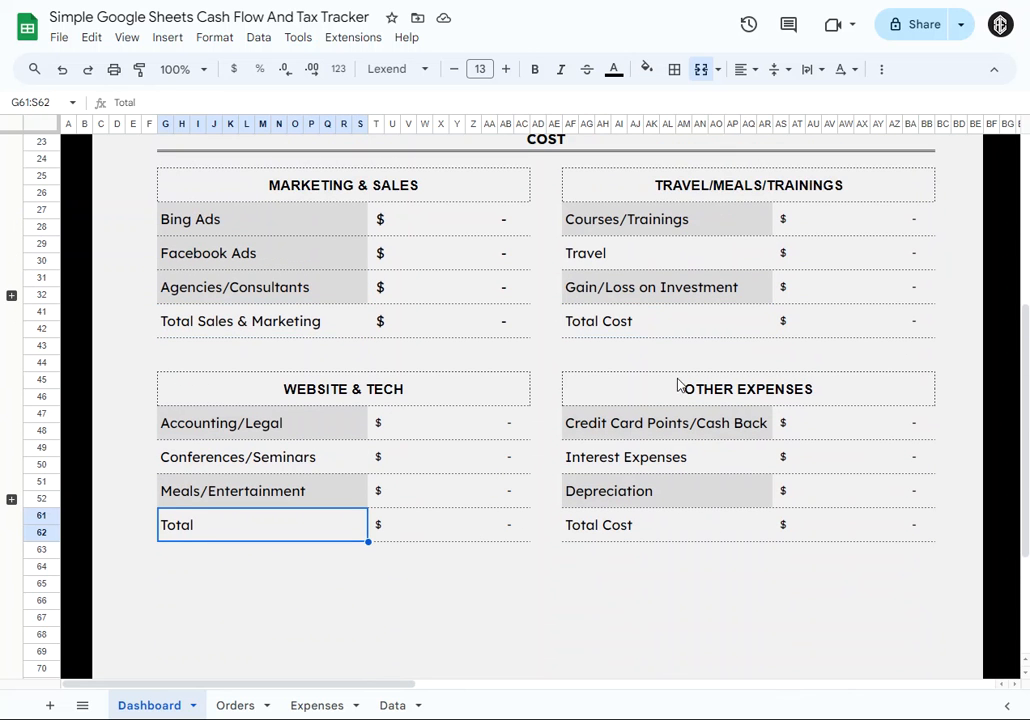
{"action": "left_click", "coordinate": [641, 527]}
{"action": "scroll", "coordinate": [685, 530], "scroll_direction": "up", "scroll_amount": 5}
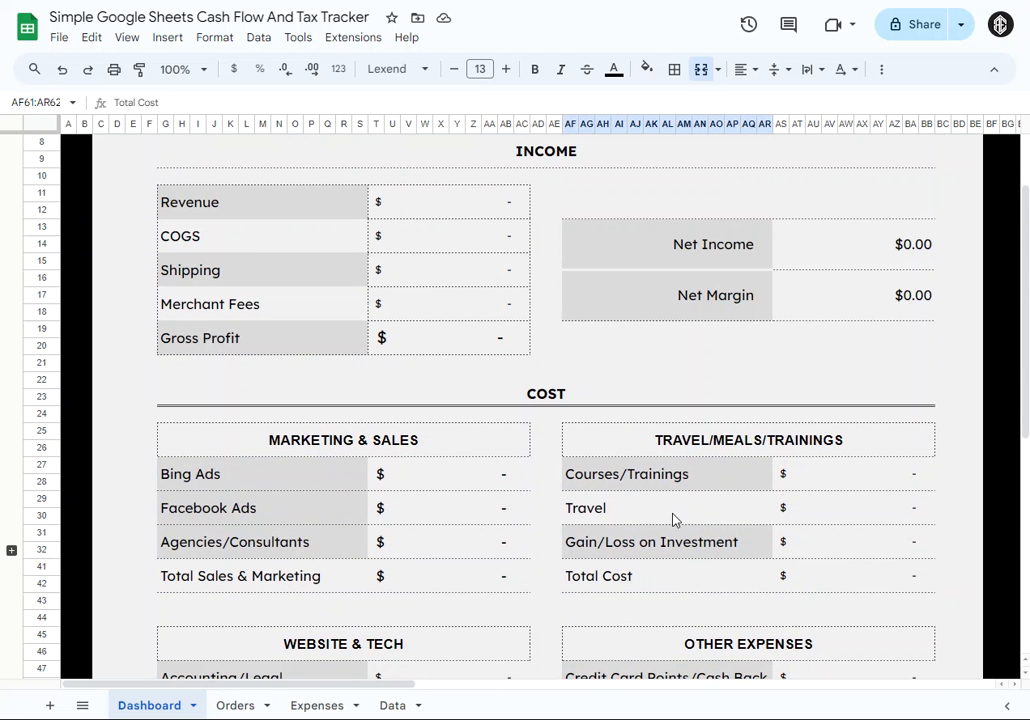
{"action": "scroll", "coordinate": [361, 458], "scroll_direction": "up", "scroll_amount": 2}
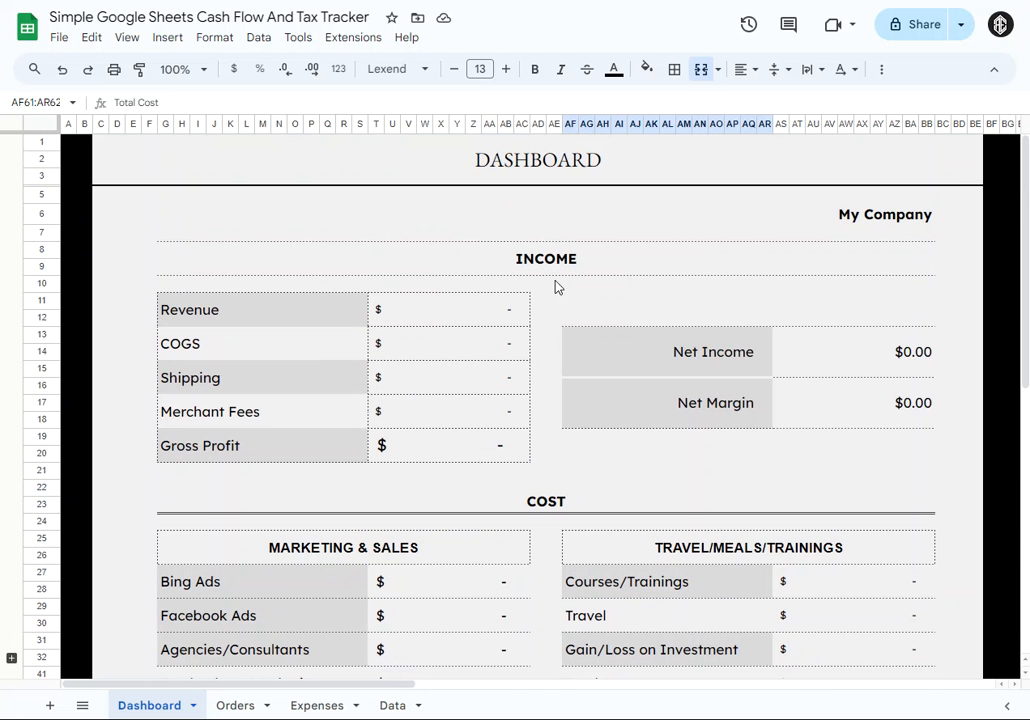
- Inspect the company name cell on the Dashboard and look through the Orders, Expenses and Data sheets
{"action": "left_click", "coordinate": [874, 220]}
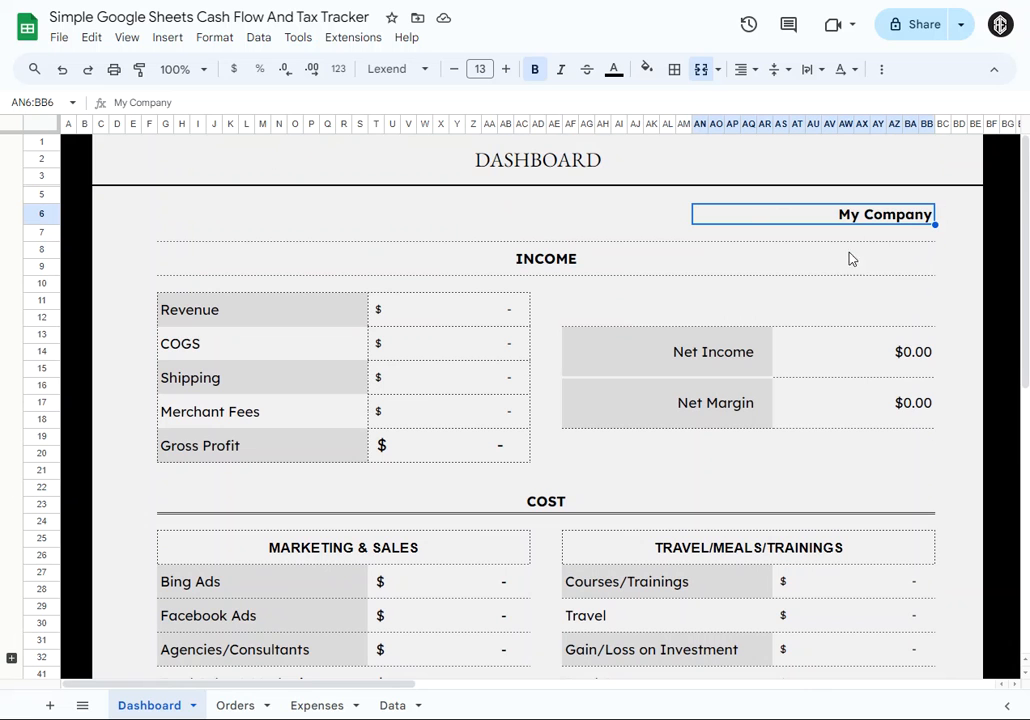
{"action": "left_click", "coordinate": [234, 706]}
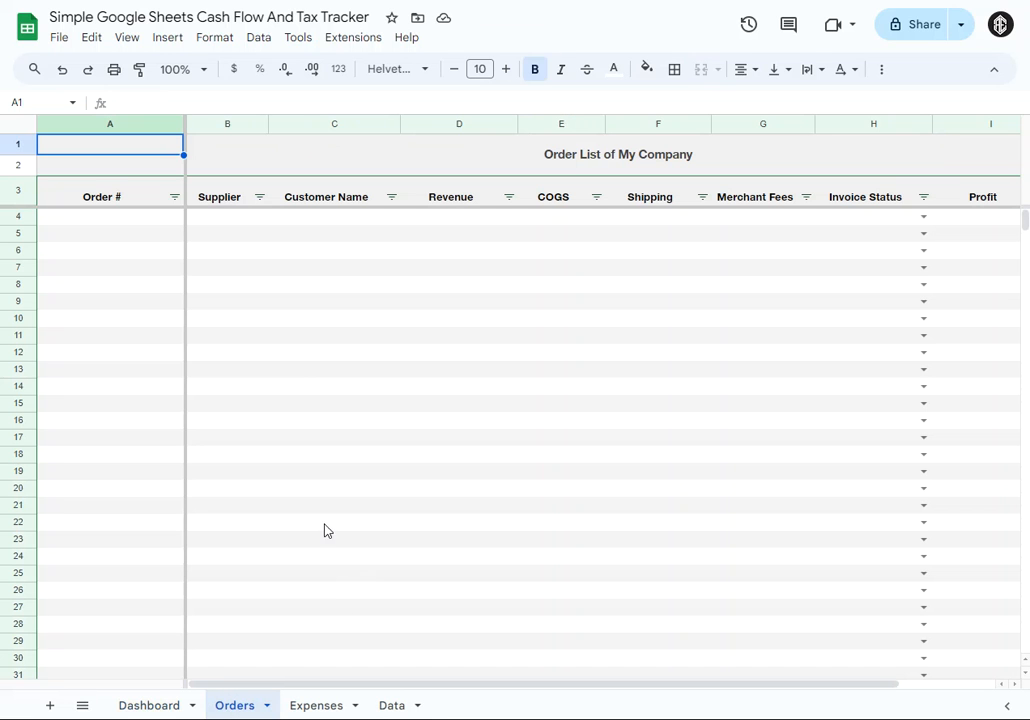
{"action": "left_click", "coordinate": [607, 170]}
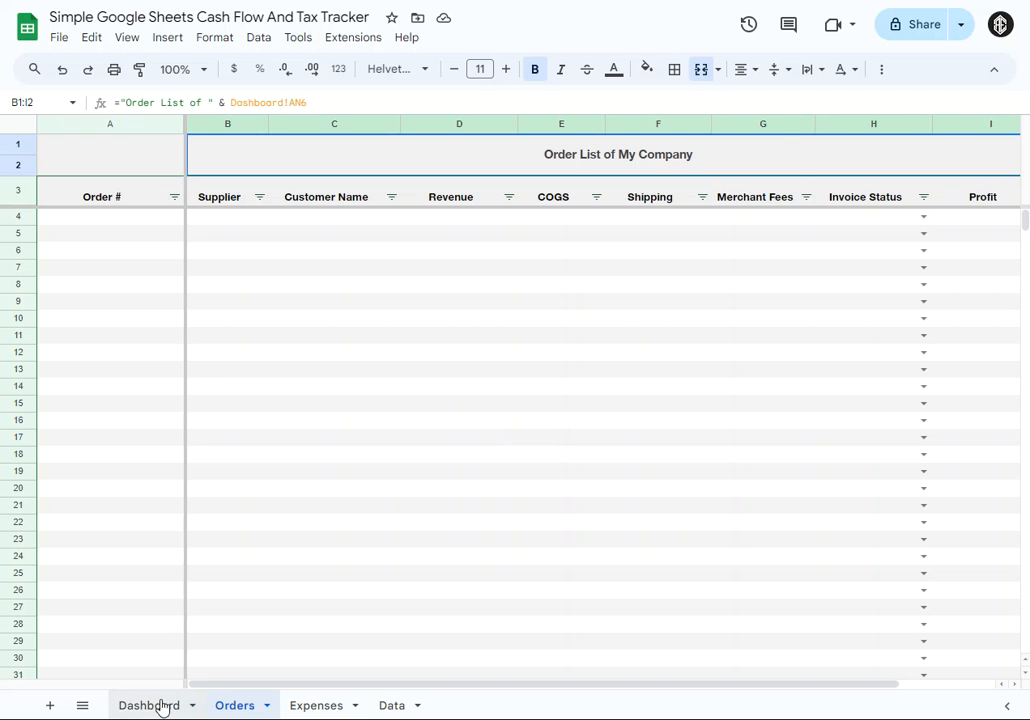
{"action": "left_click", "coordinate": [318, 706]}
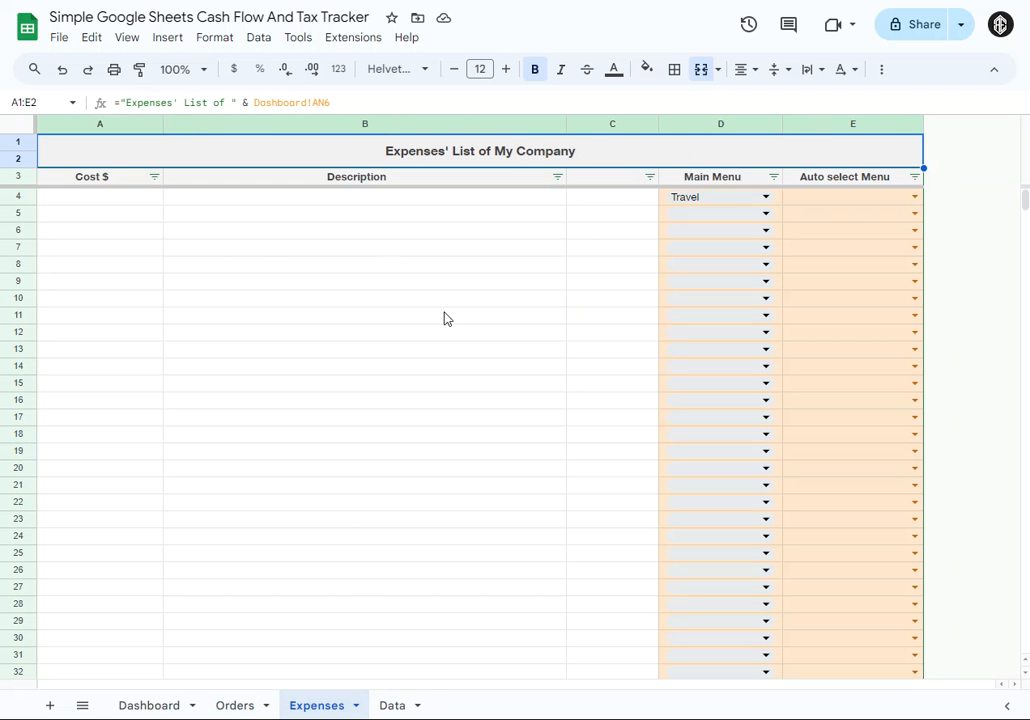
{"action": "left_click", "coordinate": [388, 706]}
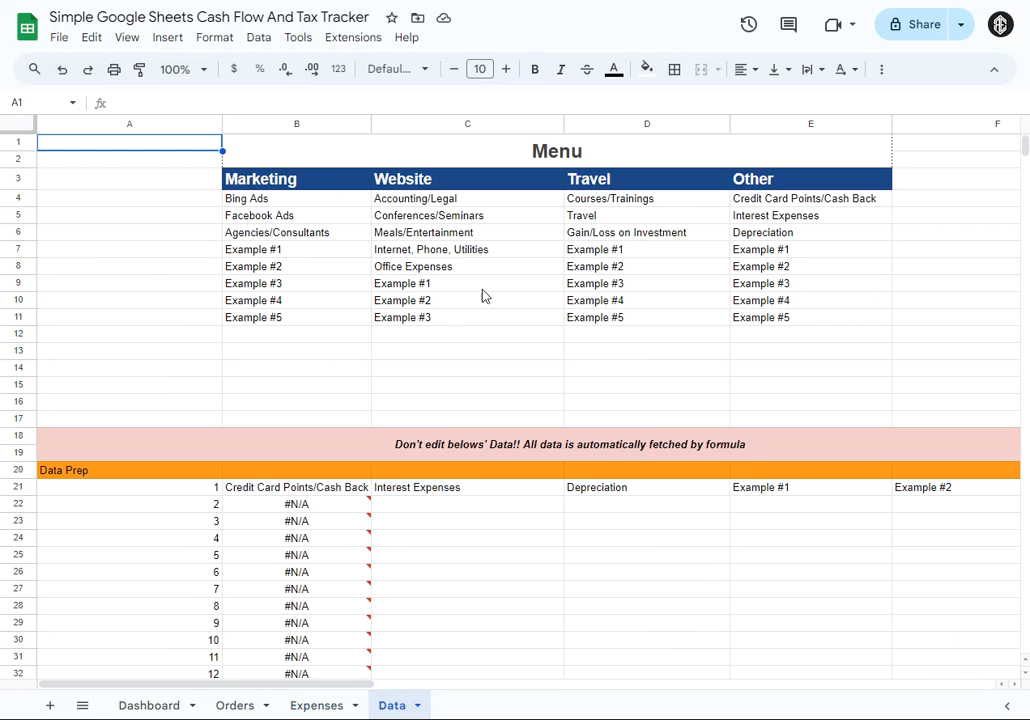
{"action": "left_click", "coordinate": [128, 706]}
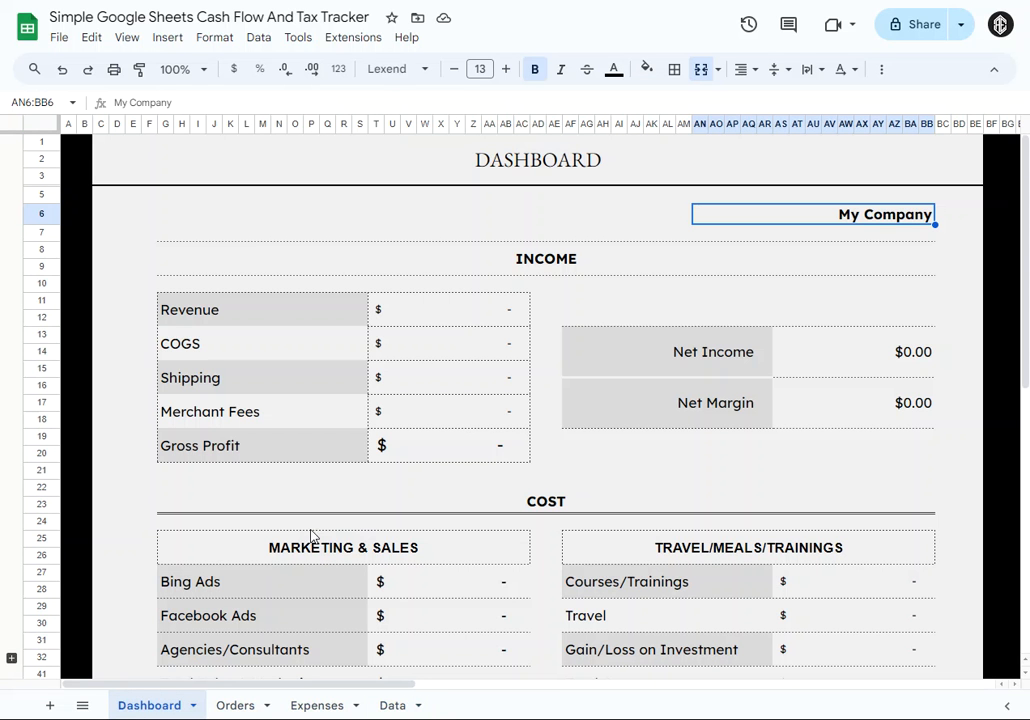
- Expand the grouped rows 33 to 40 in the Dashboard's cost section to view them, and collapse them again
{"action": "scroll", "coordinate": [237, 407], "scroll_direction": "down", "scroll_amount": 3}
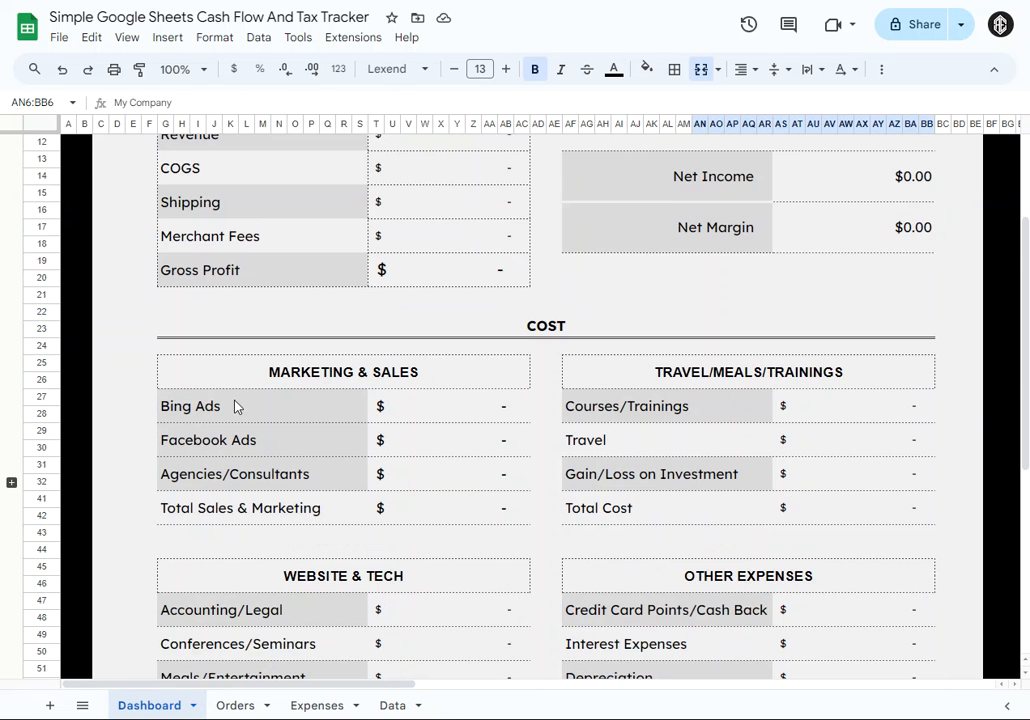
{"action": "left_click", "coordinate": [11, 399]}
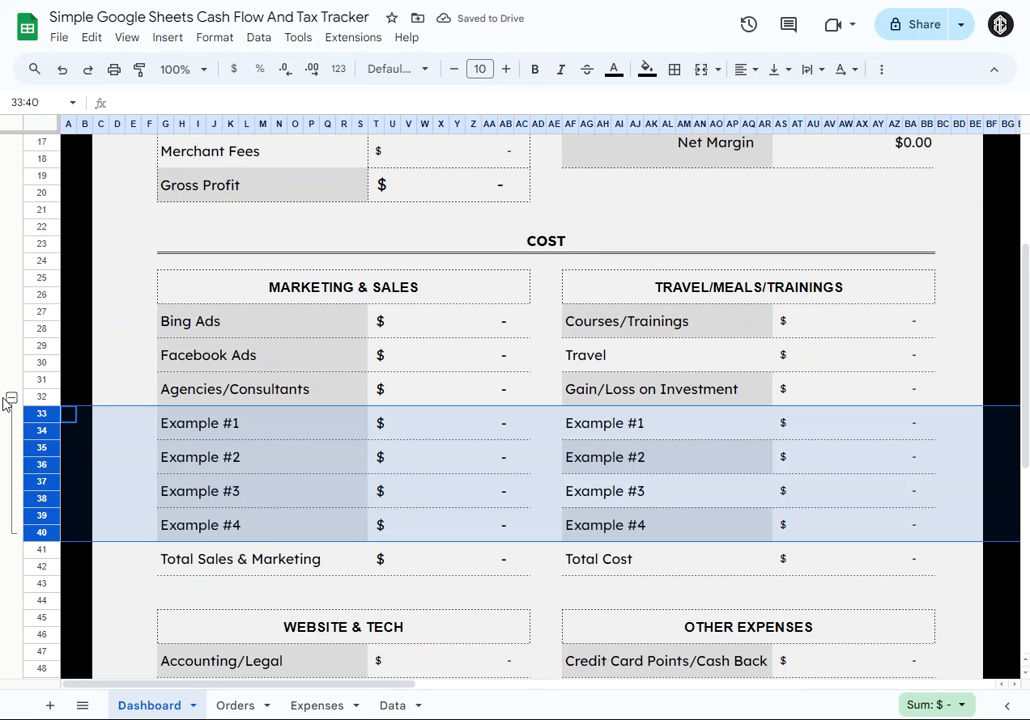
{"action": "left_click", "coordinate": [11, 399]}
{"action": "scroll", "coordinate": [276, 452], "scroll_direction": "up", "scroll_amount": 5}
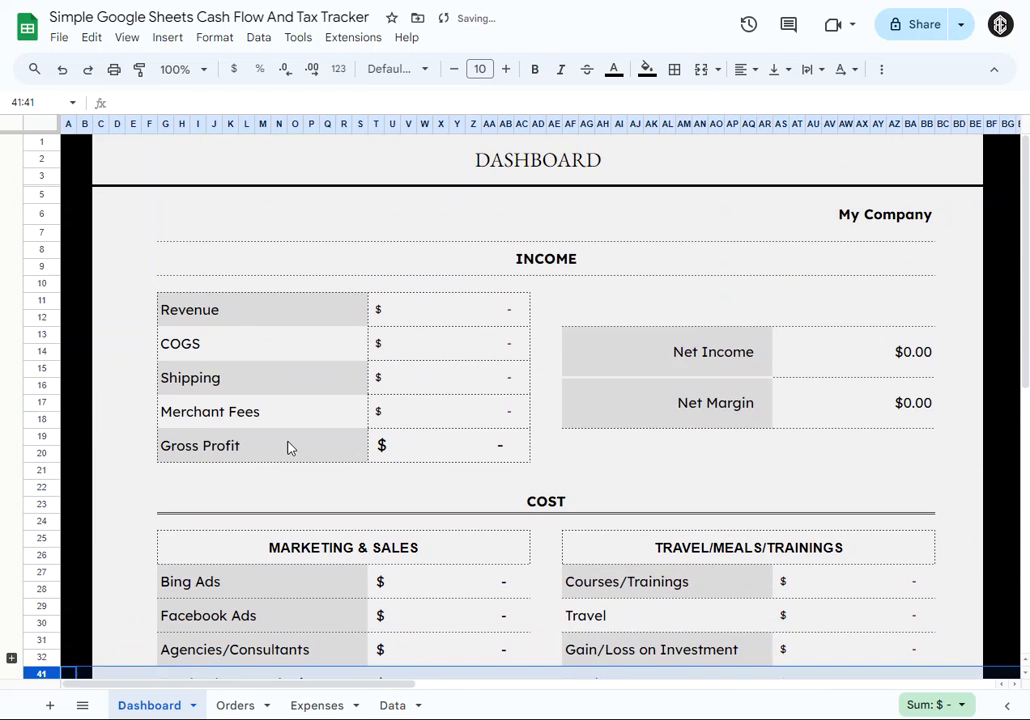
- Change the company name on the Dashboard to AliExpress
{"action": "left_click", "coordinate": [744, 263]}
{"action": "left_click", "coordinate": [860, 222]}
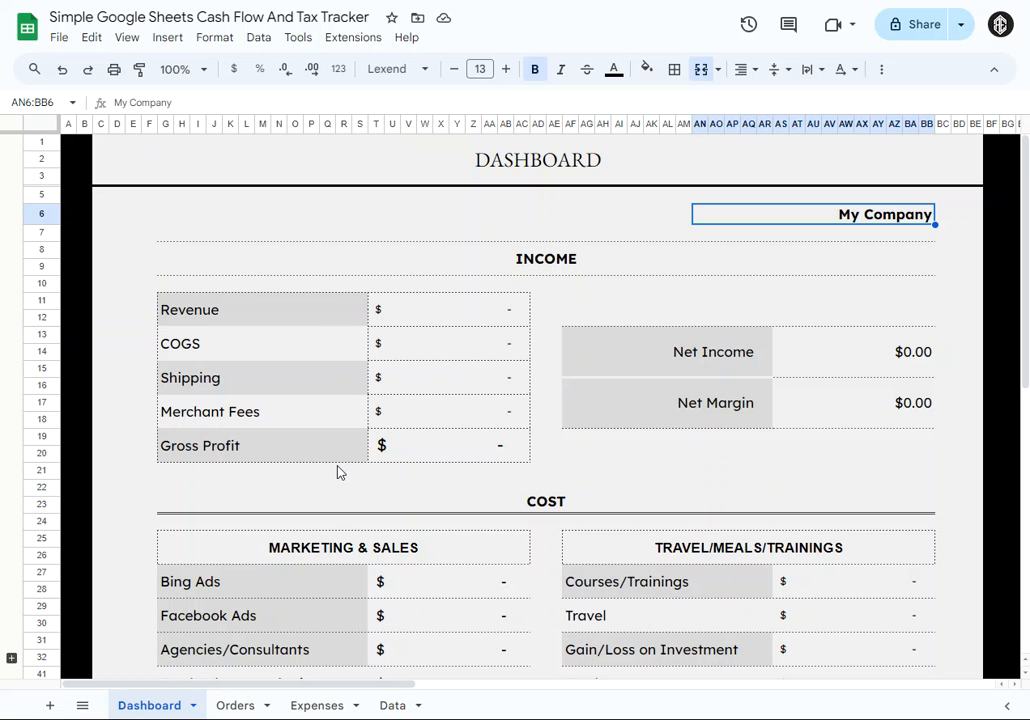
{"action": "type", "text": "A"}
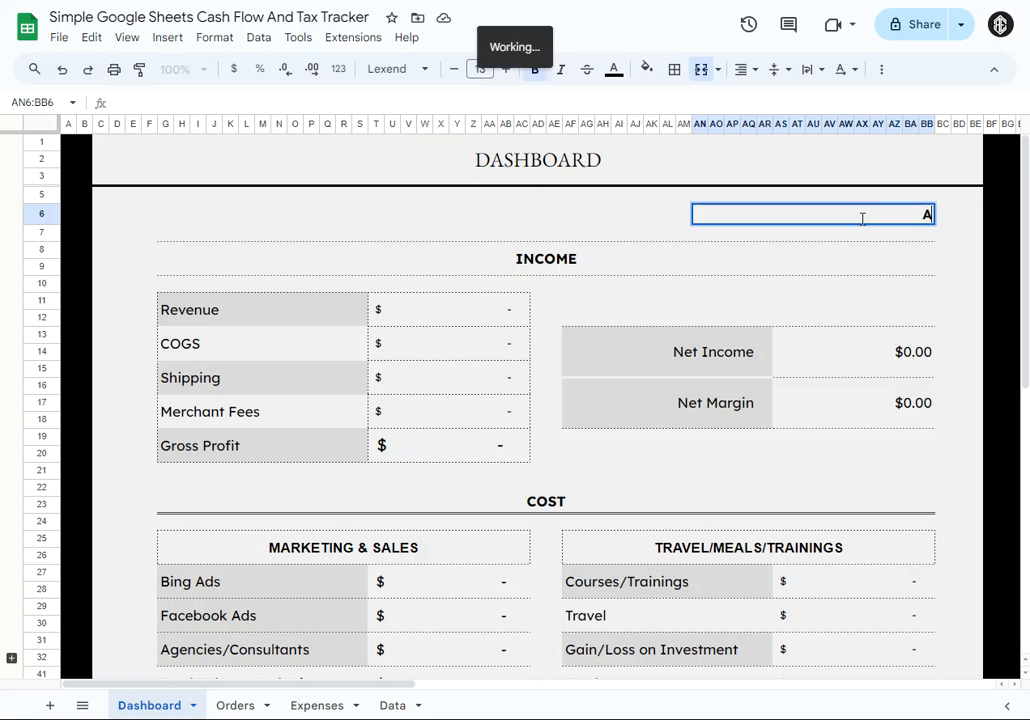
{"action": "type", "text": "liExpress"}
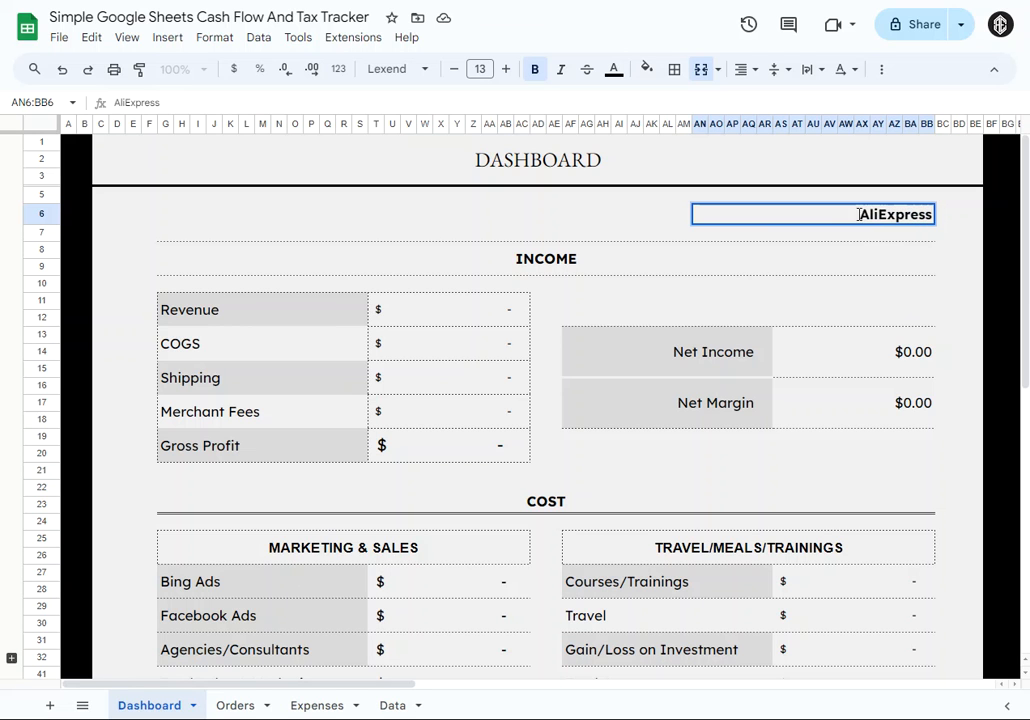
{"action": "left_click", "coordinate": [872, 267]}
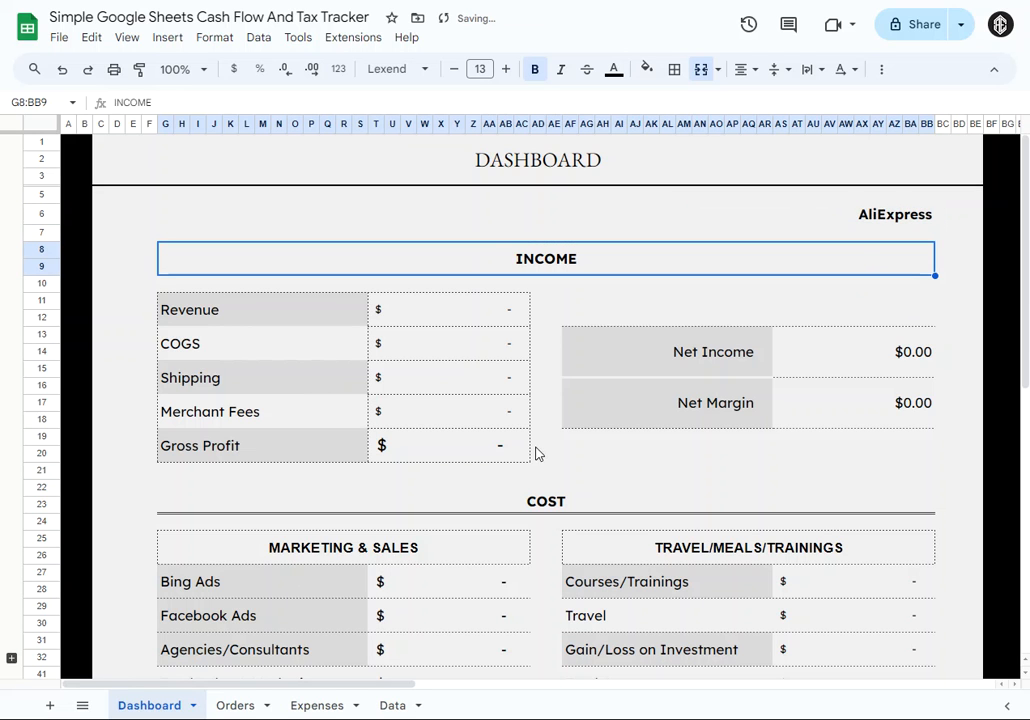
- Check the company name in the headings of the Orders and Expenses sheets, and return to the Dashboard
{"action": "left_click", "coordinate": [239, 706]}
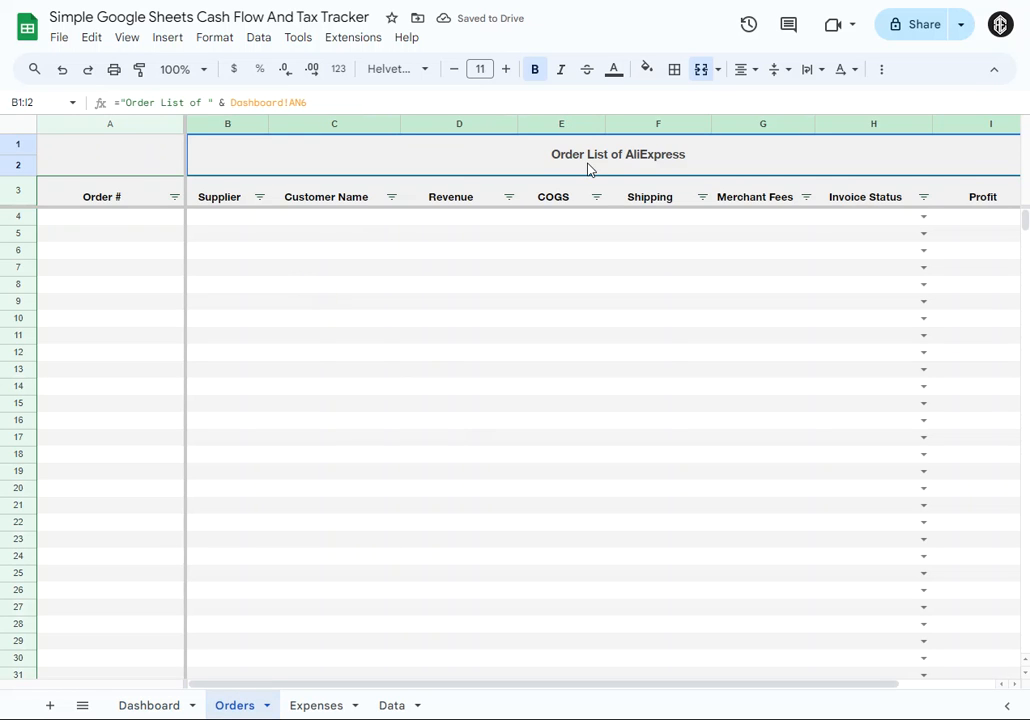
{"action": "left_click", "coordinate": [318, 707]}
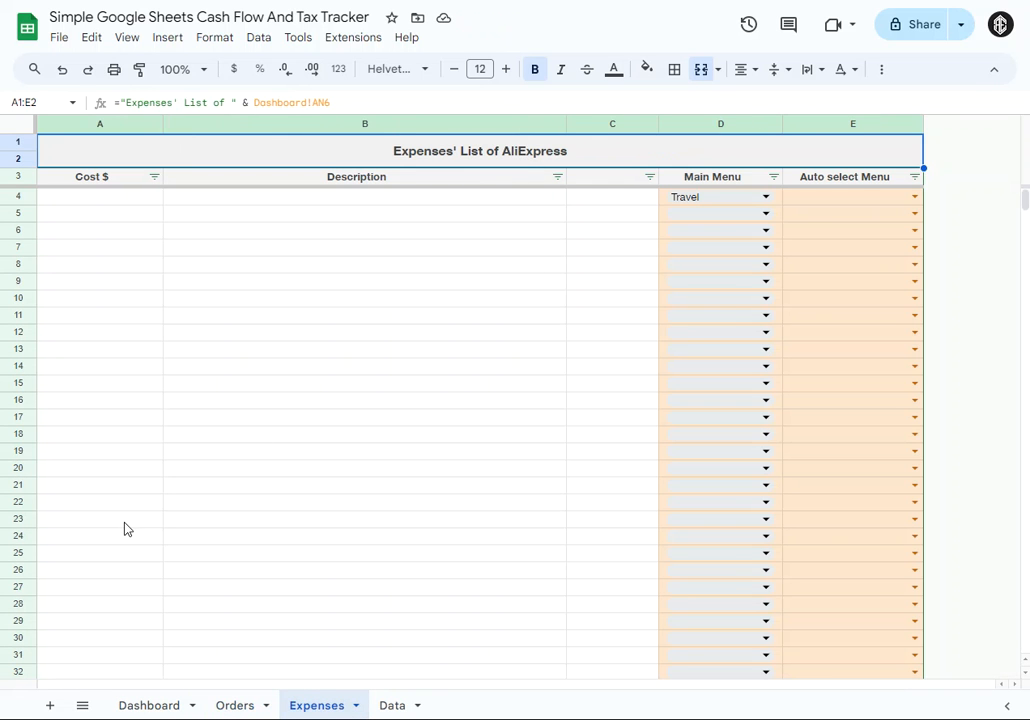
{"action": "left_click", "coordinate": [140, 706]}
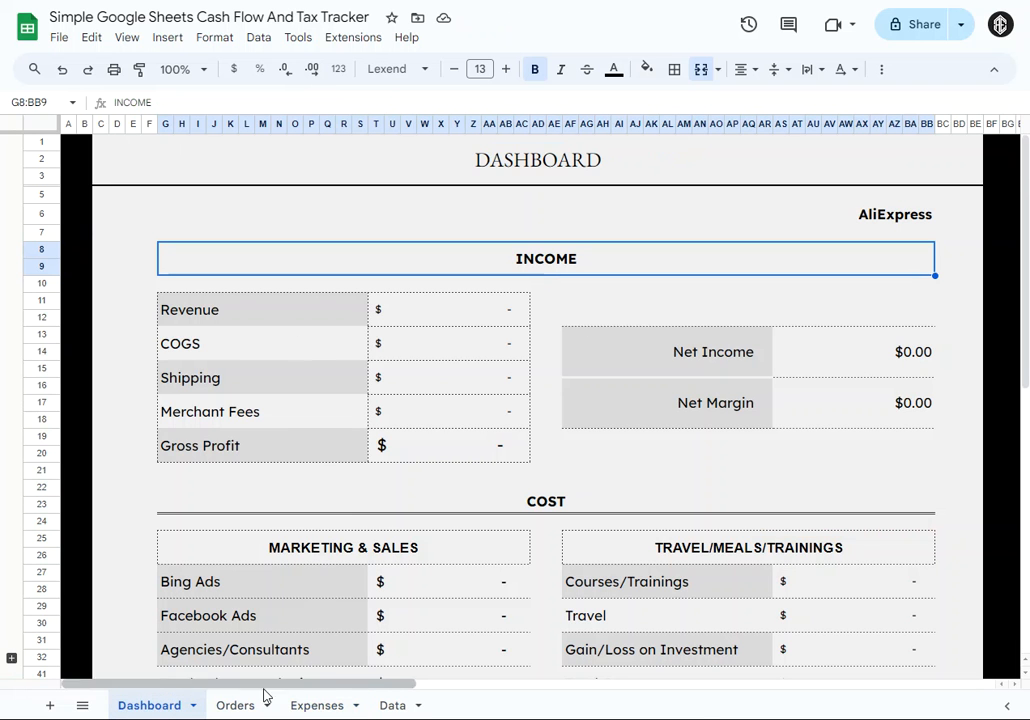
- Enter the first order number in A4 of the Orders sheet and fill the series down to row 20
{"action": "left_click", "coordinate": [234, 706]}
{"action": "left_click", "coordinate": [128, 222]}
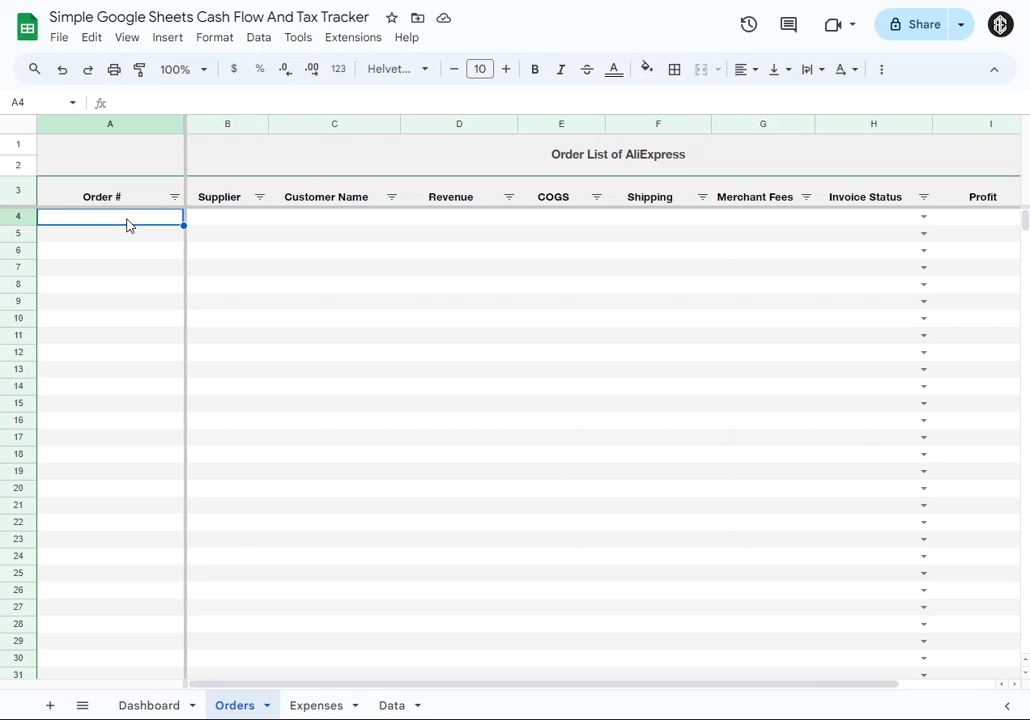
{"action": "type", "text": "F00000"}
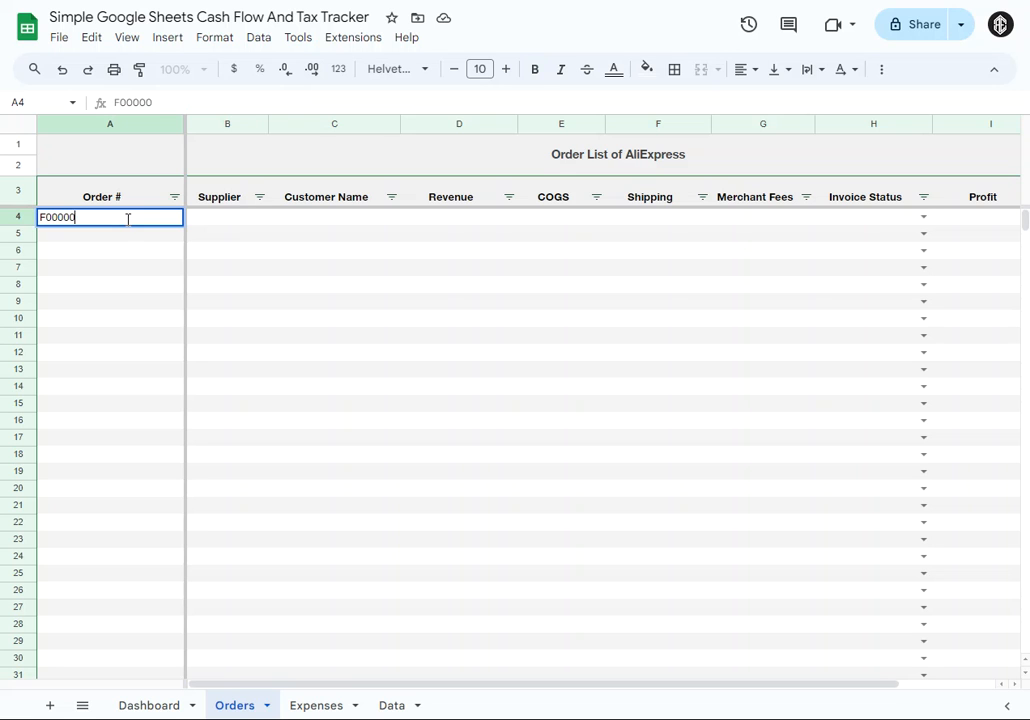
{"action": "left_click", "coordinate": [78, 252]}
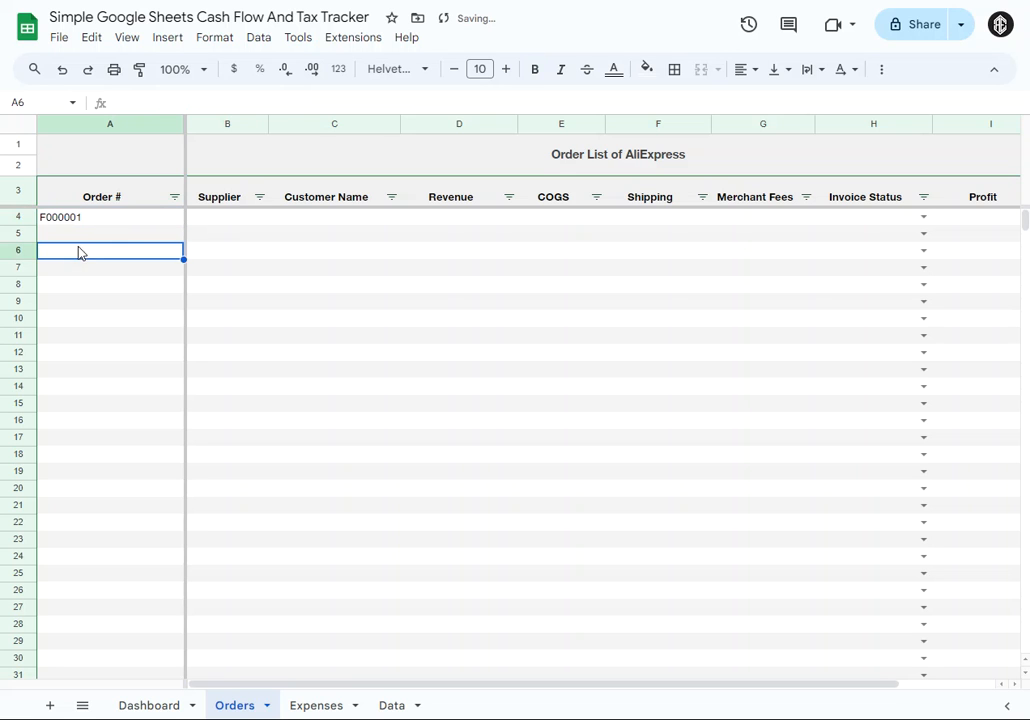
{"action": "left_click", "coordinate": [160, 222]}
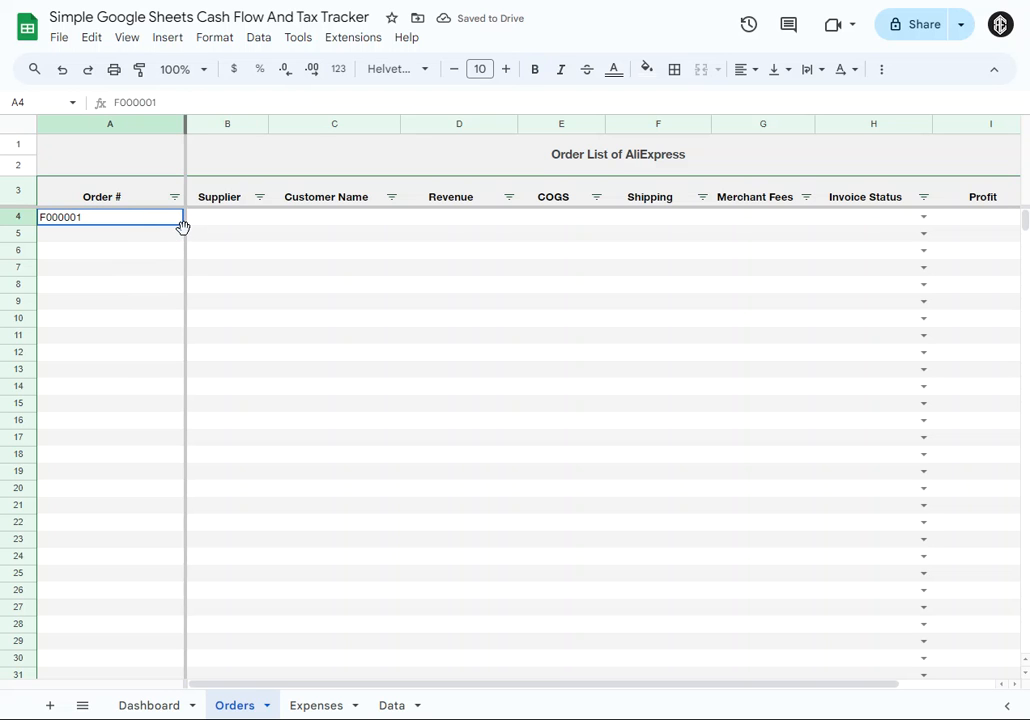
{"action": "left_click_drag", "start_coordinate": [184, 227], "coordinate": [172, 490]}
{"action": "left_click", "coordinate": [285, 319]}
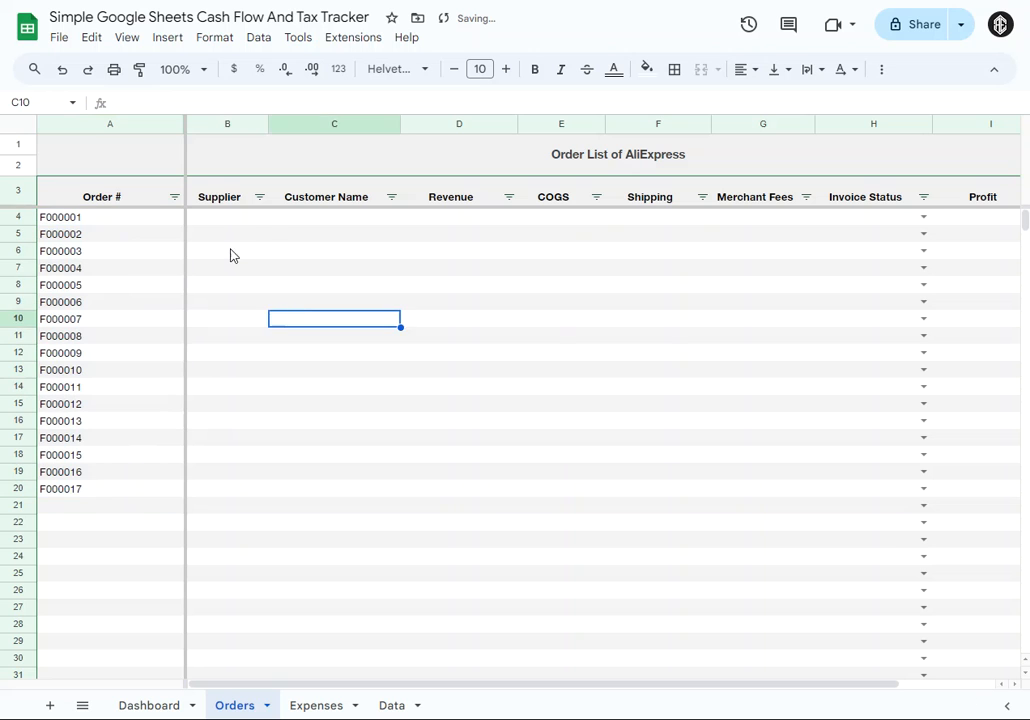
- Enter "Example 1" as the first supplier in B4 and fill the series down to row 20
{"action": "left_click", "coordinate": [218, 220]}
{"action": "type", "text": "E"}
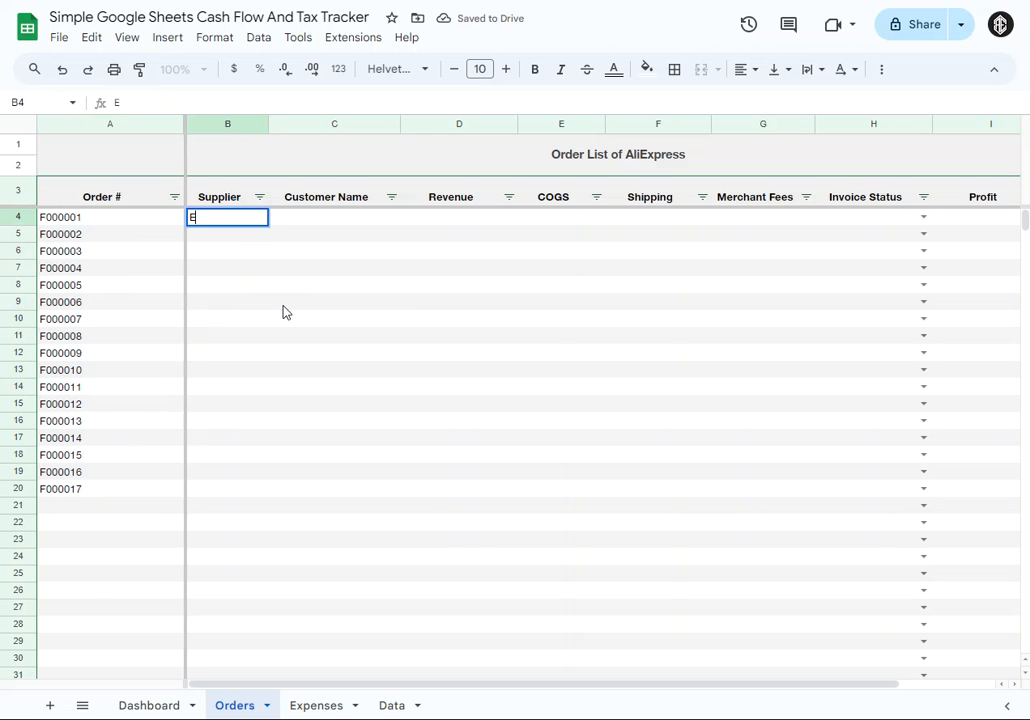
{"action": "type", "text": "xample 1"}
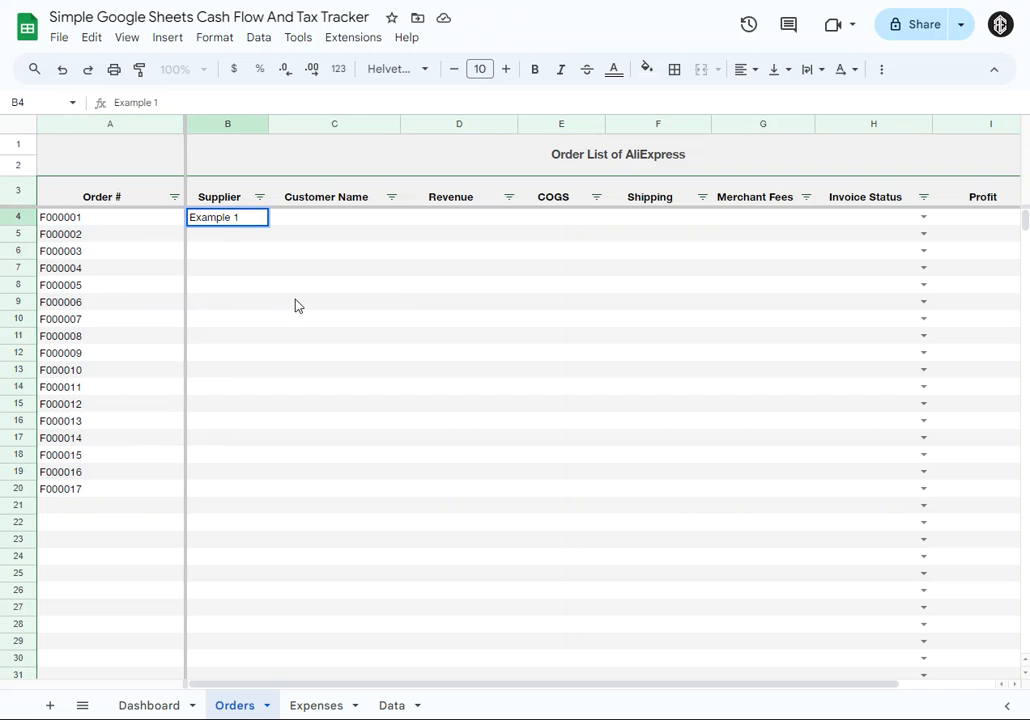
{"action": "left_click", "coordinate": [295, 305]}
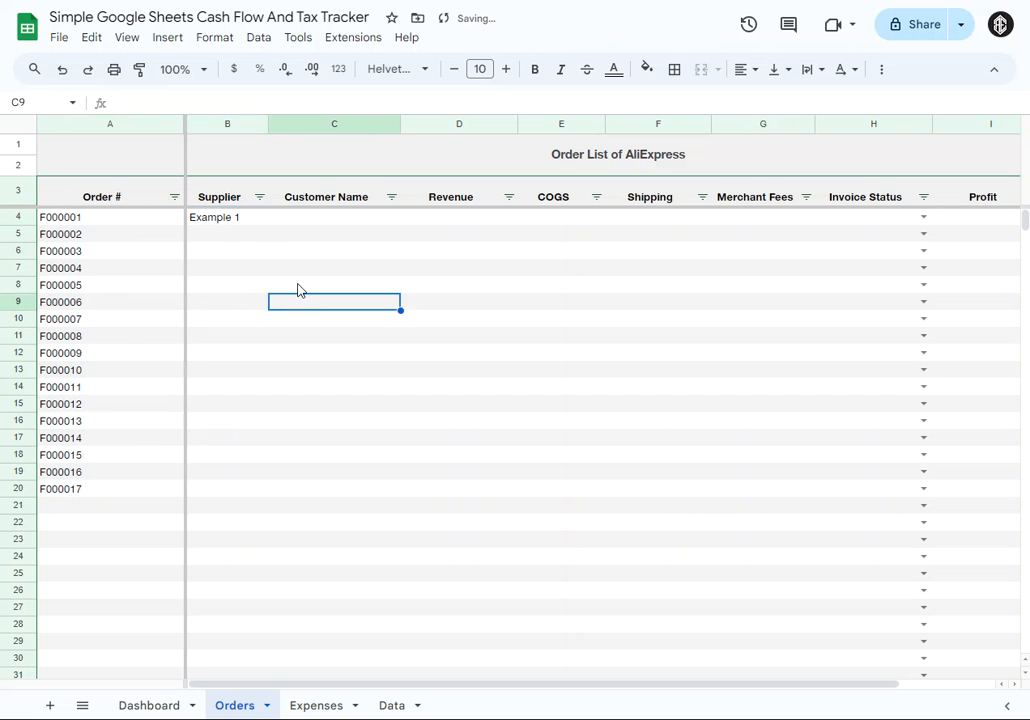
{"action": "left_click", "coordinate": [230, 227]}
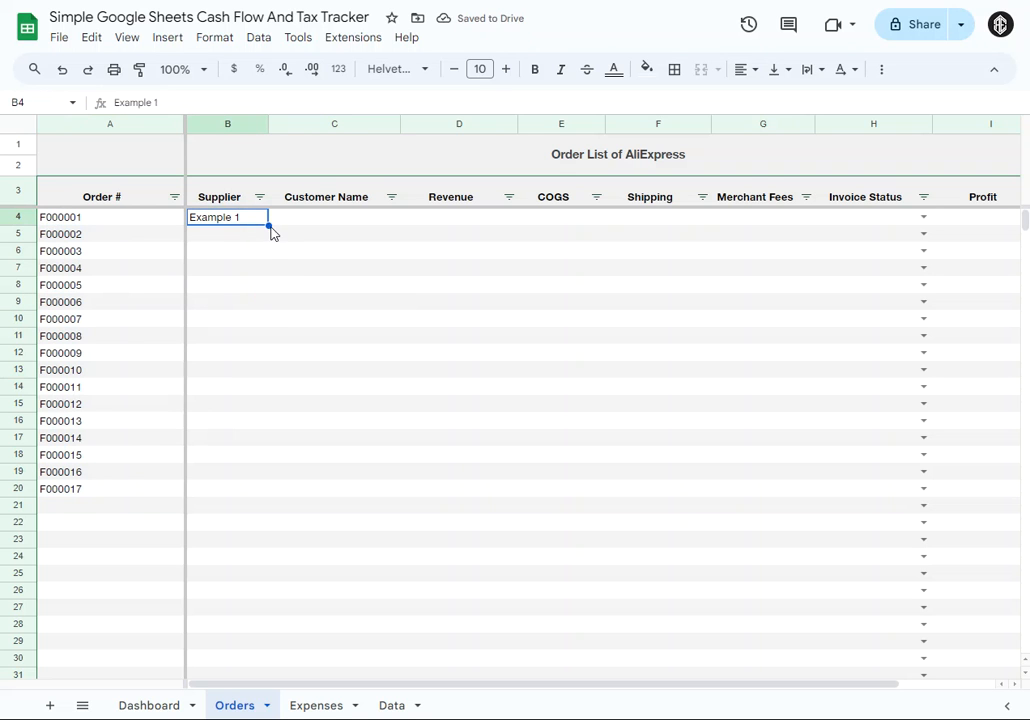
{"action": "left_click_drag", "start_coordinate": [269, 227], "coordinate": [258, 490]}
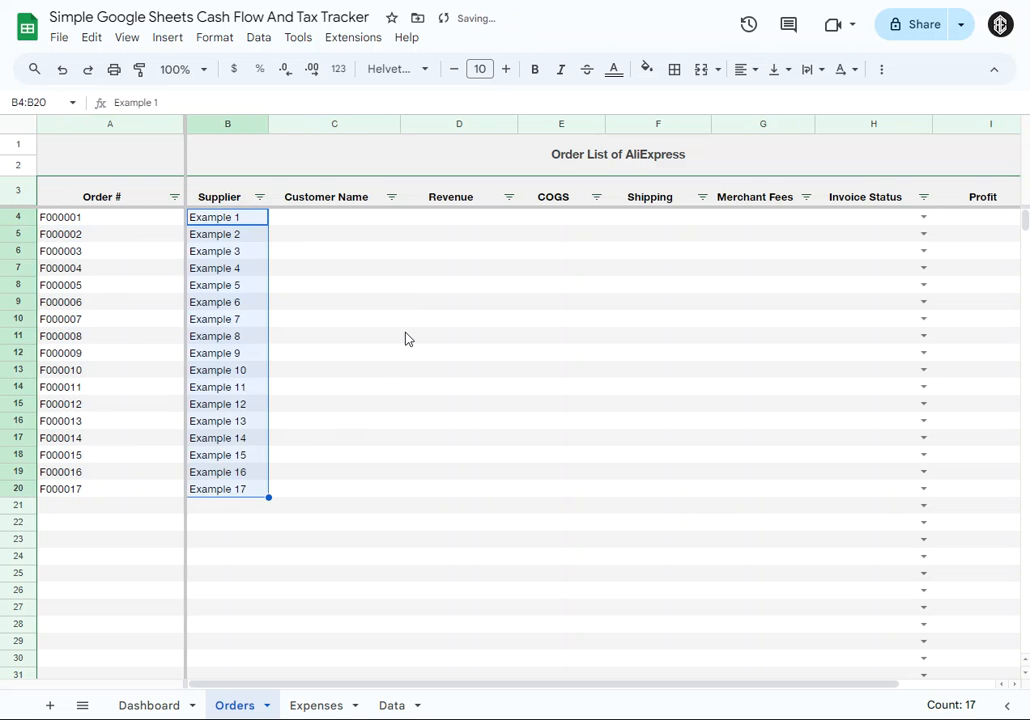
- Enter "Cus #1" as the first customer name in C4 and fill the series down to row 20
{"action": "left_click", "coordinate": [326, 219]}
{"action": "type", "text": "Cum"}
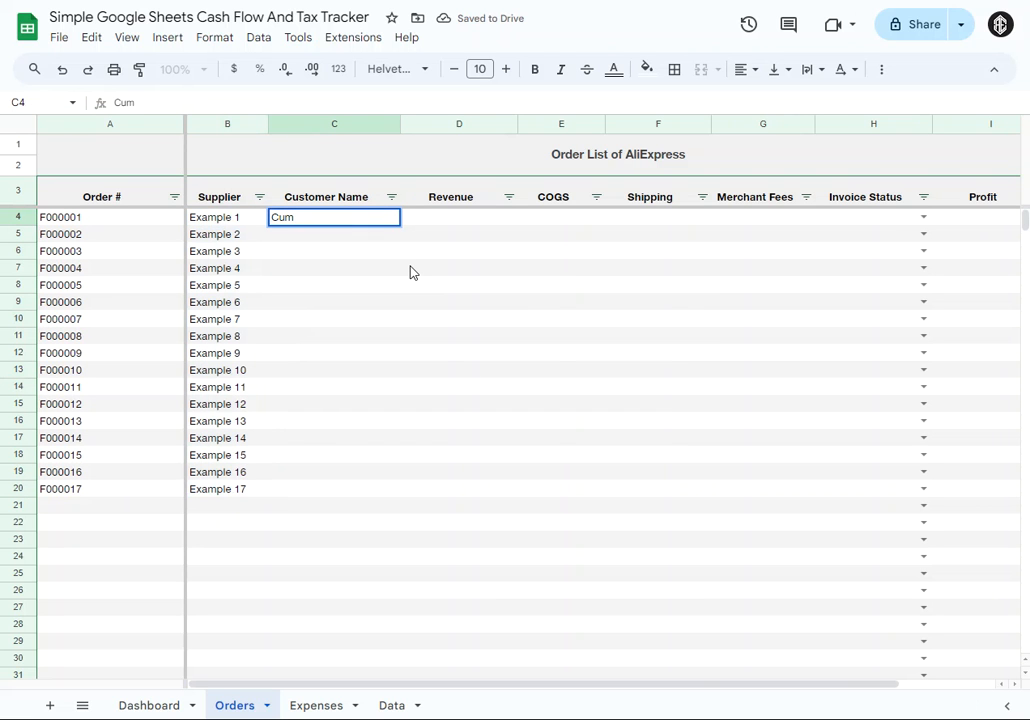
{"action": "key", "text": "BackSpace"}
{"action": "type", "text": "s"}
{"action": "key", "text": "BackSpace"}
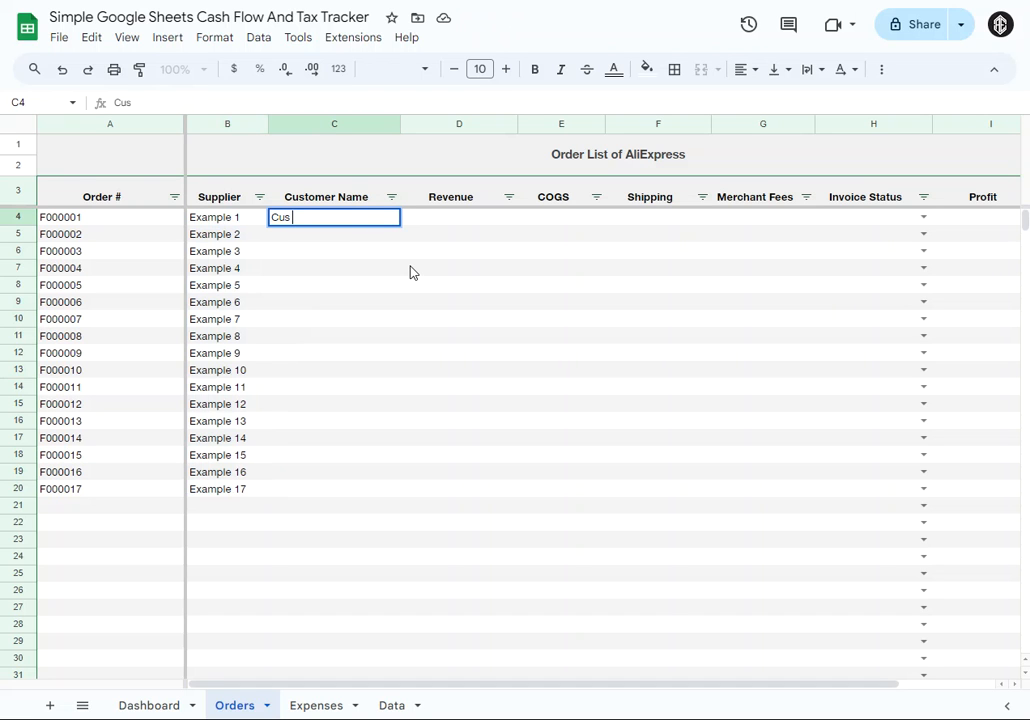
{"action": "key", "text": "Return"}
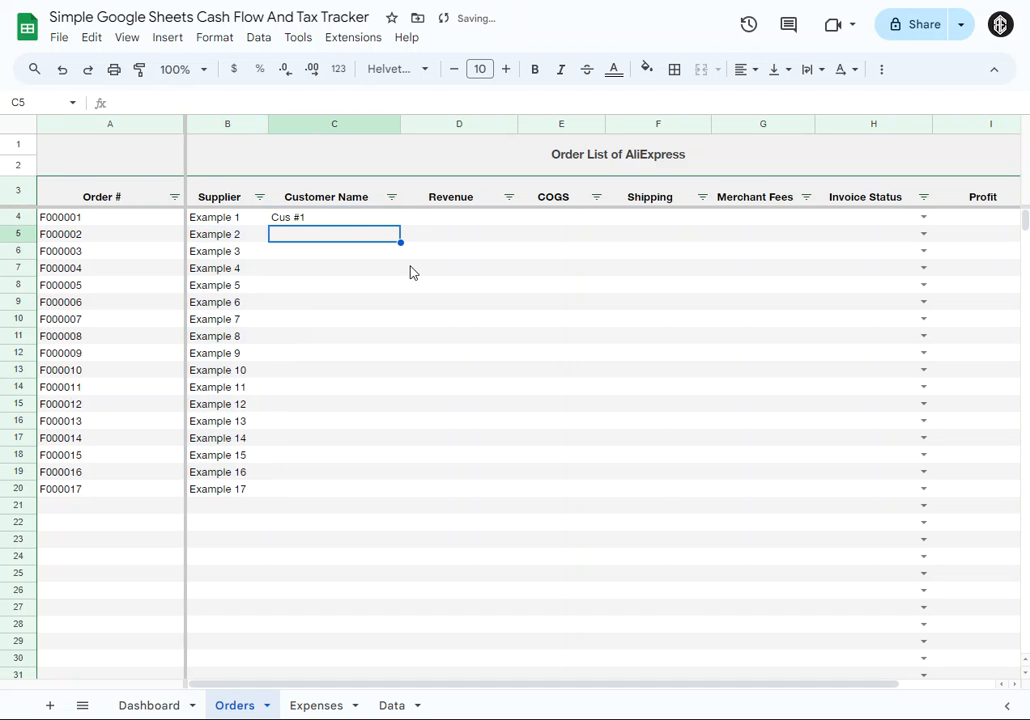
{"action": "left_click", "coordinate": [333, 221]}
{"action": "left_click_drag", "start_coordinate": [400, 225], "coordinate": [394, 492]}
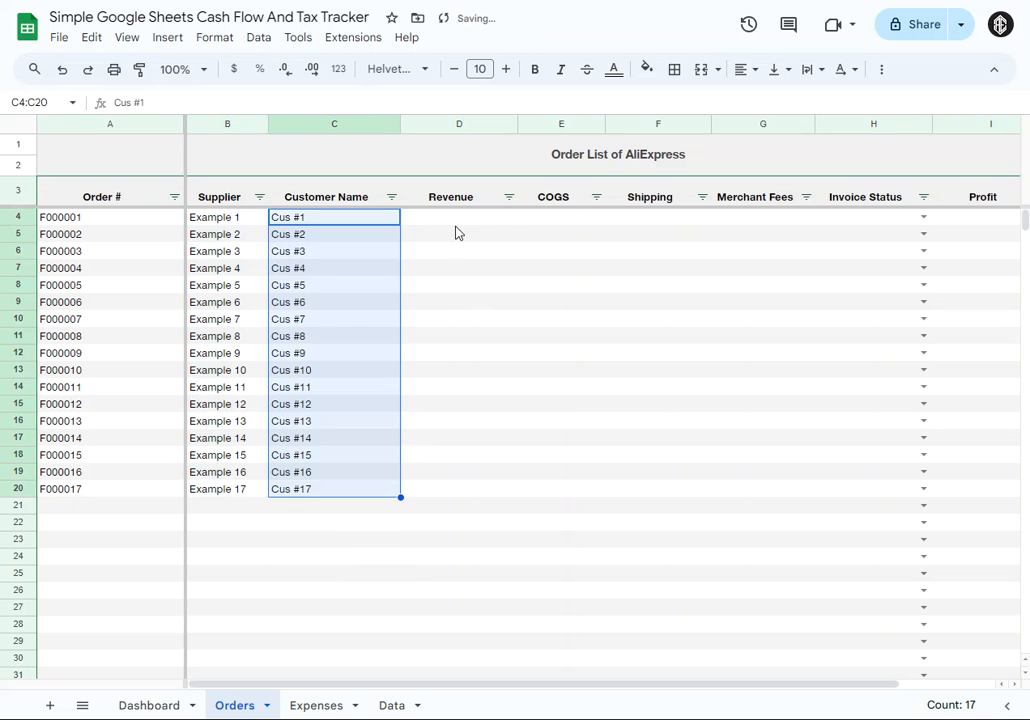
- Enter the first three revenue amounts, 455, 254 and 465, in cells D4 to D6
{"action": "key", "text": "Right"}
{"action": "type", "text": "455"}
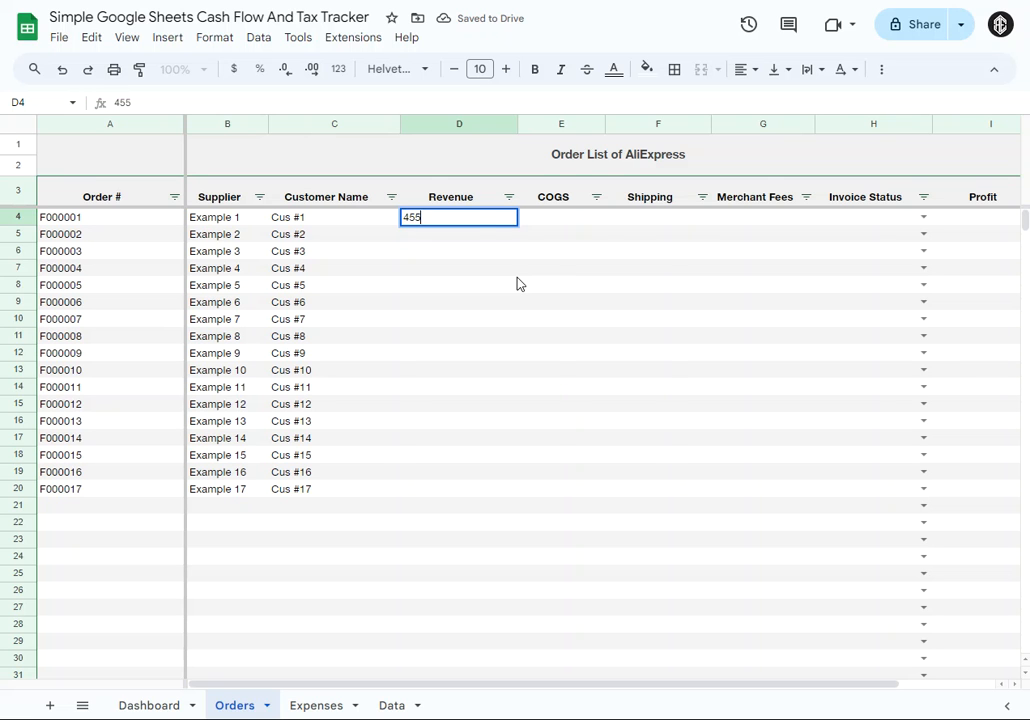
{"action": "left_click", "coordinate": [495, 268]}
{"action": "left_click", "coordinate": [460, 223]}
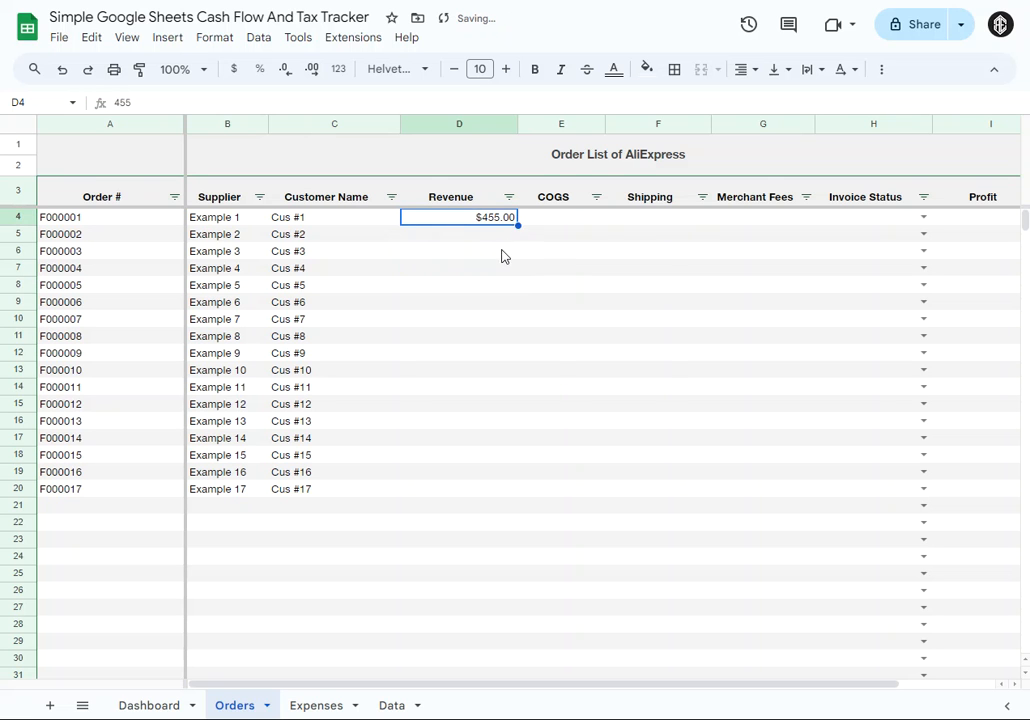
{"action": "left_click", "coordinate": [477, 239]}
{"action": "type", "text": "254"}
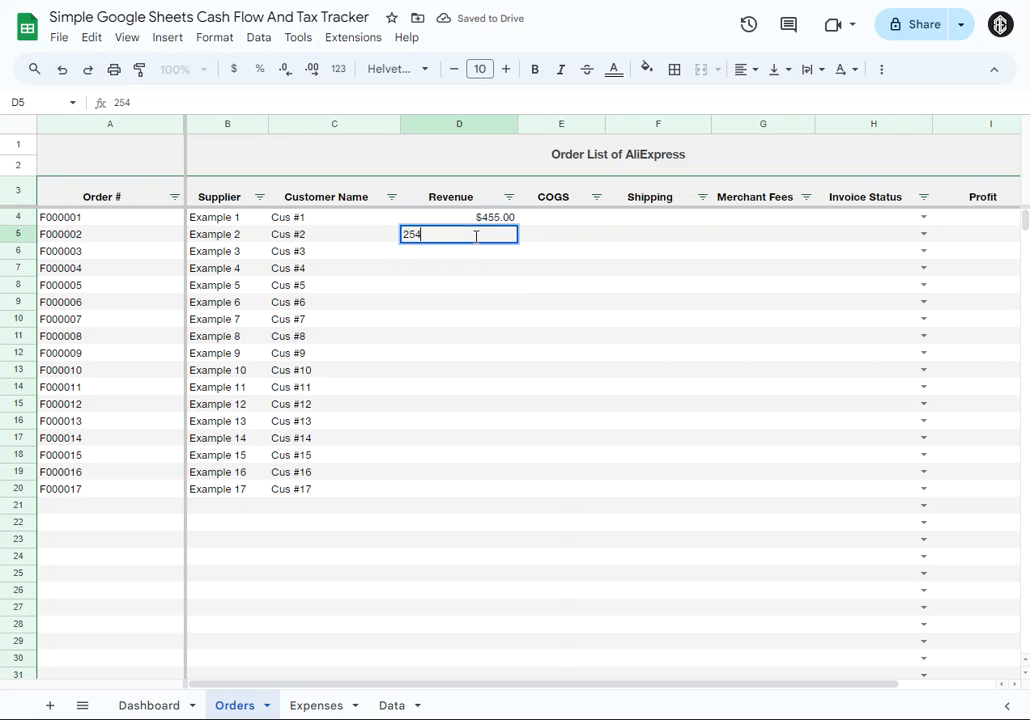
{"action": "key", "text": "Return"}
{"action": "type", "text": "465"}
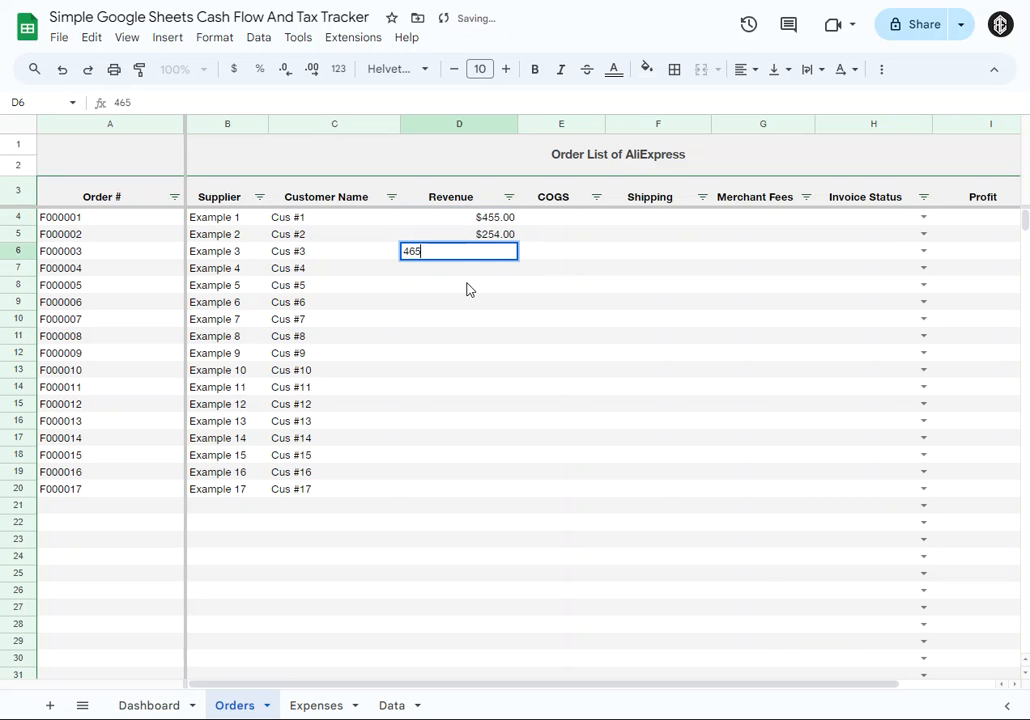
{"action": "left_click", "coordinate": [474, 273]}
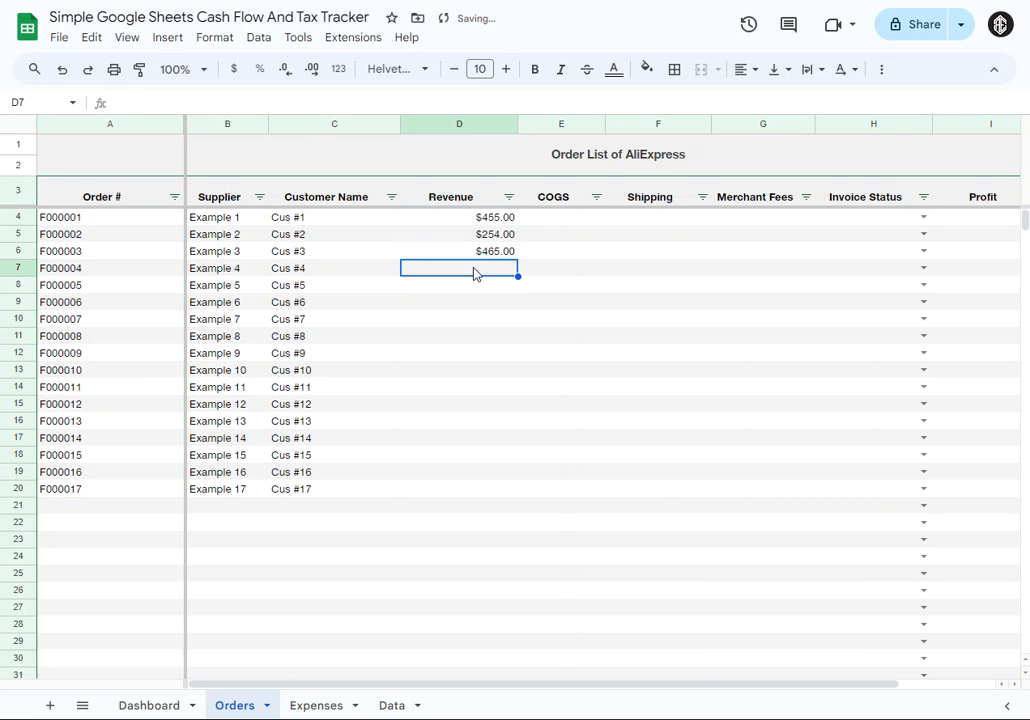
- Continue the Revenue column with 21, 546, 55 and 44 in cells D7 to D10
{"action": "type", "text": "21"}
{"action": "left_click", "coordinate": [482, 292]}
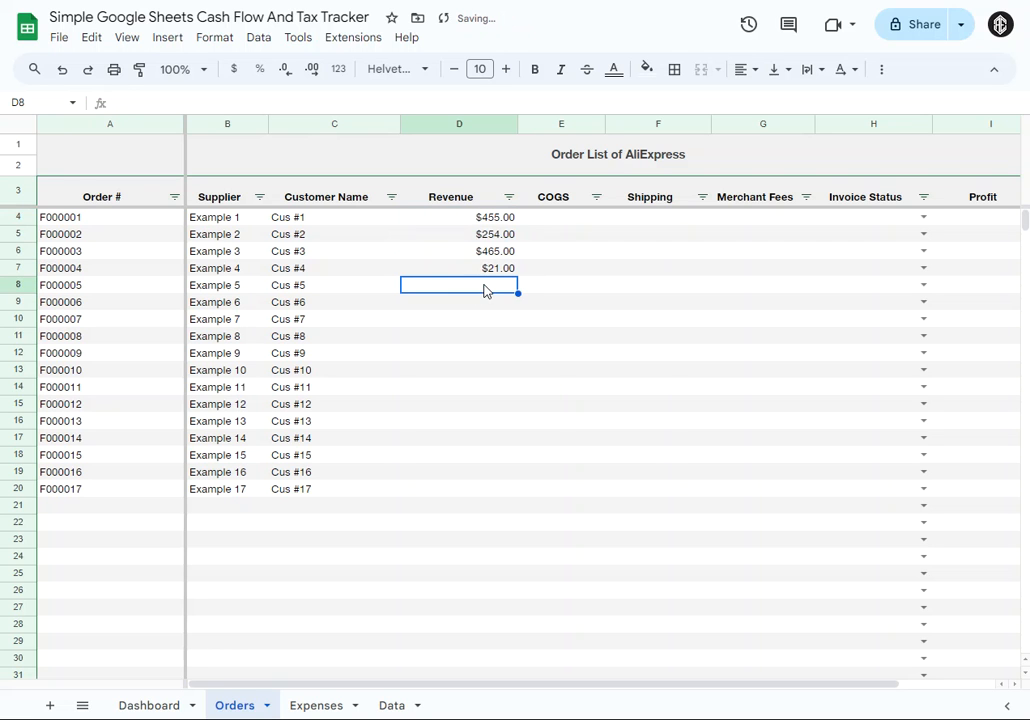
{"action": "type", "text": "546"}
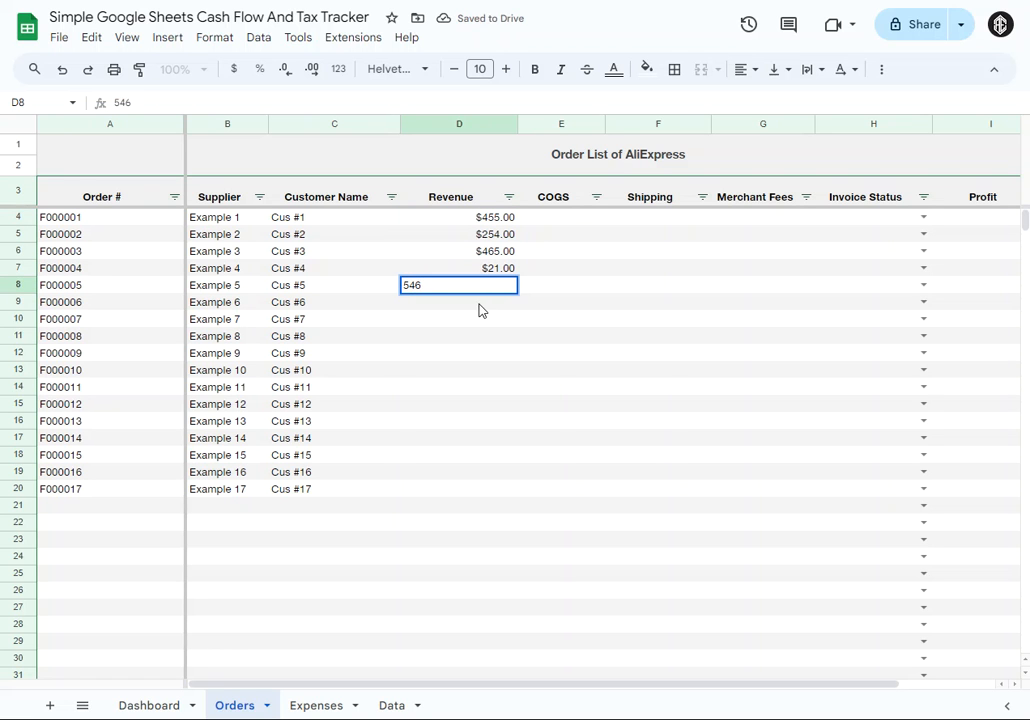
{"action": "left_click", "coordinate": [478, 306]}
{"action": "type", "text": "55"}
{"action": "left_click", "coordinate": [479, 322]}
{"action": "type", "text": "44"}
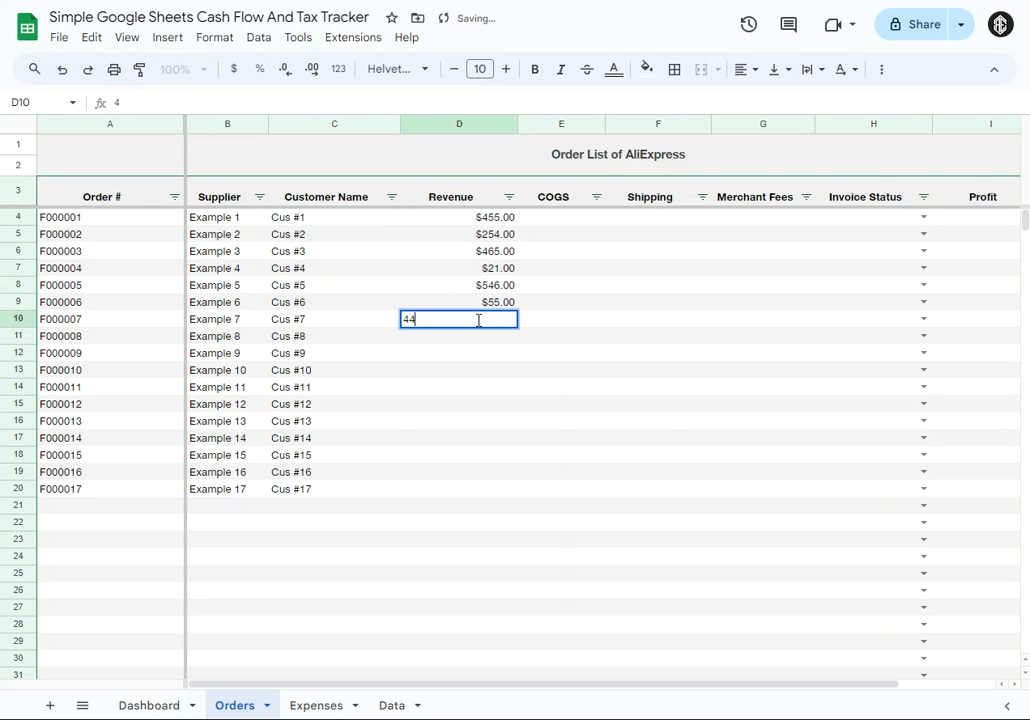
{"action": "left_click", "coordinate": [481, 338]}
- Copy the revenue amounts in D4:D10 and paste them starting at D11 and again at D16
{"action": "left_click", "coordinate": [480, 216]}
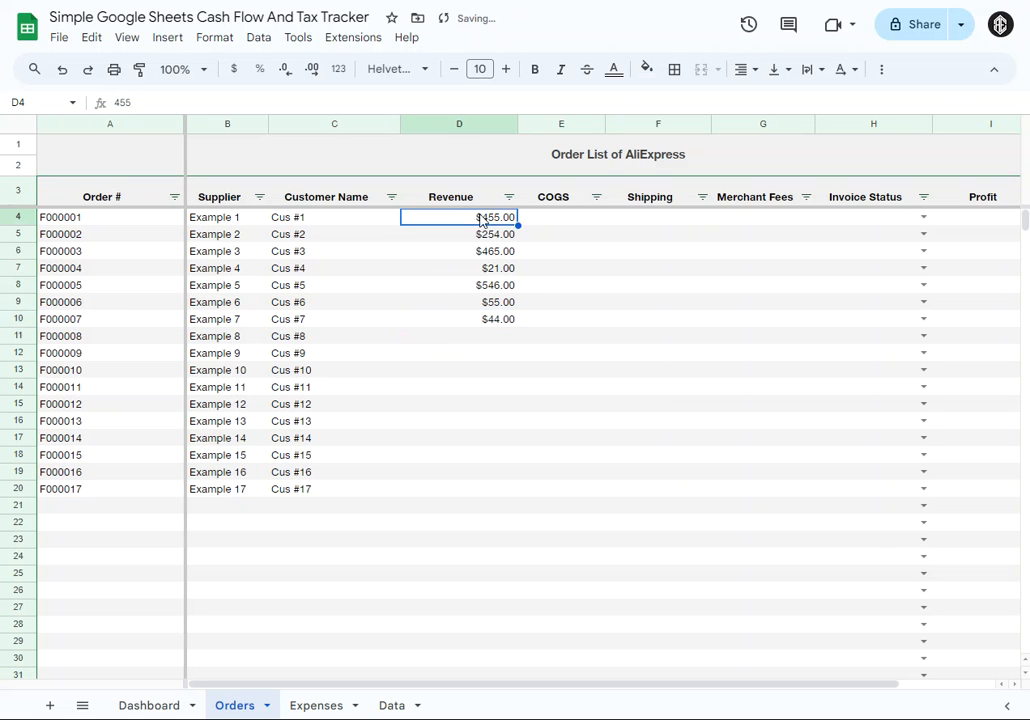
{"action": "left_click", "coordinate": [492, 317], "text": "shift"}
{"action": "key", "text": "ctrl+c"}
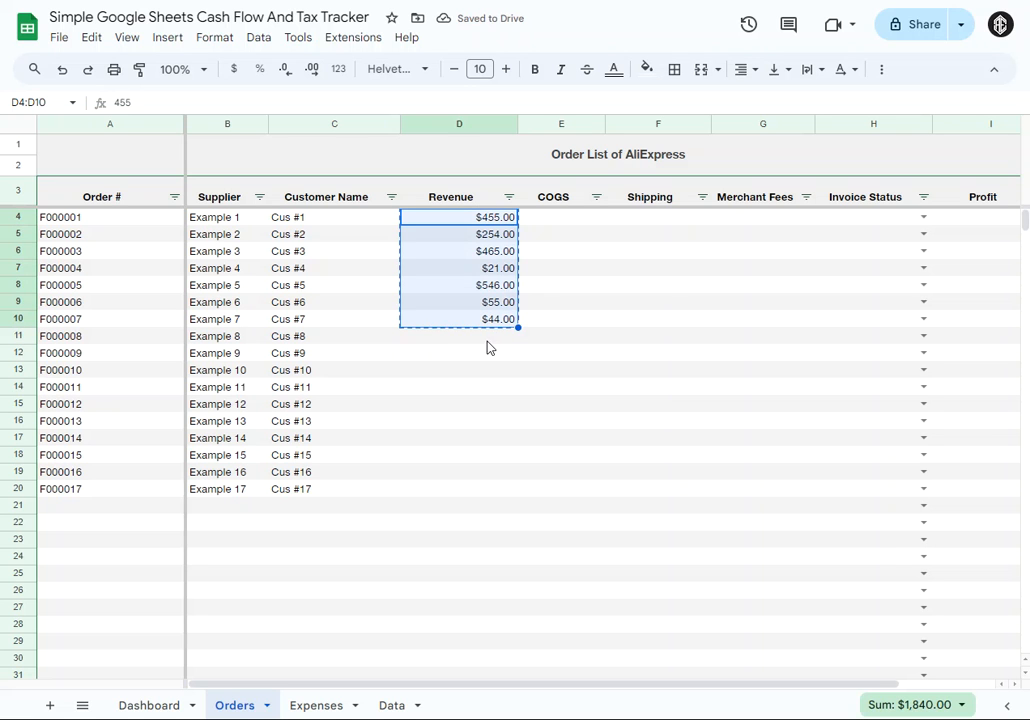
{"action": "left_click", "coordinate": [489, 340]}
{"action": "key", "text": "ctrl+v"}
{"action": "left_click", "coordinate": [455, 424]}
{"action": "key", "text": "ctrl+v"}
- Delete the surplus revenue amounts below the last order, in D21:D23
{"action": "left_click_drag", "start_coordinate": [444, 509], "coordinate": [503, 558]}
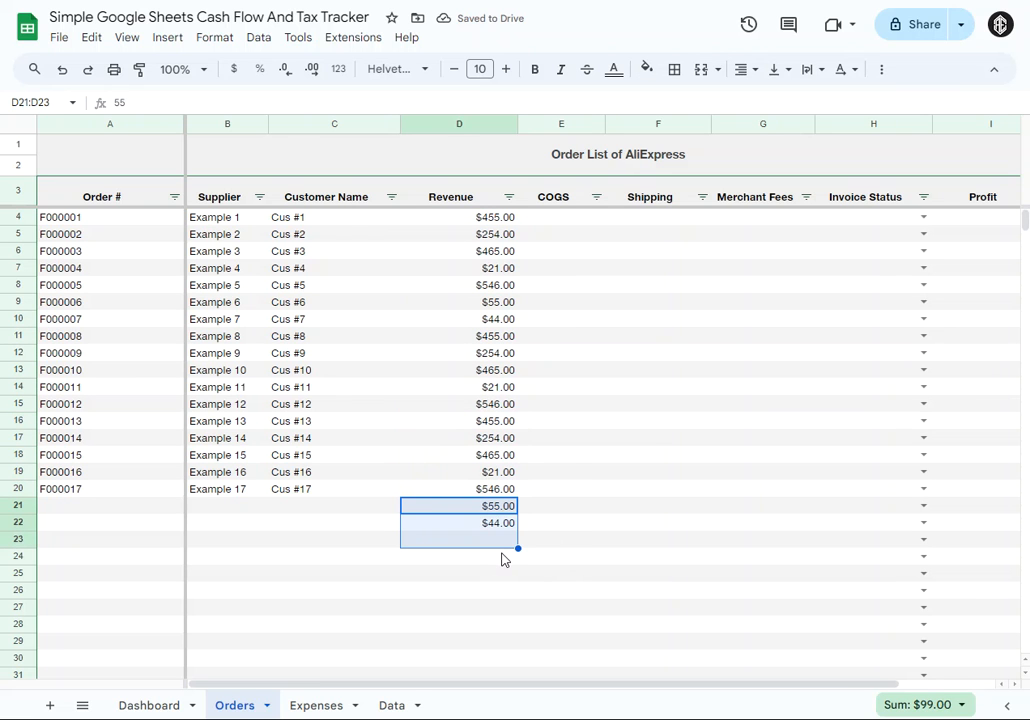
{"action": "key", "text": "Delete"}
{"action": "left_click", "coordinate": [623, 428]}
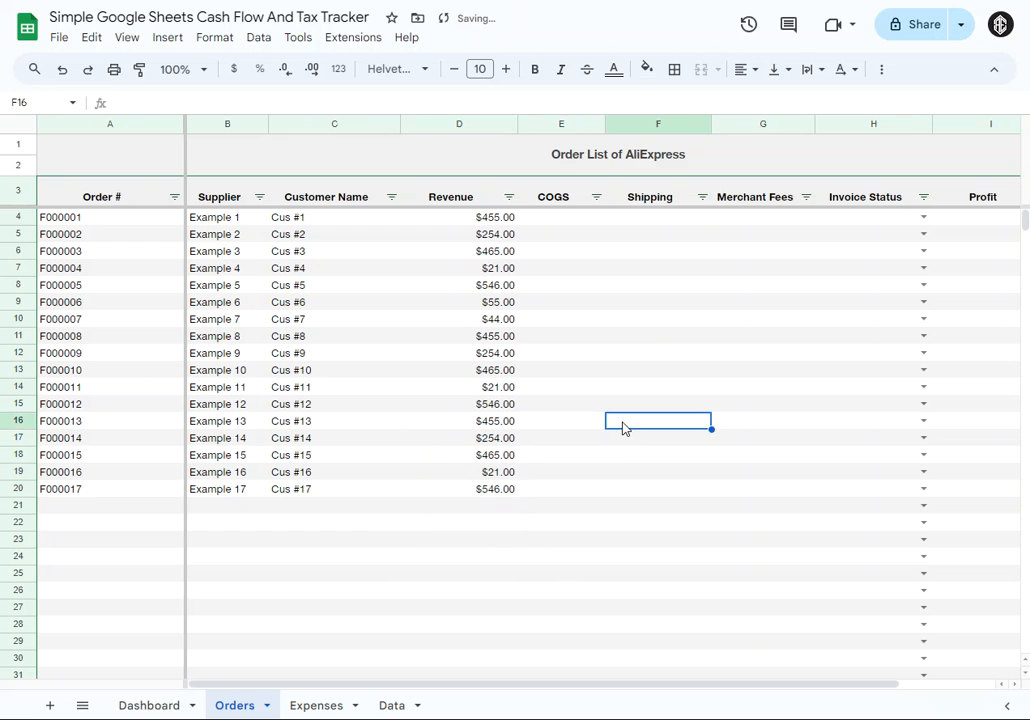
- Enter COGS amounts of 45, 10 and 221 for the first three orders in E4 to E6
{"action": "left_click", "coordinate": [562, 214]}
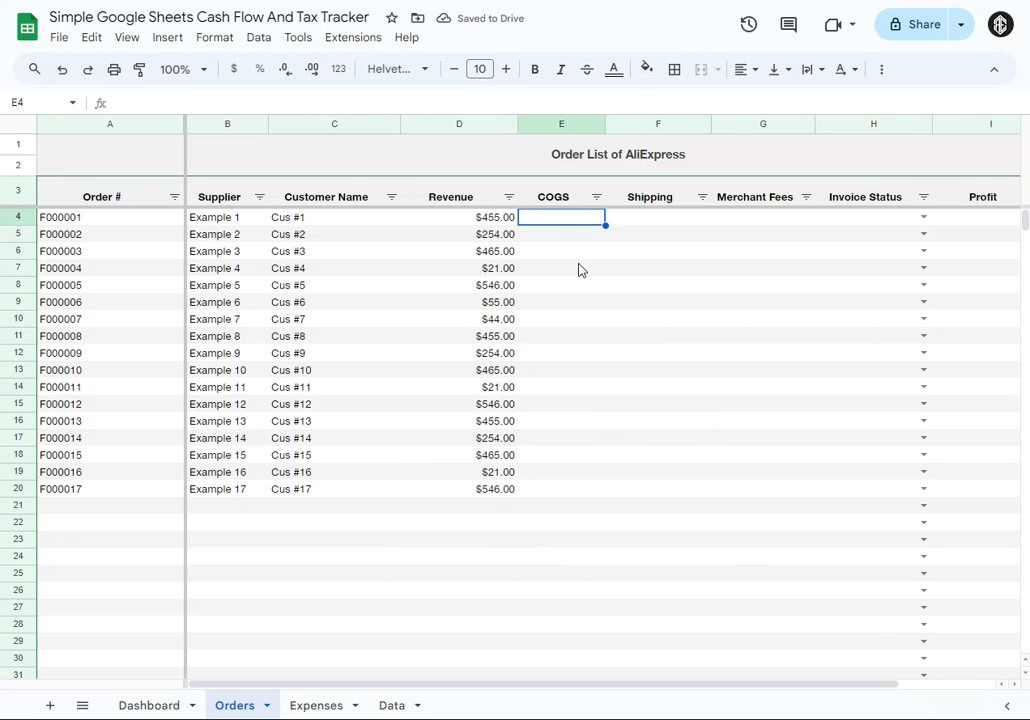
{"action": "type", "text": "45"}
{"action": "left_click", "coordinate": [582, 290]}
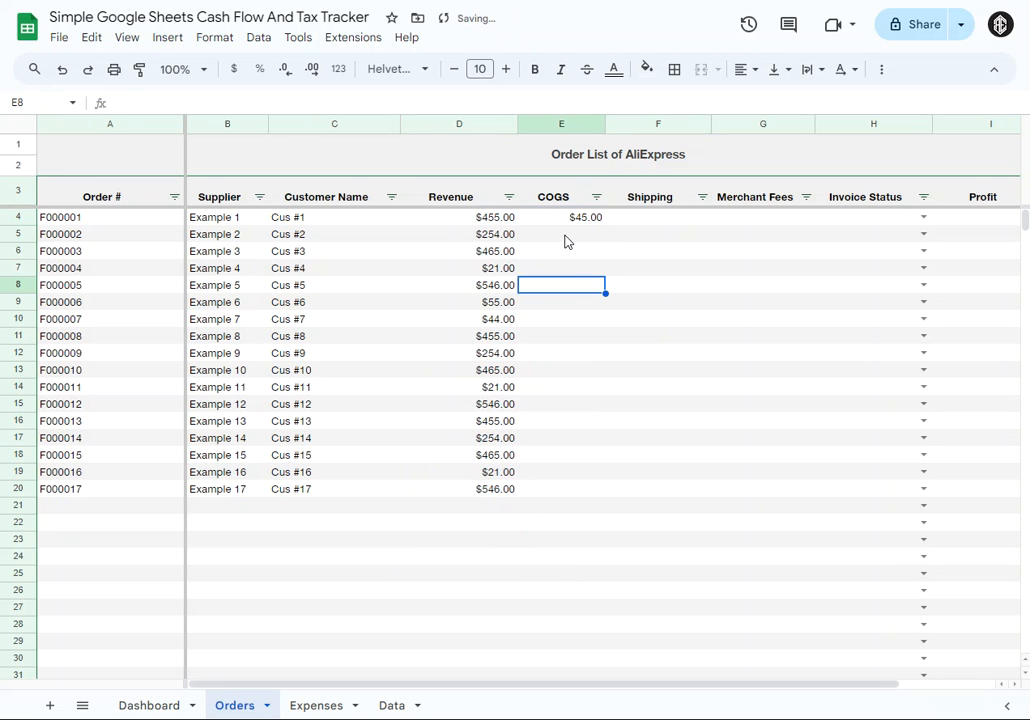
{"action": "left_click", "coordinate": [566, 236]}
{"action": "type", "text": "10"}
{"action": "left_click", "coordinate": [562, 278]}
{"action": "left_click", "coordinate": [576, 254]}
{"action": "type", "text": "221"}
{"action": "left_click", "coordinate": [565, 302]}
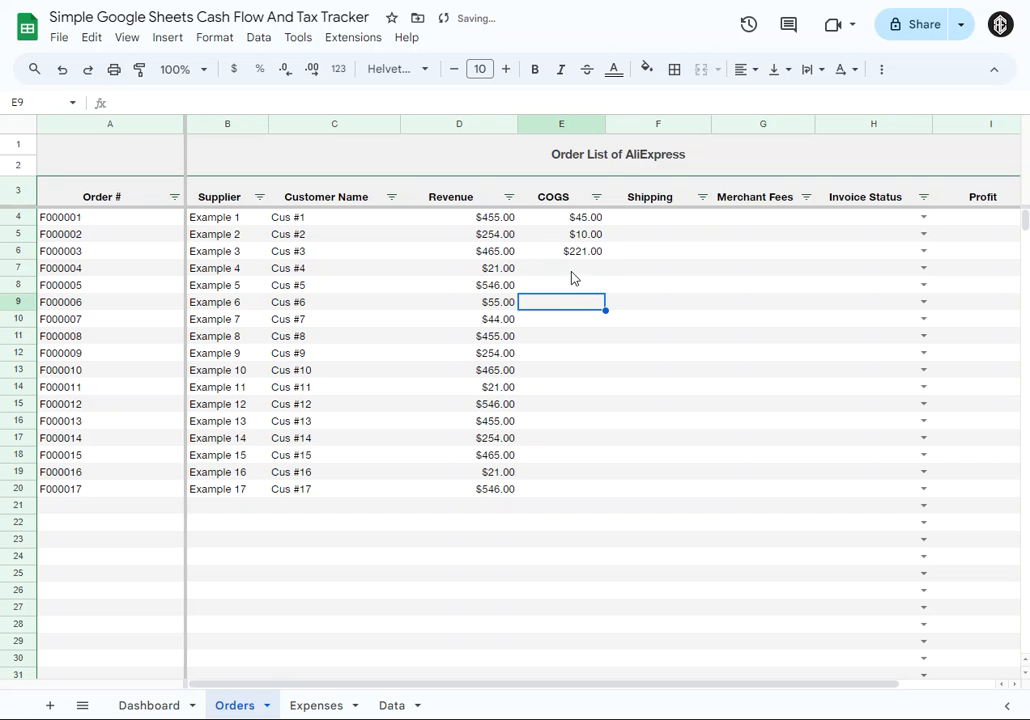
- Enter COGS amounts of 10 in E7 and 0 in E8
{"action": "left_click", "coordinate": [575, 269]}
{"action": "type", "text": "10"}
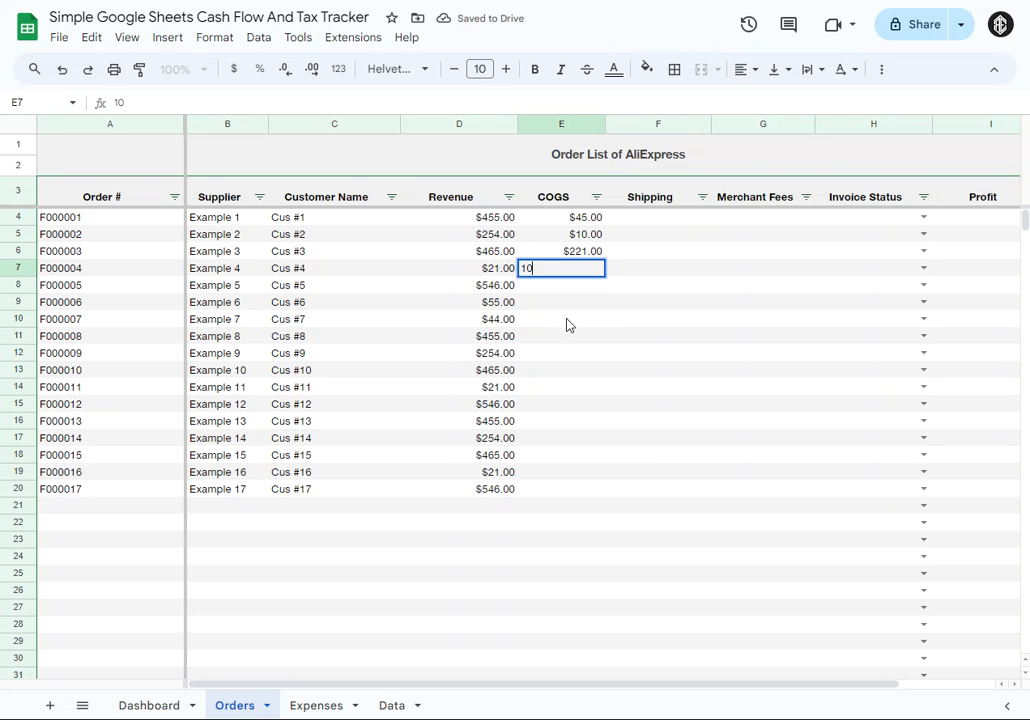
{"action": "left_click", "coordinate": [568, 315]}
{"action": "left_click", "coordinate": [570, 288]}
{"action": "type", "text": "00"}
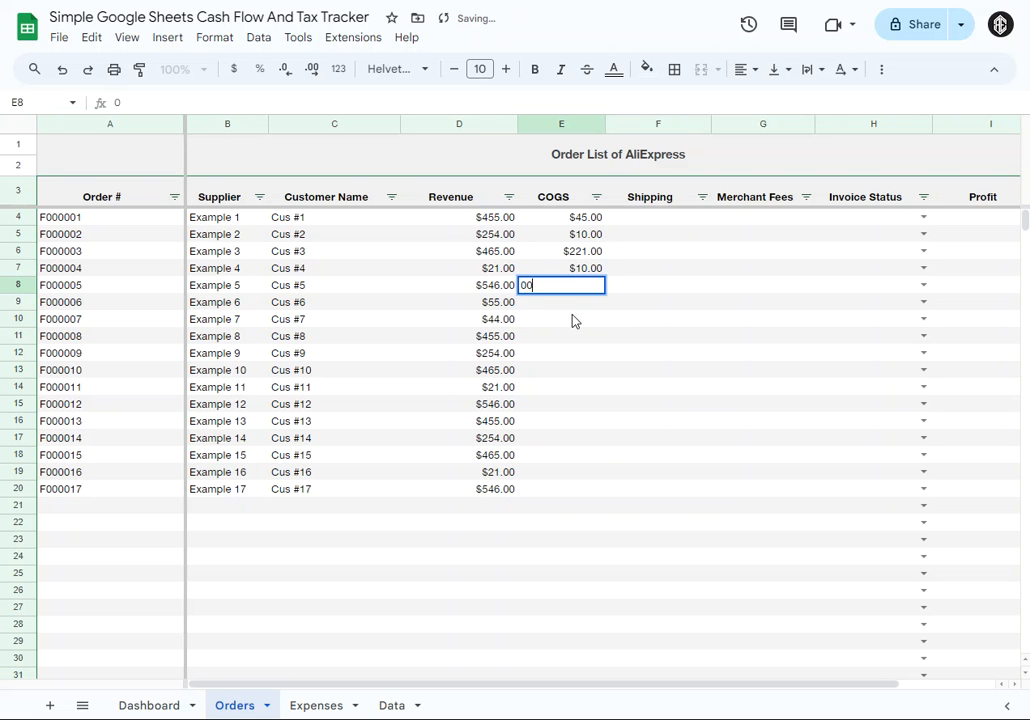
{"action": "left_click", "coordinate": [578, 320]}
{"action": "left_click", "coordinate": [578, 306]}
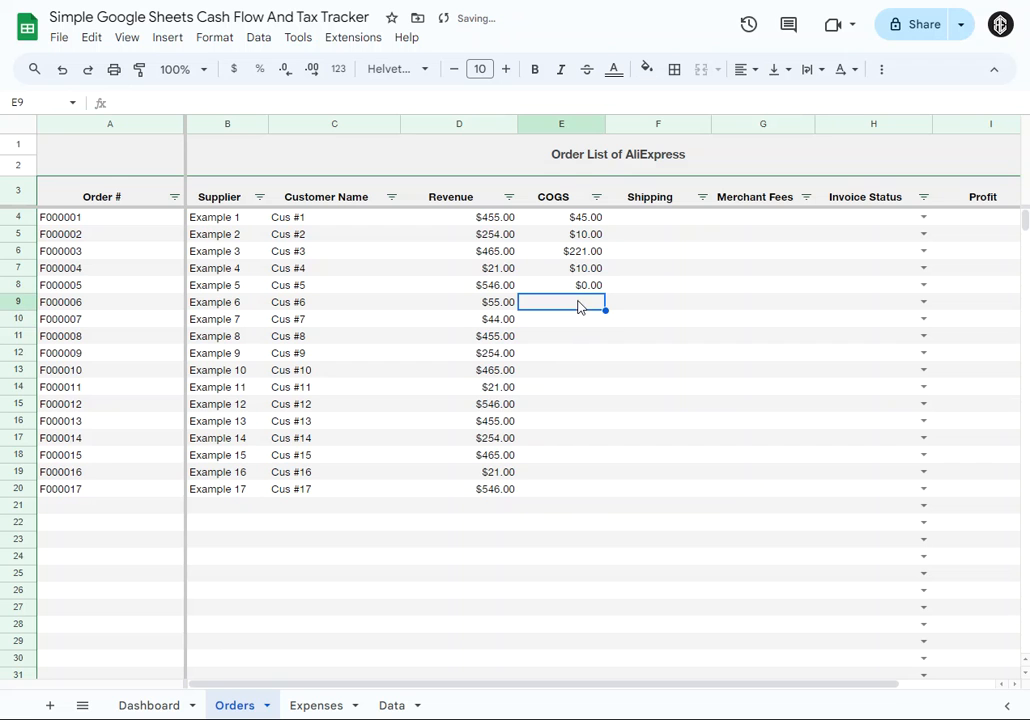
- Copy the COGS amounts in E4:E8 and paste them starting at E9, E14 and E19
{"action": "left_click", "coordinate": [567, 219]}
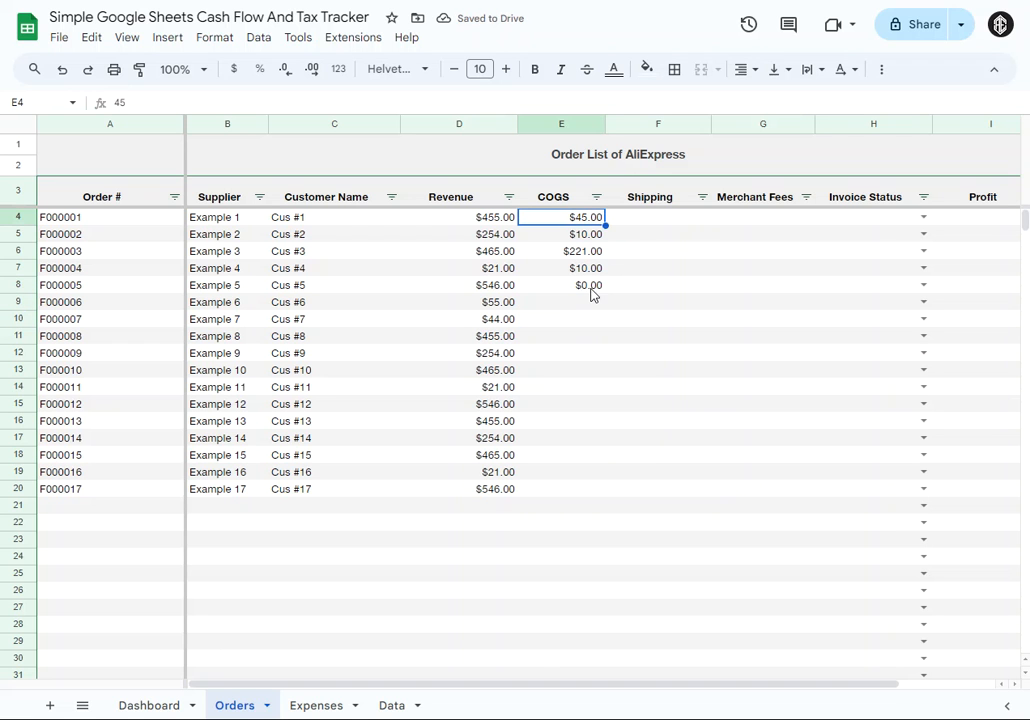
{"action": "left_click", "coordinate": [591, 290], "text": "shift"}
{"action": "key", "text": "ctrl+c"}
{"action": "left_click", "coordinate": [587, 304]}
{"action": "key", "text": "ctrl+v"}
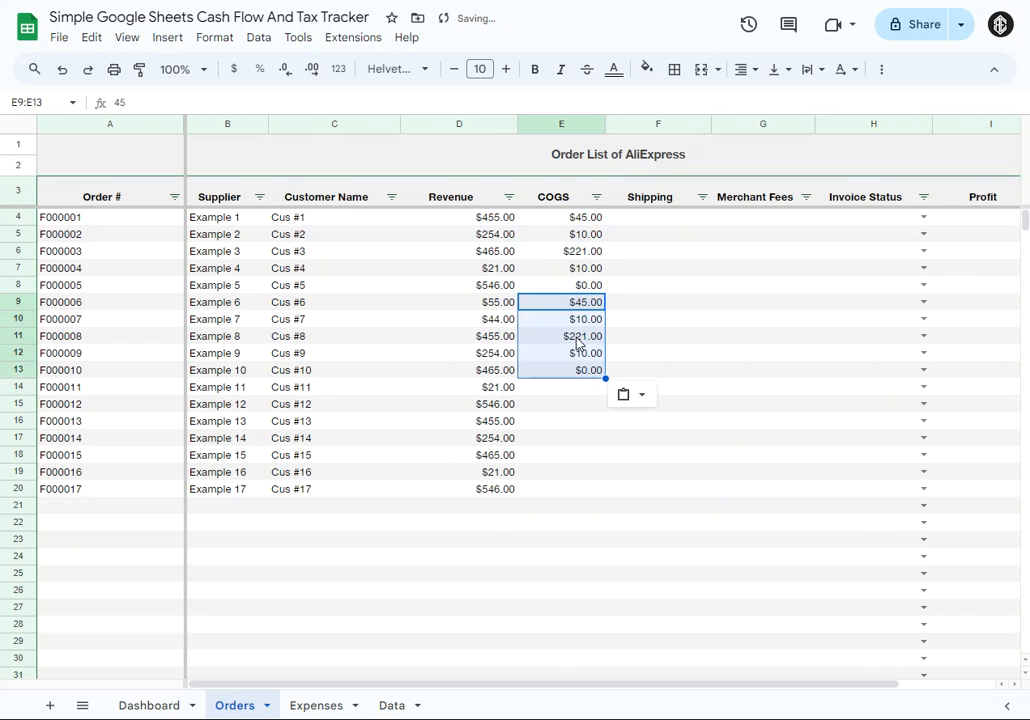
{"action": "left_click", "coordinate": [575, 389]}
{"action": "key", "text": "ctrl+v"}
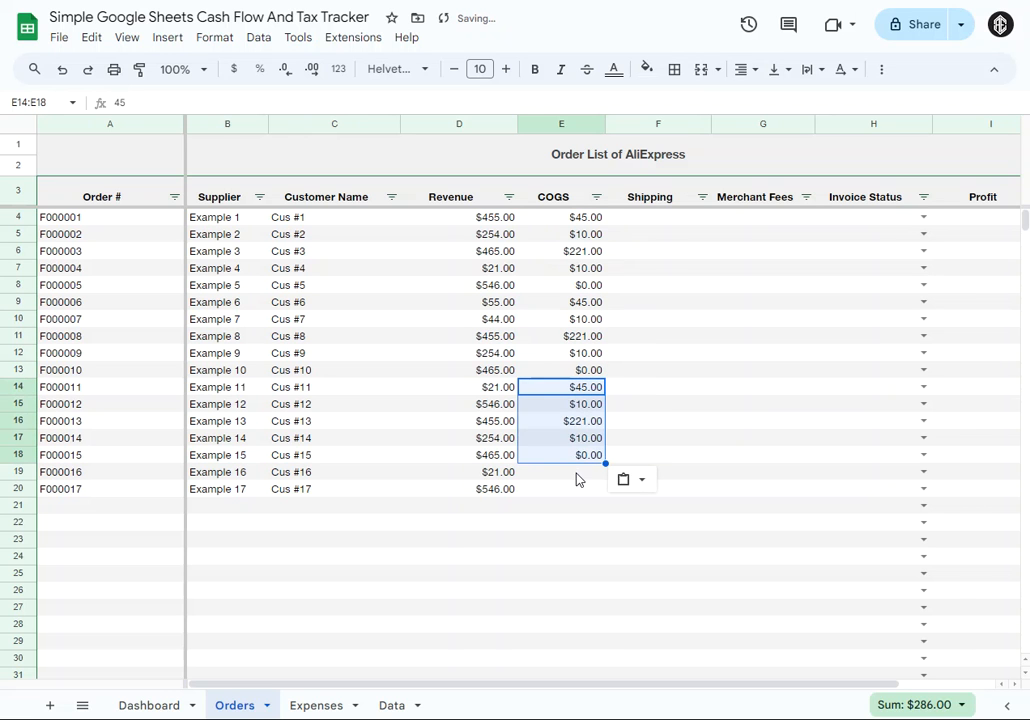
{"action": "left_click", "coordinate": [576, 480]}
{"action": "key", "text": "ctrl+v"}
- Clear the surplus COGS amounts below row 20 by pasting the empty cell E24 over them
{"action": "left_click", "coordinate": [575, 560]}
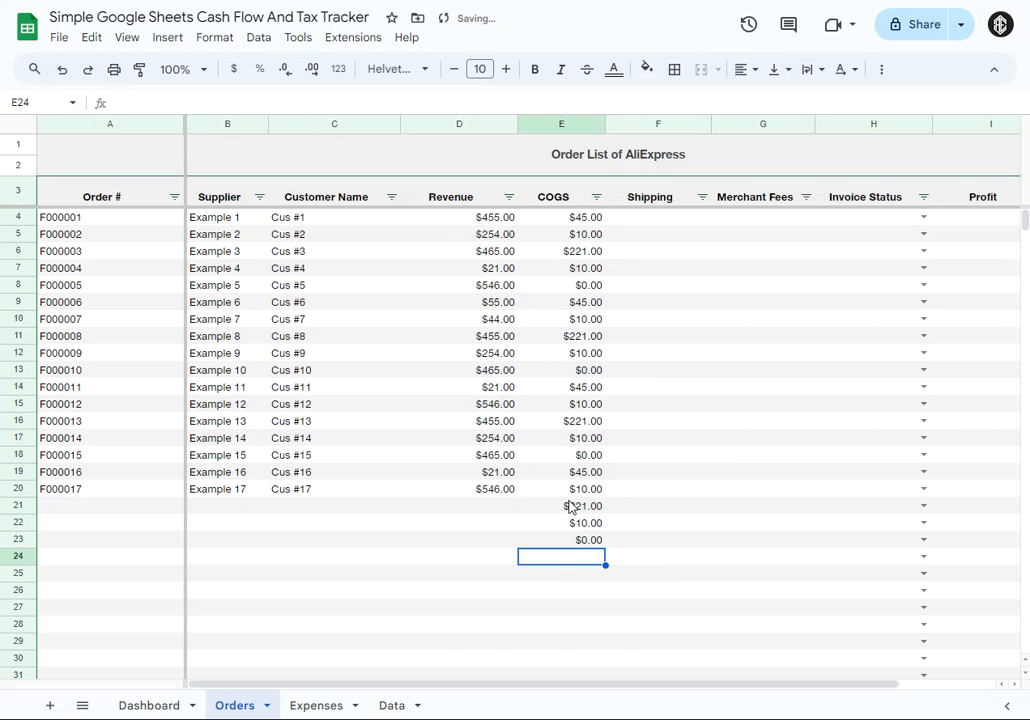
{"action": "key", "text": "ctrl+c"}
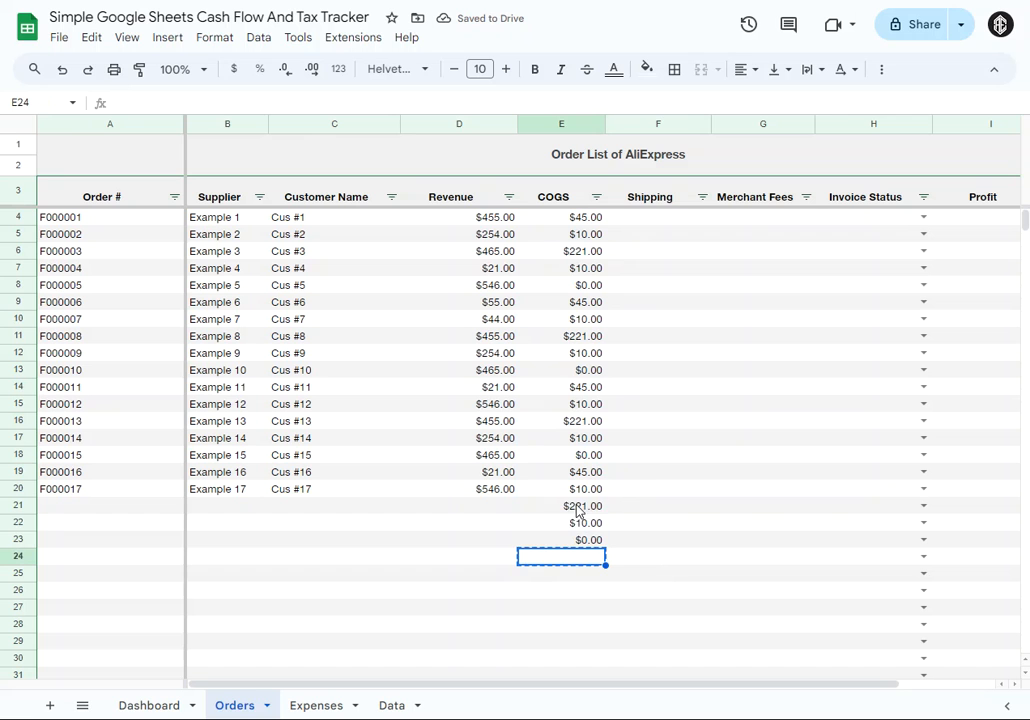
{"action": "left_click", "coordinate": [576, 510], "text": "shift"}
{"action": "key", "text": "ctrl+v"}
{"action": "left_click", "coordinate": [685, 356]}
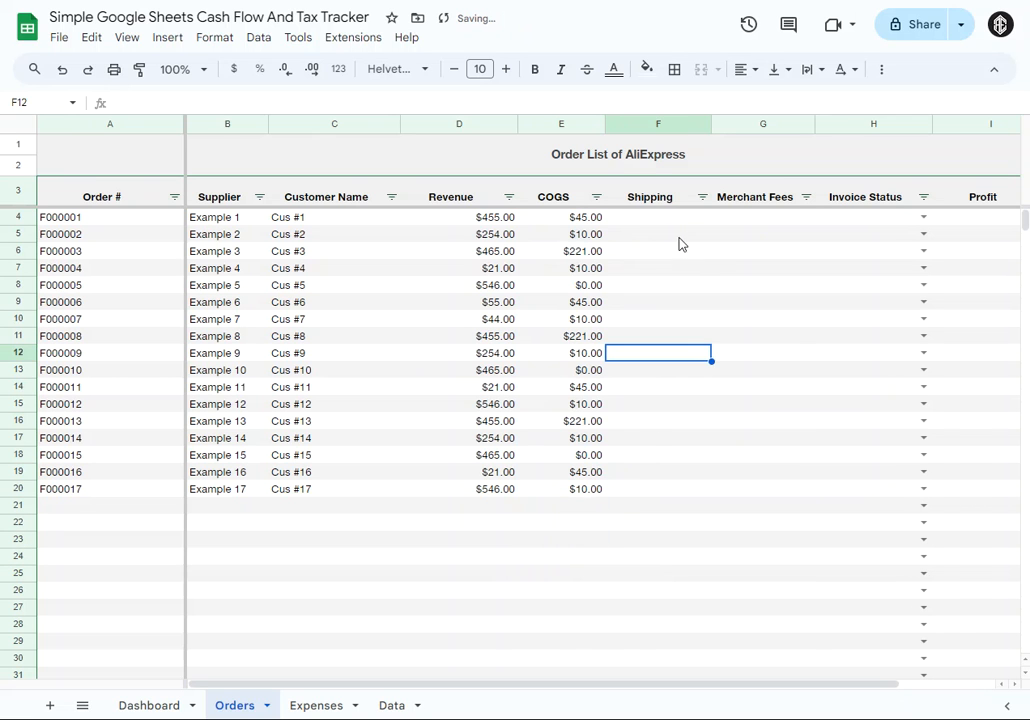
- Enter 52 as the shipping cost of the first order in F4
{"action": "left_click", "coordinate": [670, 219]}
{"action": "type", "text": "52"}
{"action": "key", "text": "Return"}
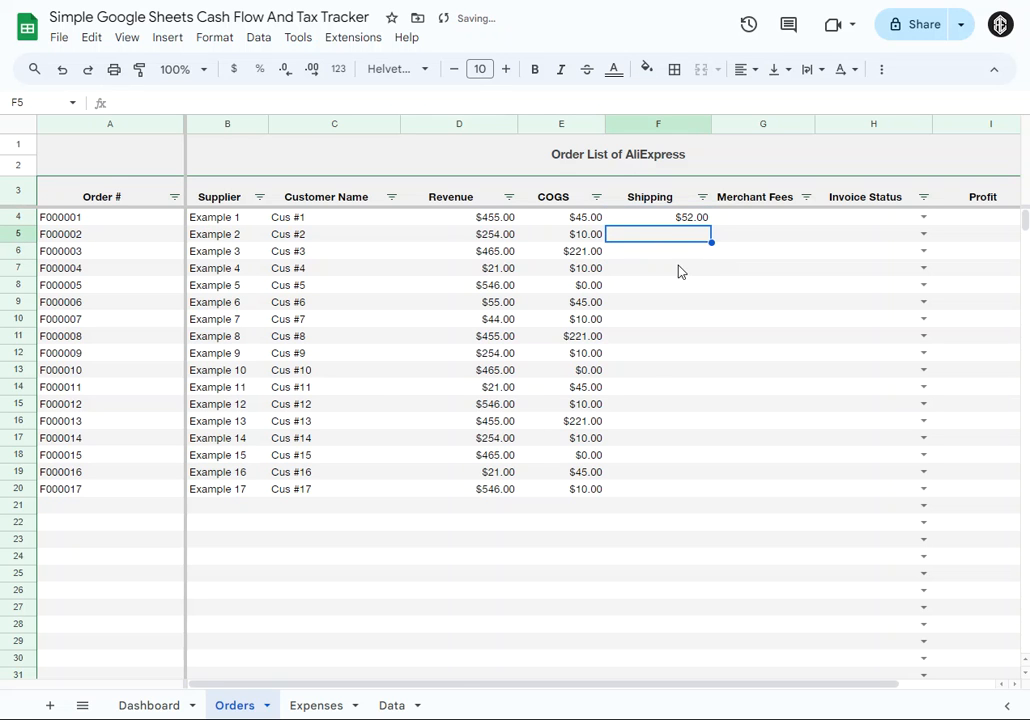
- Review the first order's revenue, COGS and shipping amounts, and enter 5 as its merchant fee in G4
{"action": "left_click_drag", "start_coordinate": [457, 689], "coordinate": [595, 685]}
{"action": "left_click", "coordinate": [256, 221]}
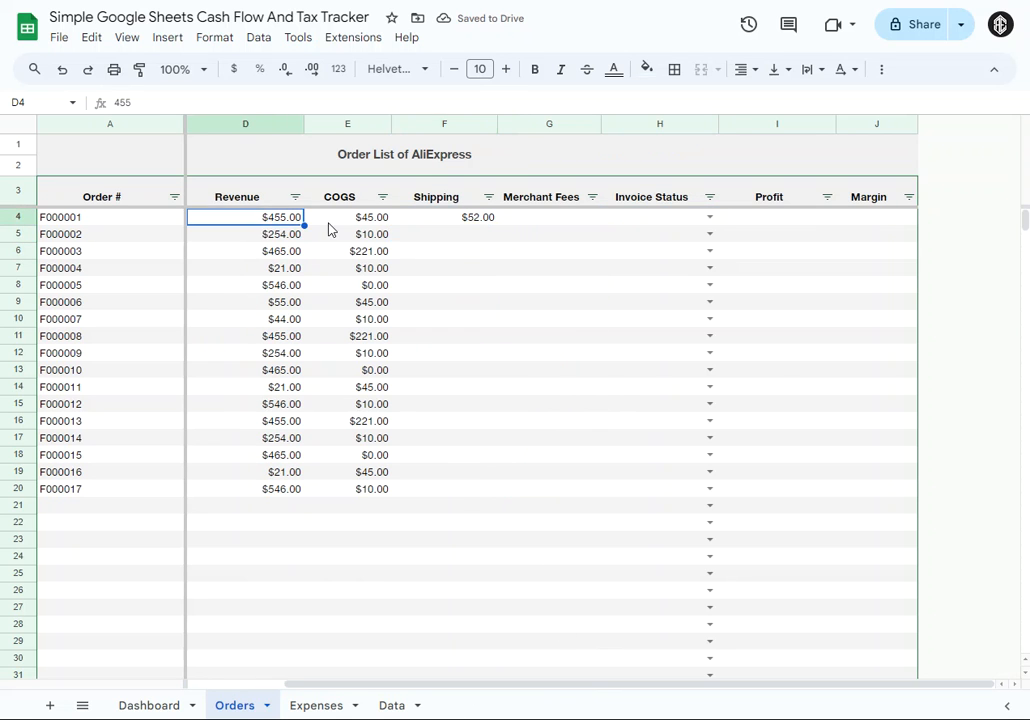
{"action": "left_click", "coordinate": [354, 221]}
{"action": "left_click", "coordinate": [449, 224]}
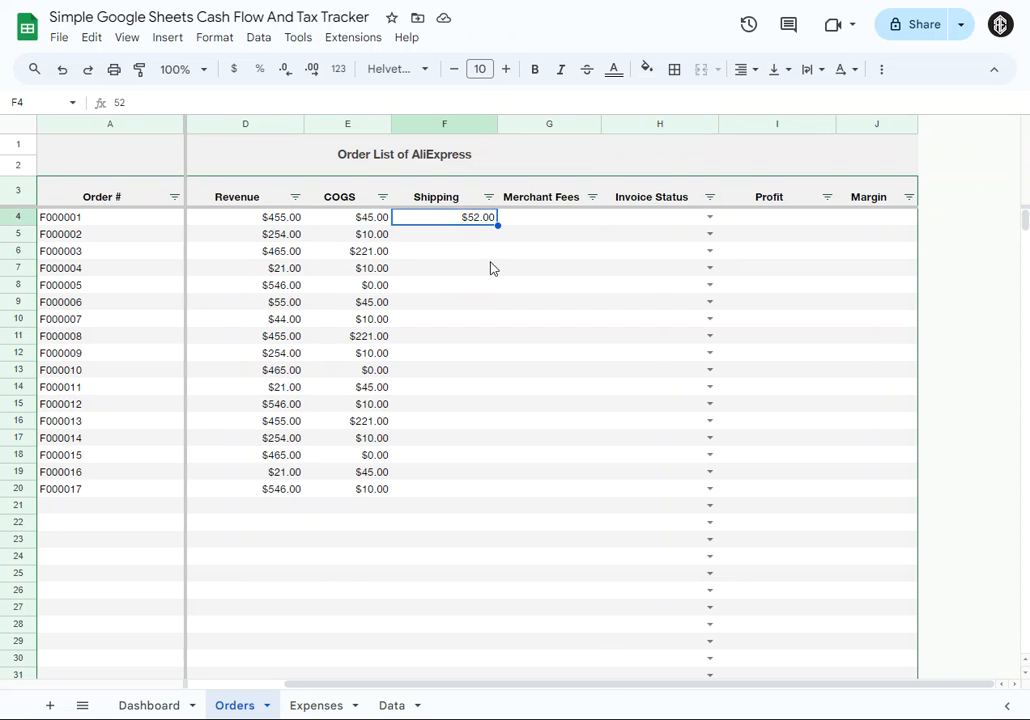
{"action": "left_click", "coordinate": [542, 220]}
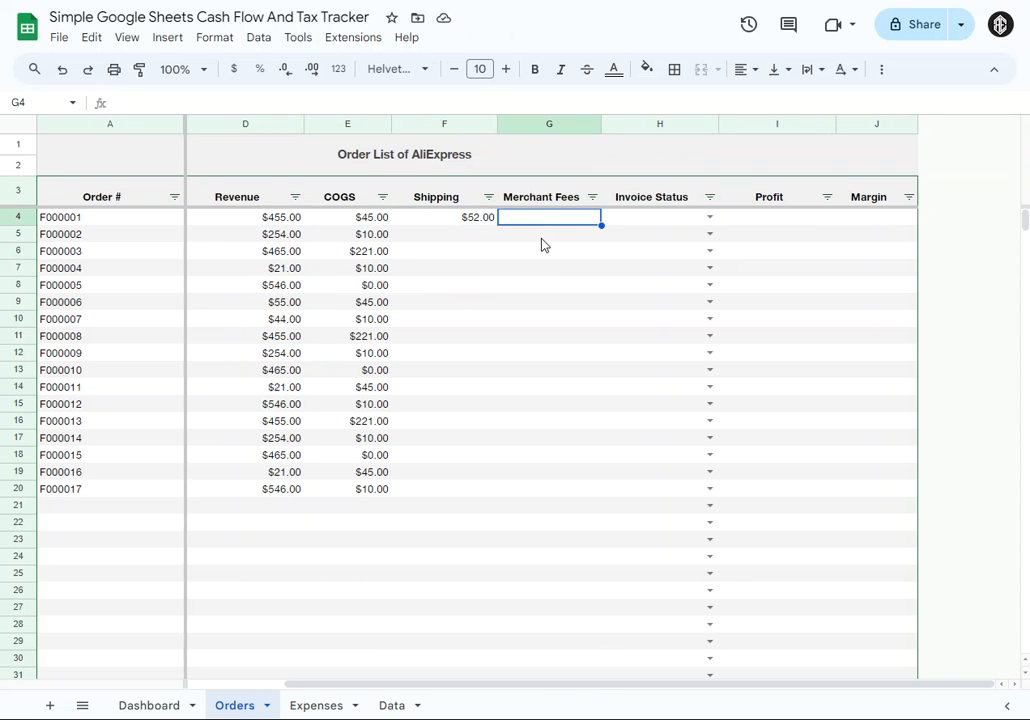
{"action": "type", "text": "5"}
{"action": "left_click", "coordinate": [552, 252]}
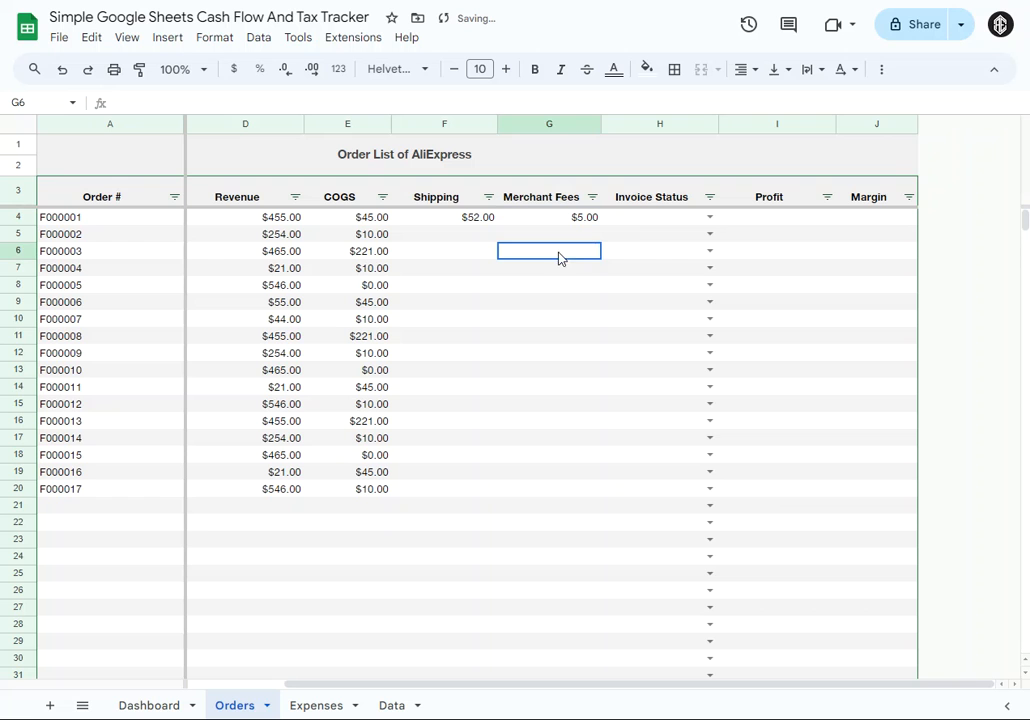
- Set the first order's invoice status in H4 to Paid and select its Profit cell I4
{"action": "left_click", "coordinate": [656, 220]}
{"action": "left_click", "coordinate": [711, 219]}
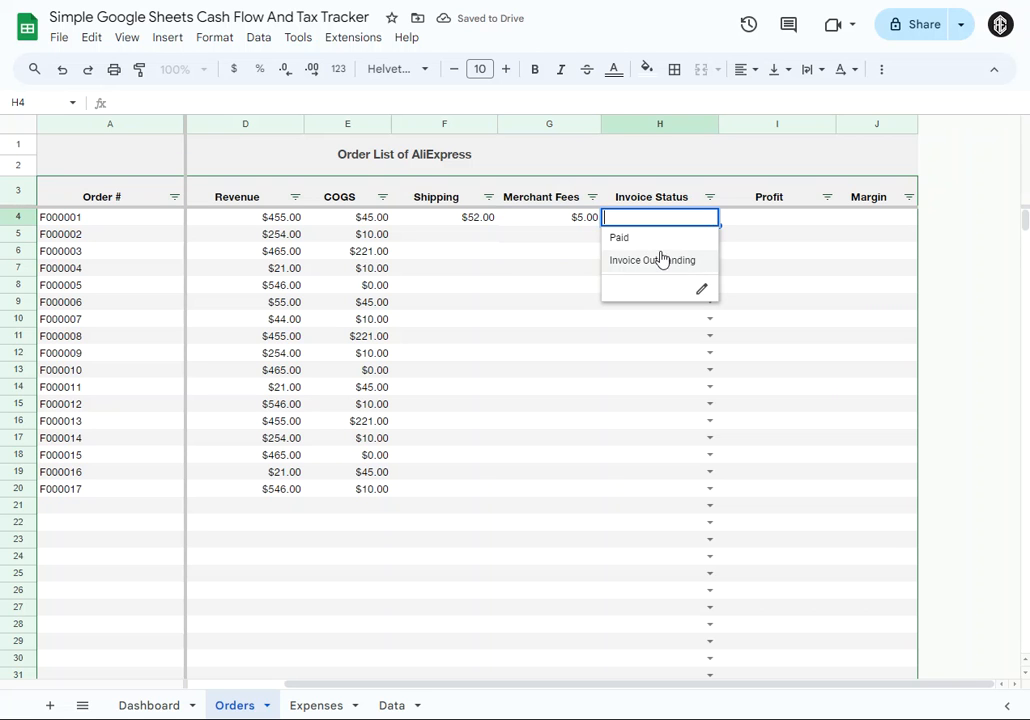
{"action": "left_click", "coordinate": [621, 238]}
{"action": "left_click", "coordinate": [772, 220]}
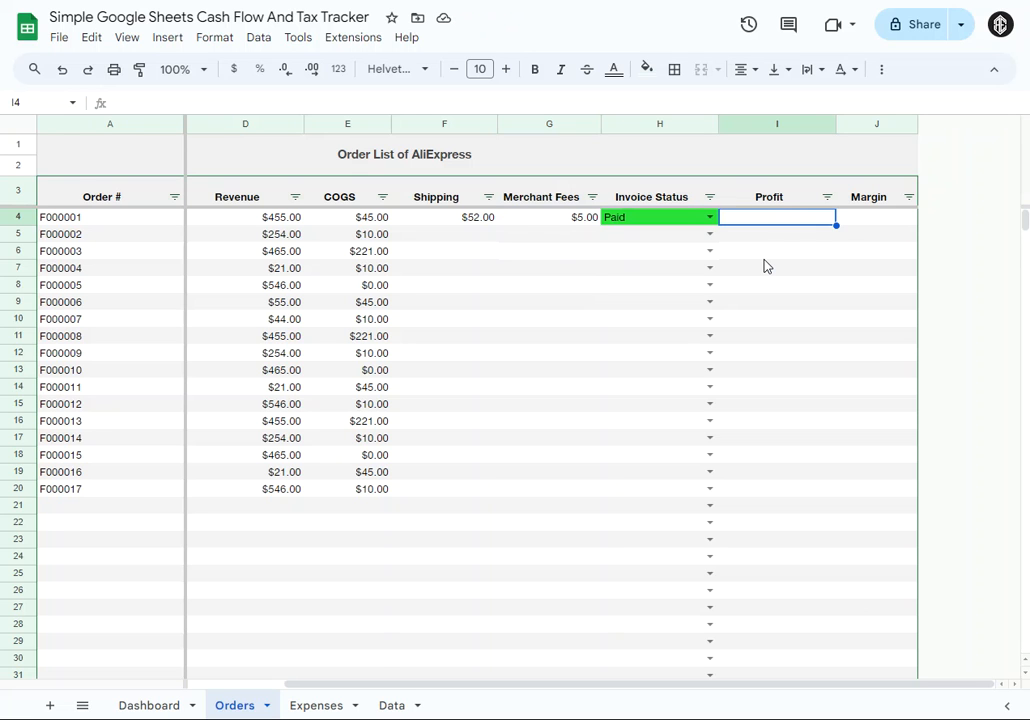
- Enter 21 as the first order's profit in I4 and check its calculated margin
{"action": "type", "text": "21"}
{"action": "left_click", "coordinate": [795, 268]}
{"action": "left_click", "coordinate": [868, 220]}
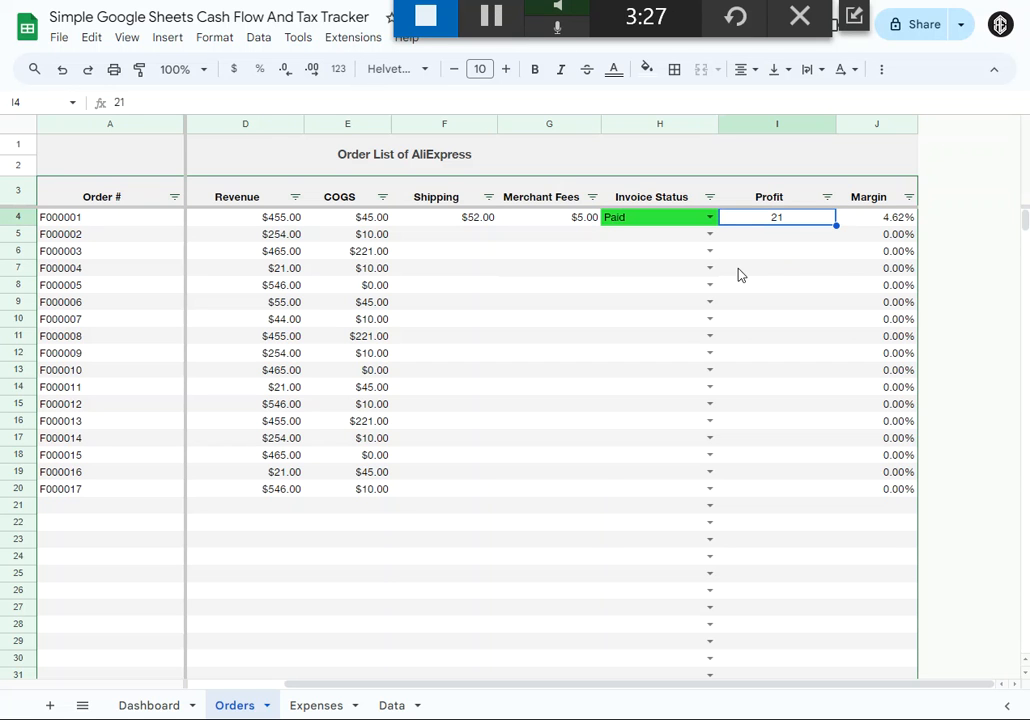
{"action": "left_click", "coordinate": [737, 270]}
{"action": "left_click", "coordinate": [747, 220]}
{"action": "left_click", "coordinate": [731, 270]}
{"action": "left_click", "coordinate": [439, 285]}
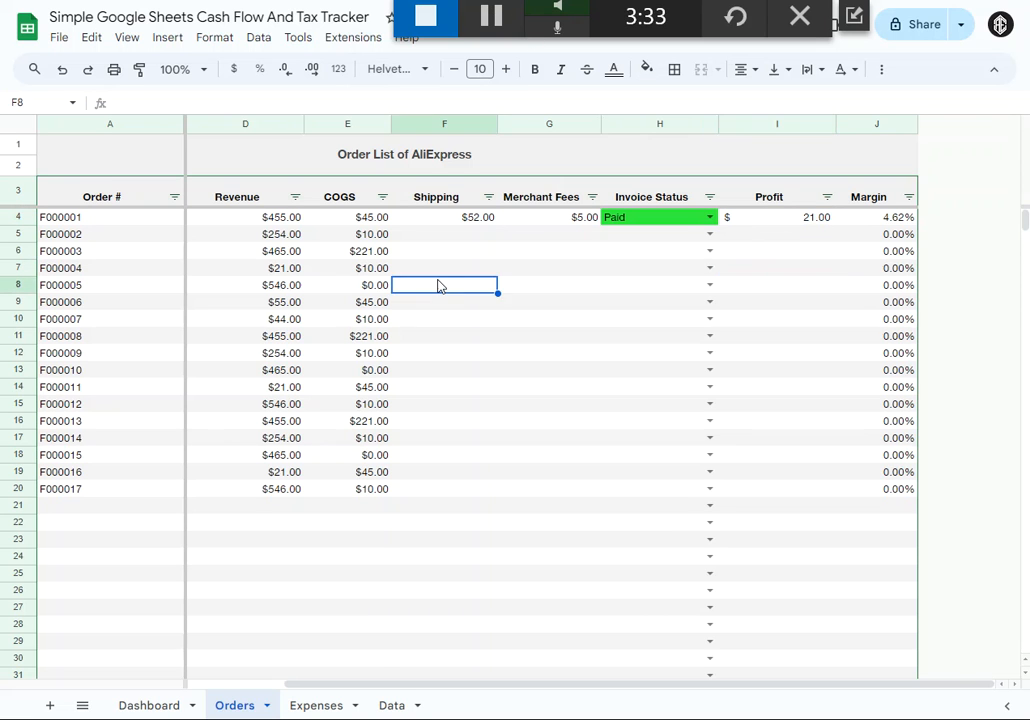
- Enter 80 as the shipping cost of order F000002 in F5
{"action": "left_click", "coordinate": [230, 240]}
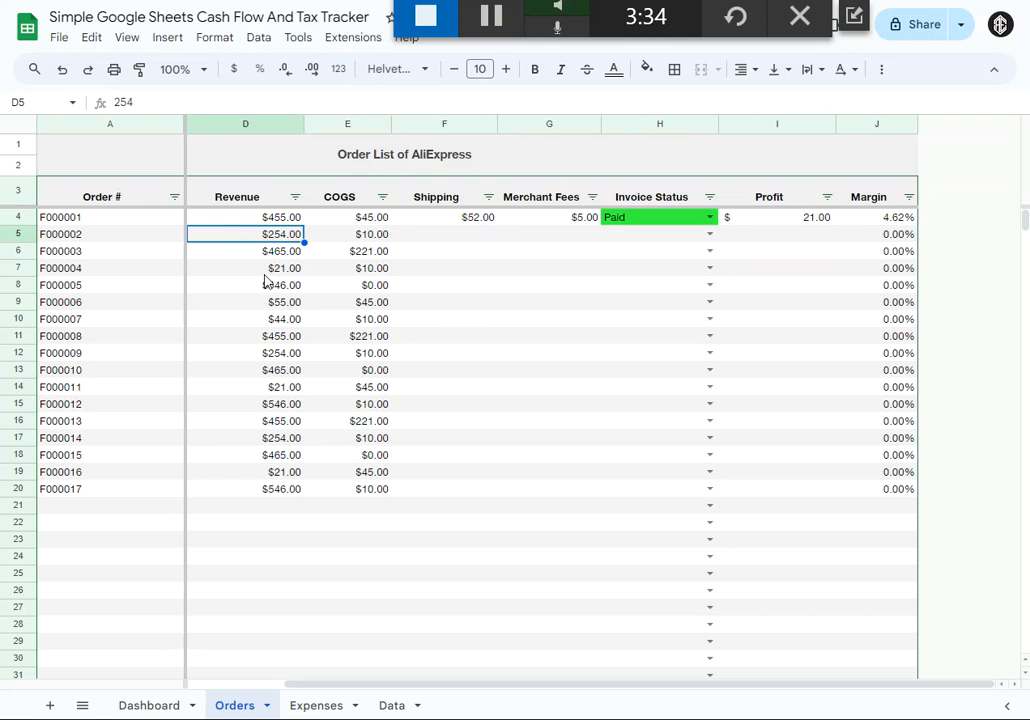
{"action": "left_click", "coordinate": [89, 239]}
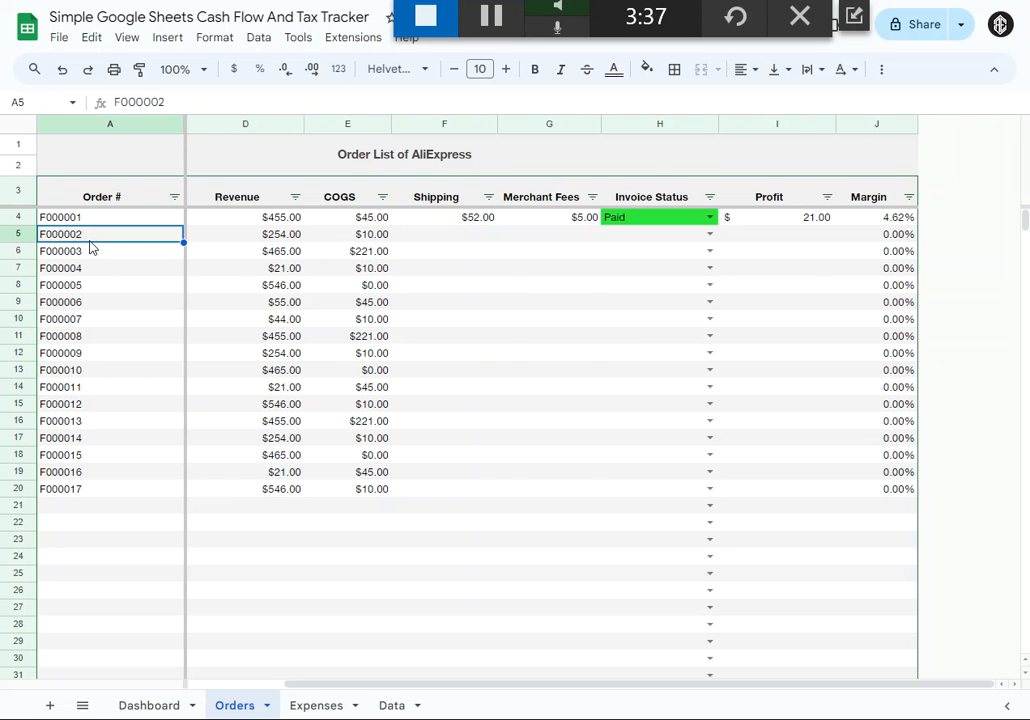
{"action": "key", "text": "Right"}
{"action": "key", "text": "Right"}
{"action": "key", "text": "Right"}
{"action": "key", "text": "Right"}
{"action": "key", "text": "Right"}
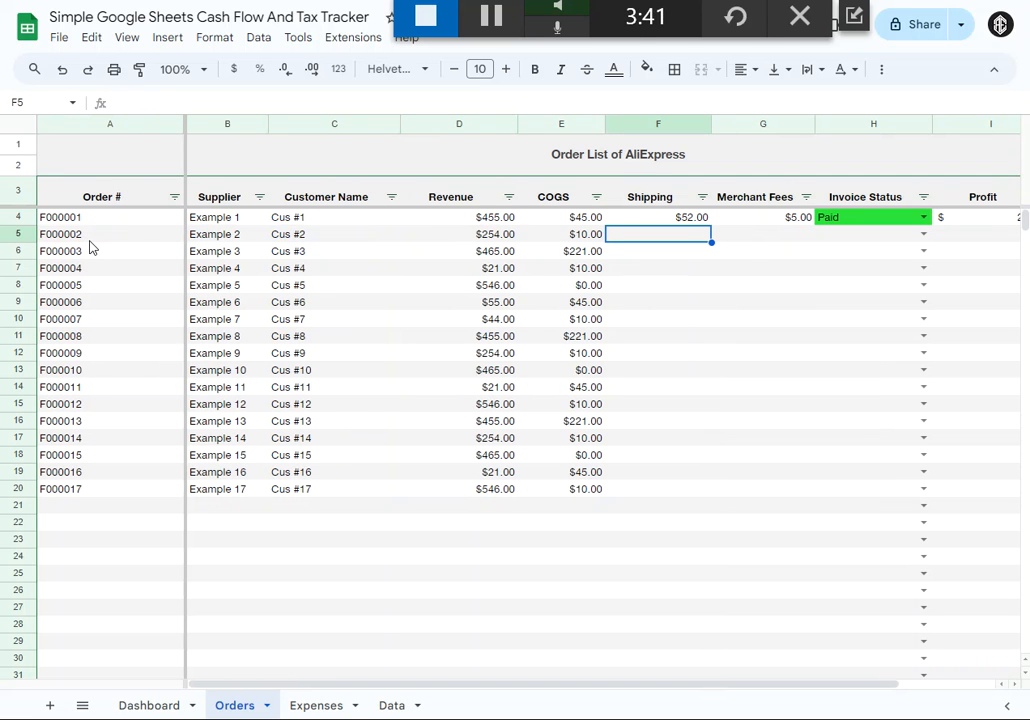
{"action": "type", "text": "8"}
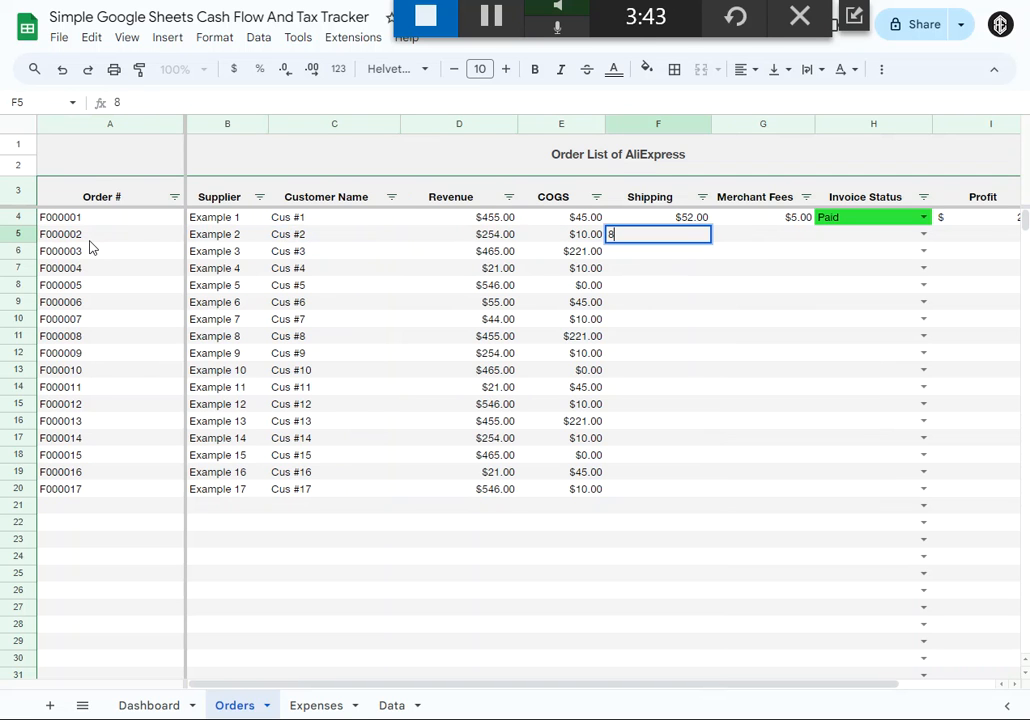
{"action": "type", "text": "0"}
{"action": "key", "text": "Tab"}
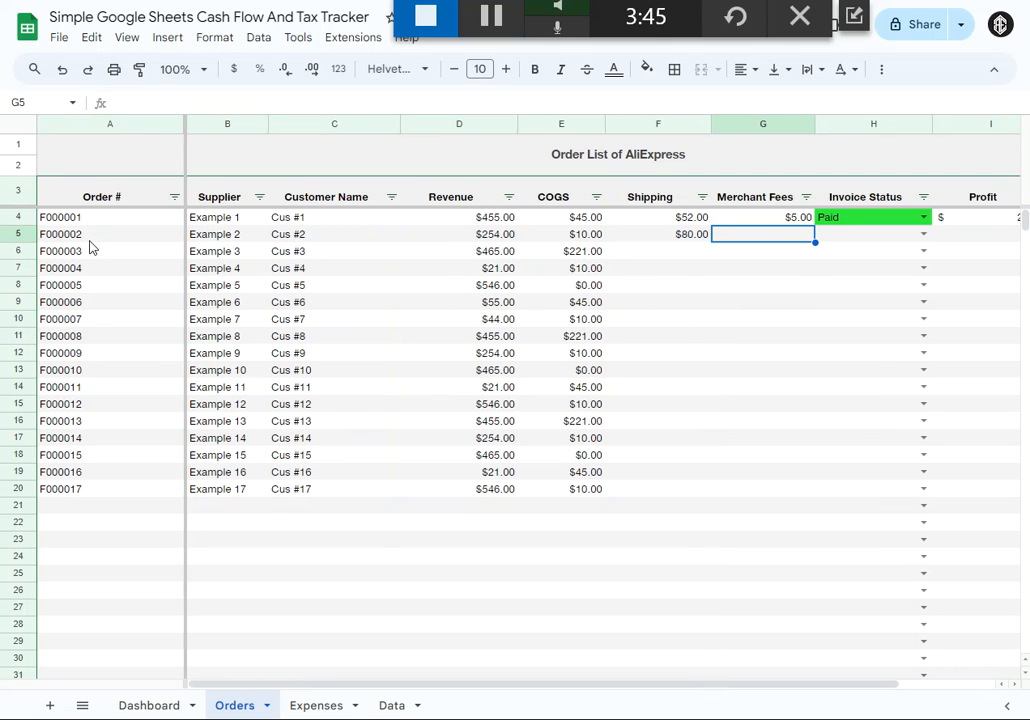
- Enter 14 as the second order's merchant fee in G5 and set its invoice status in H5 to Invoice Outstanding
{"action": "type", "text": "14"}
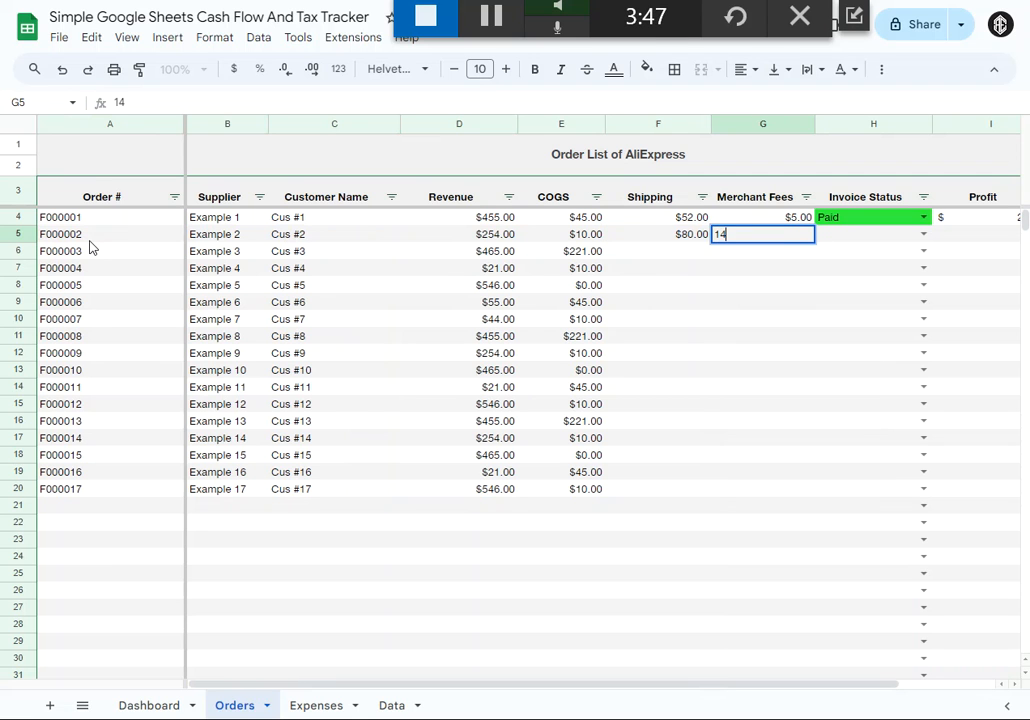
{"action": "key", "text": "Tab"}
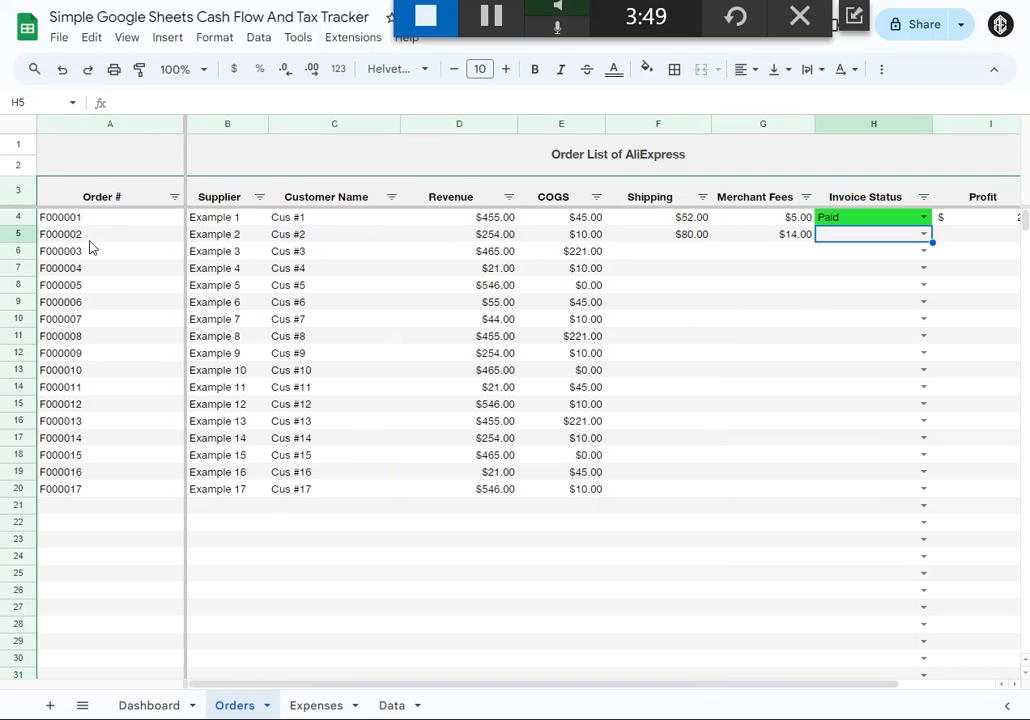
{"action": "left_click", "coordinate": [924, 236]}
{"action": "left_click", "coordinate": [883, 278]}
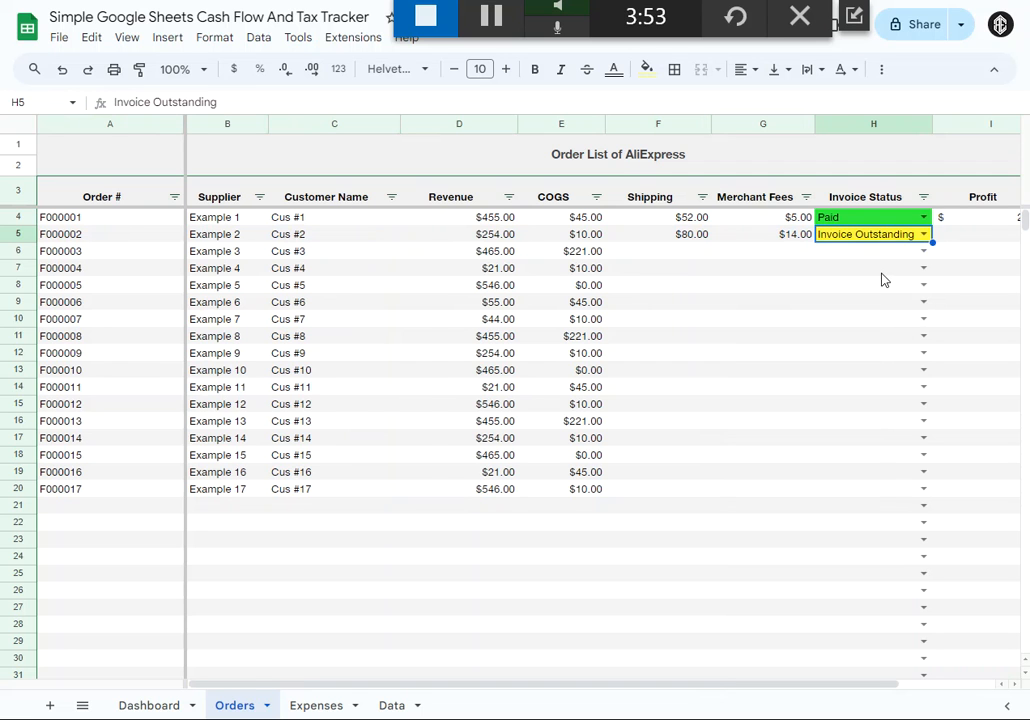
- Enter 140 as the second order's profit in I5
{"action": "key", "text": "Tab"}
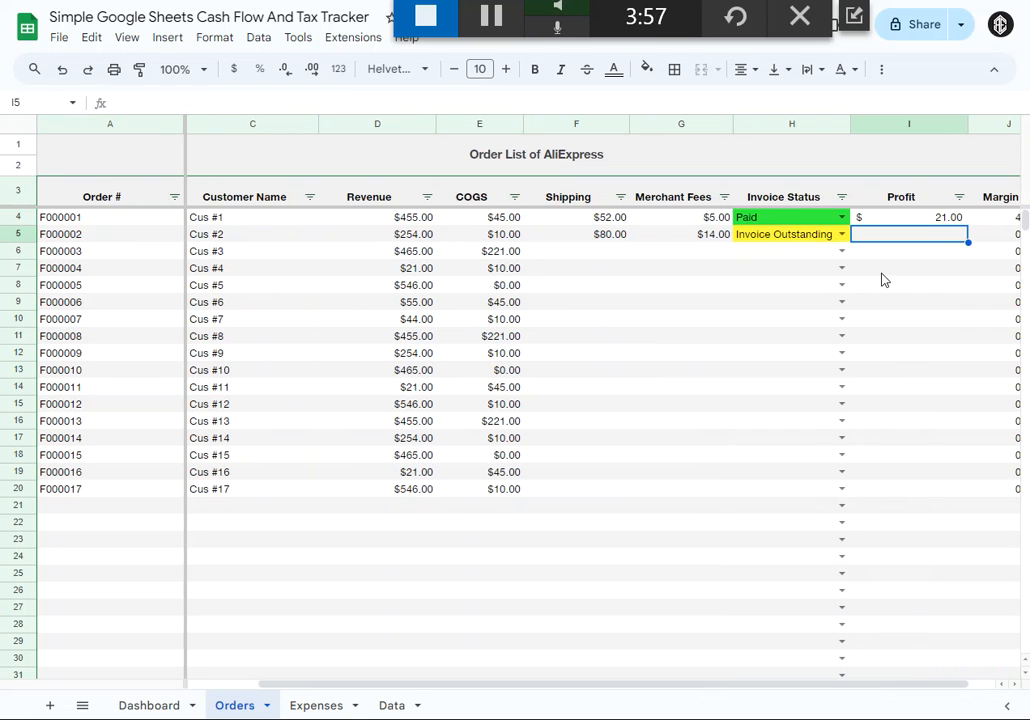
{"action": "type", "text": "1"}
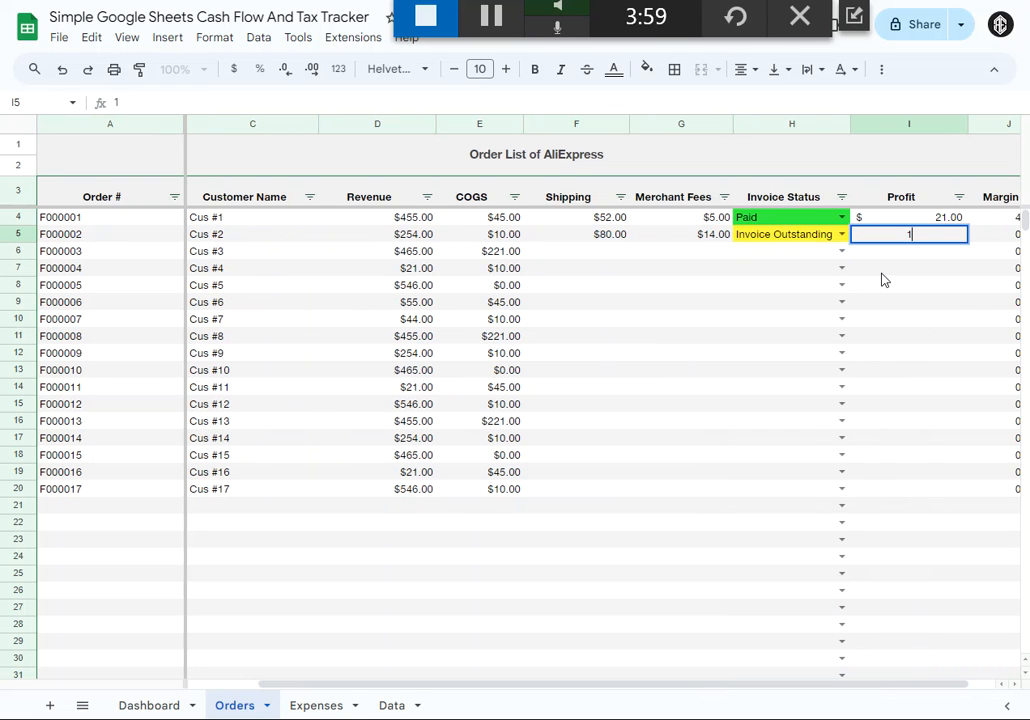
{"action": "type", "text": "40"}
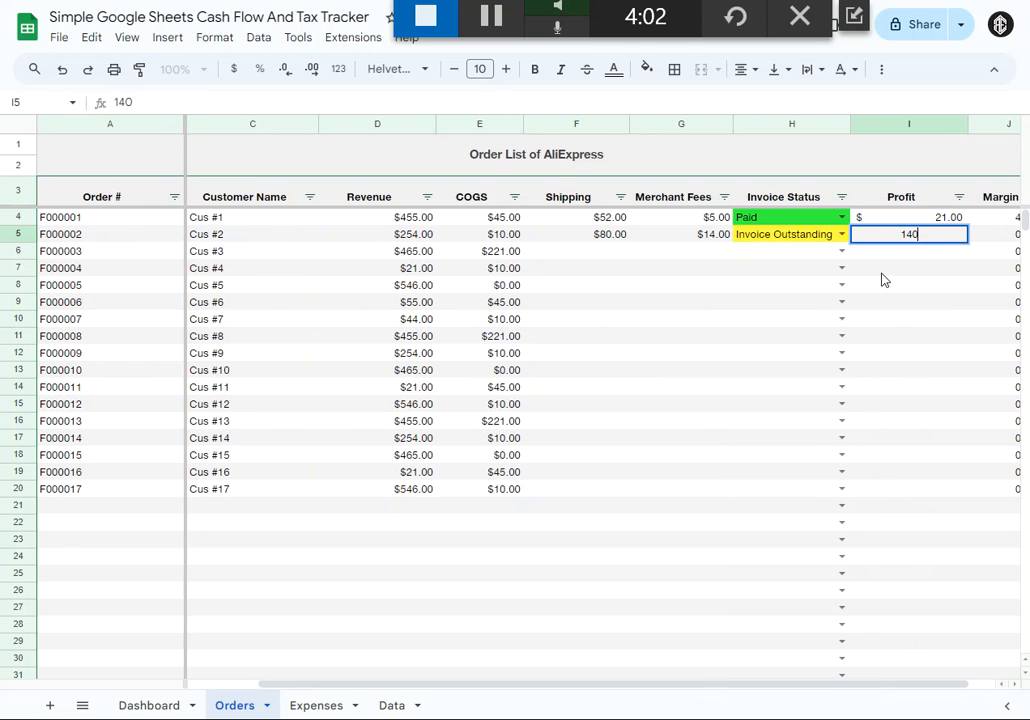
{"action": "key", "text": "Tab"}
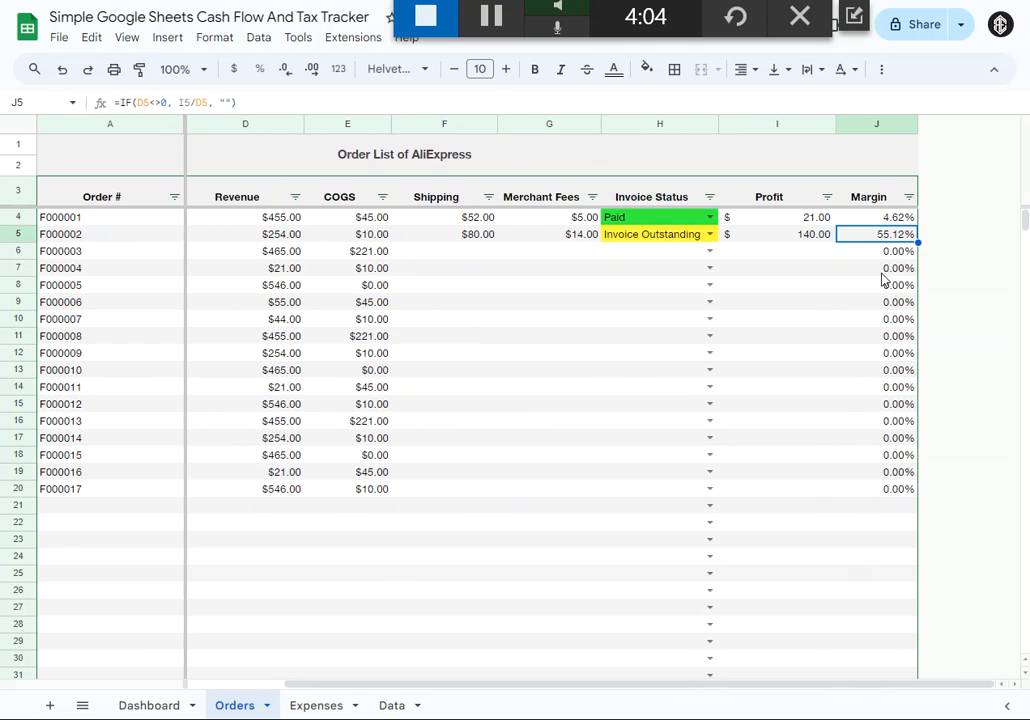
- Enter 78 as the shipping cost of order F000003 in F6
{"action": "key", "text": "Down"}
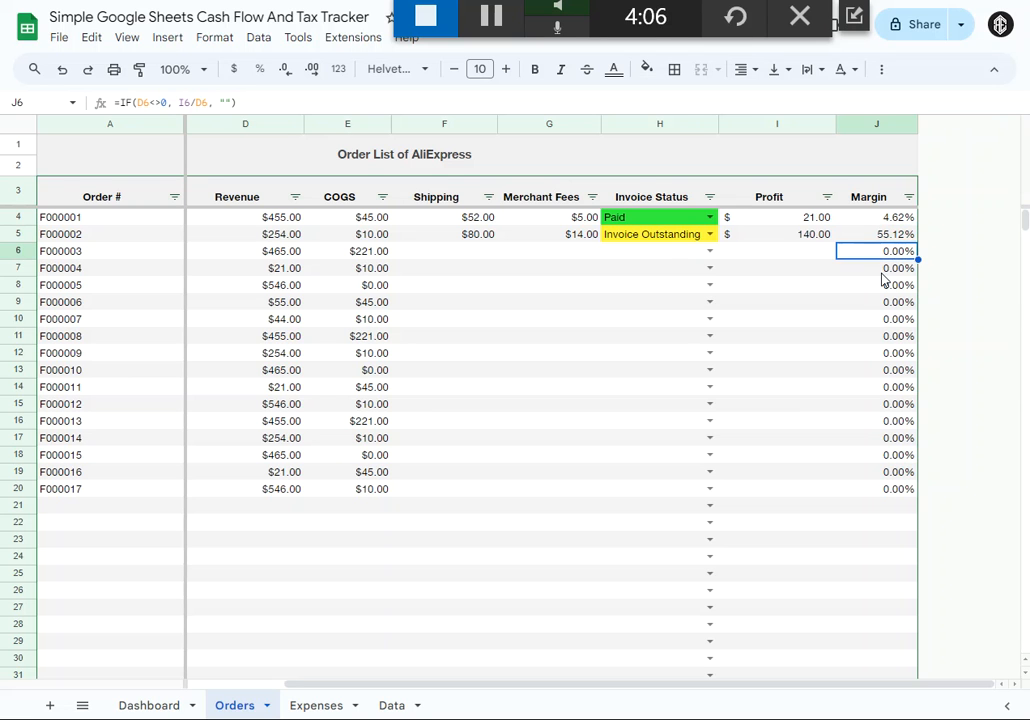
{"action": "key", "text": "Left"}
{"action": "key", "text": "Left"}
{"action": "key", "text": "Left"}
{"action": "key", "text": "Left"}
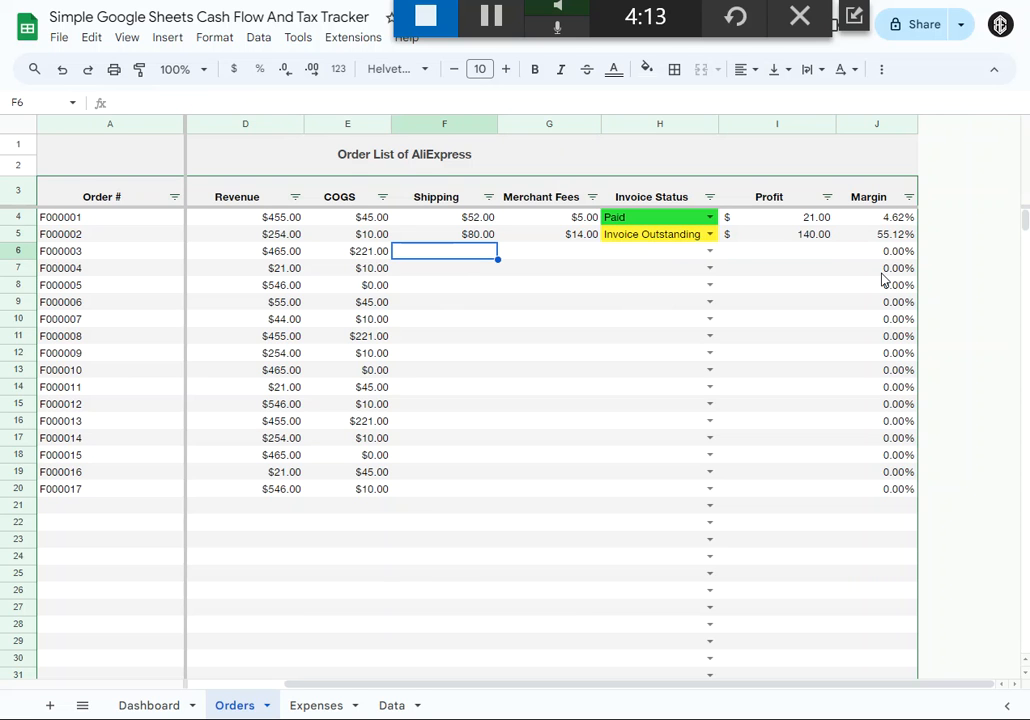
{"action": "key", "text": "Left"}
{"action": "key", "text": "Left"}
{"action": "key", "text": "Right"}
{"action": "key", "text": "Right"}
{"action": "type", "text": "78"}
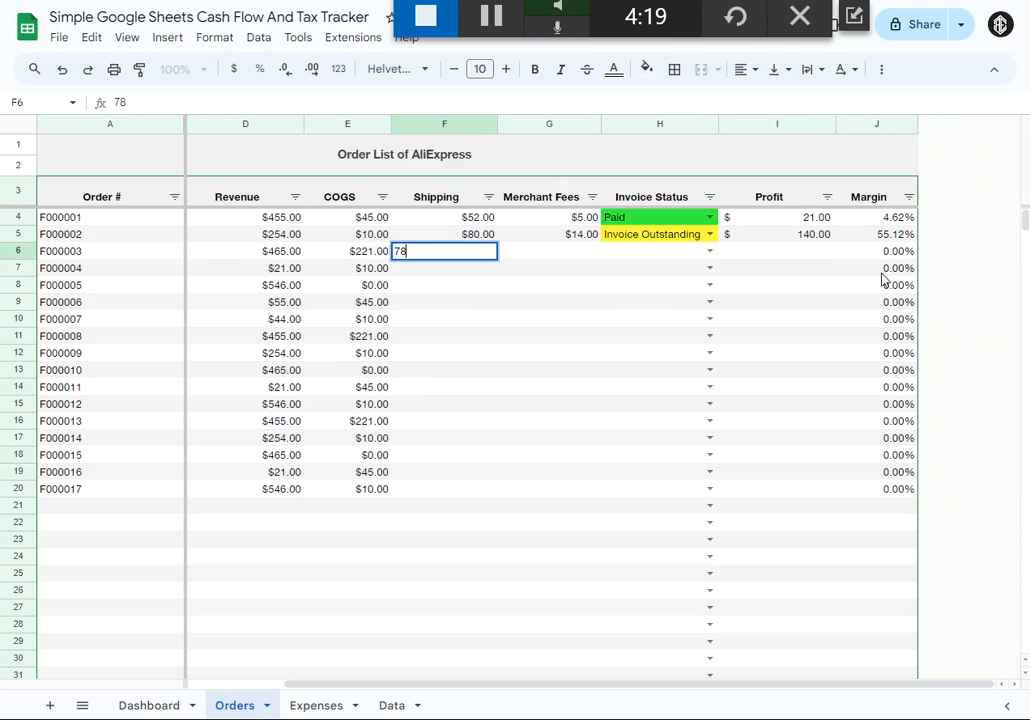
{"action": "key", "text": "Tab"}
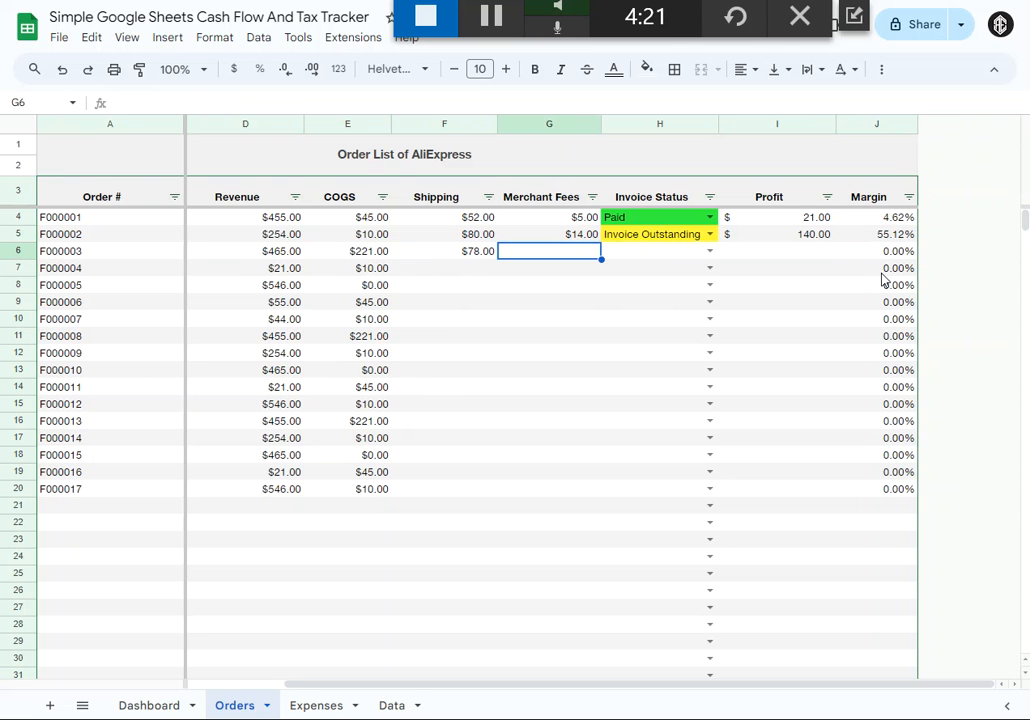
- Enter 47 as the third order's merchant fee in G6 and set its invoice status in H6 to Paid
{"action": "type", "text": "47"}
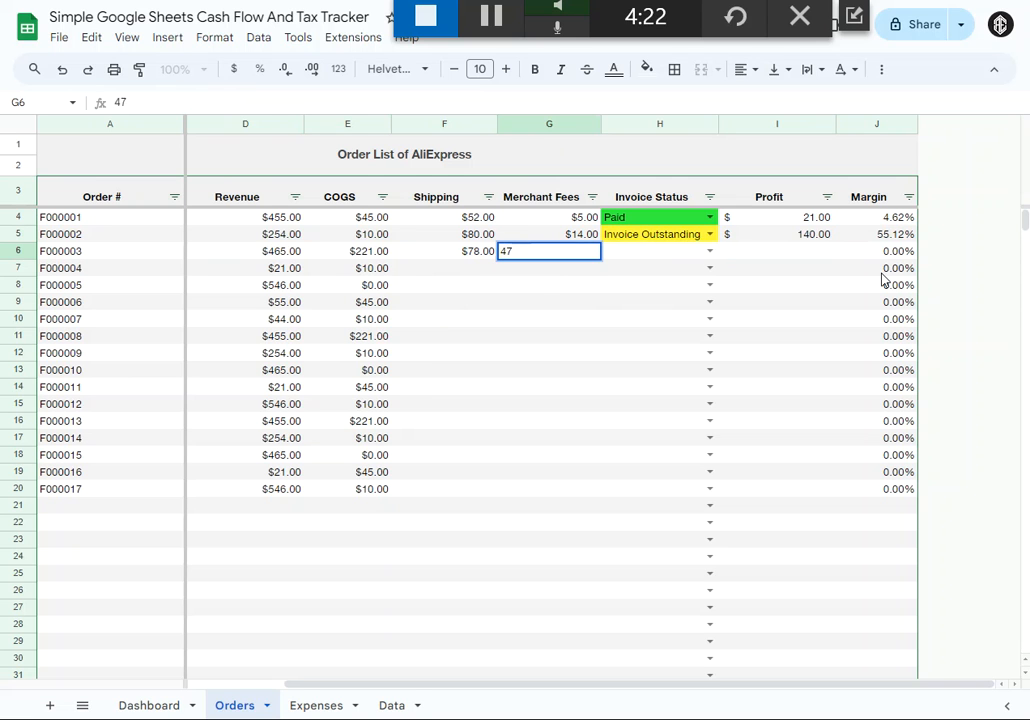
{"action": "key", "text": "Tab"}
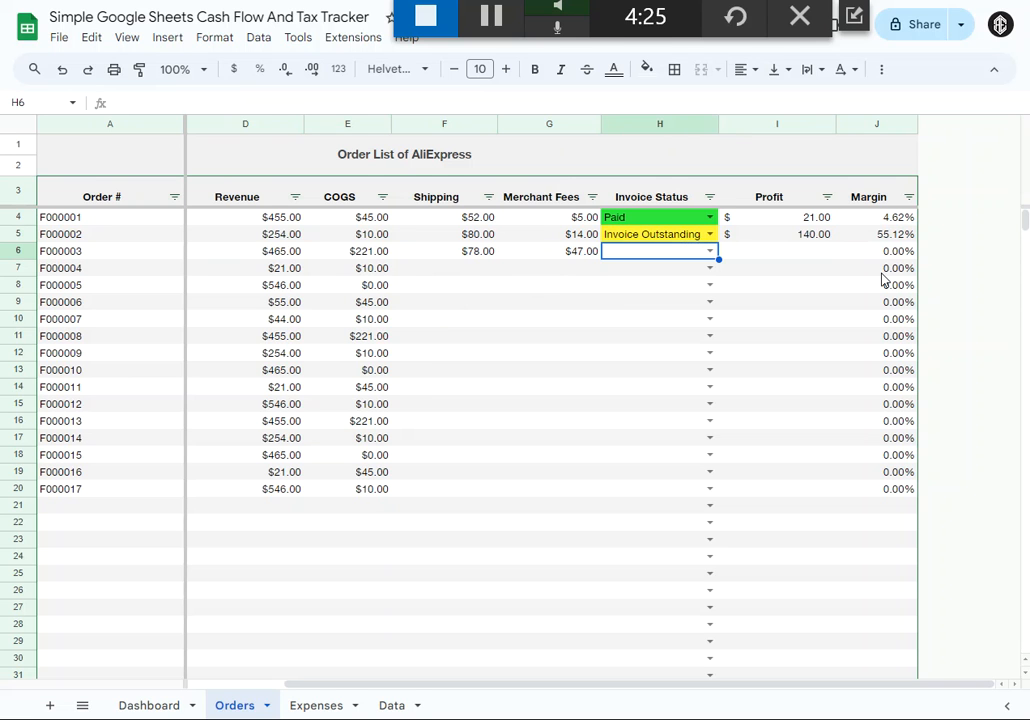
{"action": "left_click", "coordinate": [711, 252]}
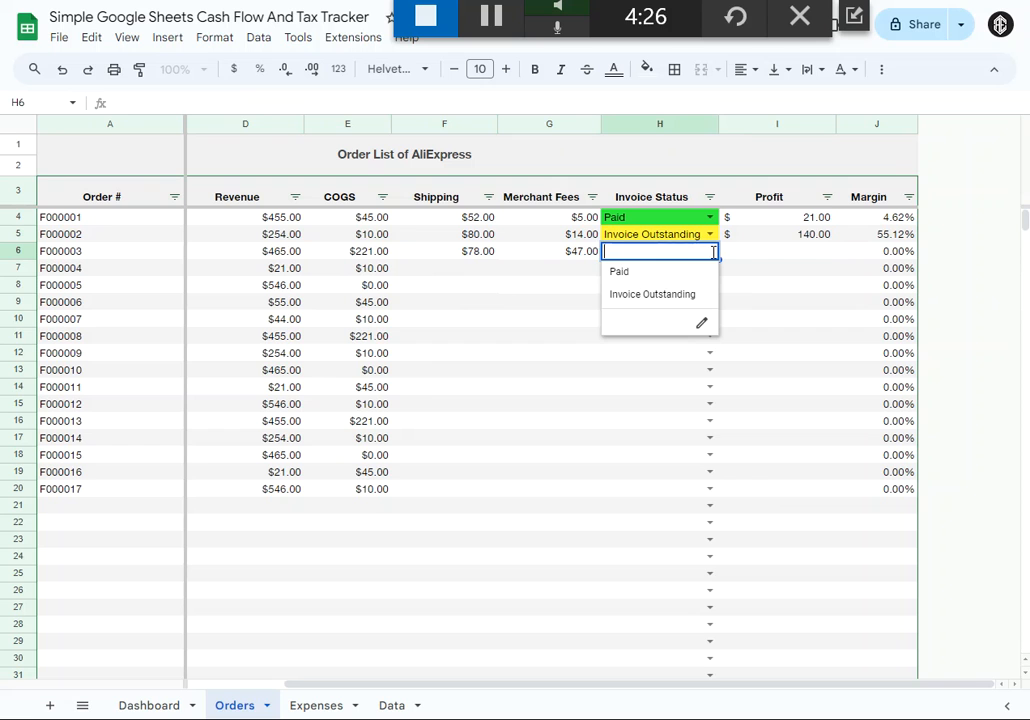
{"action": "left_click", "coordinate": [669, 279]}
- Enter 145 as the third order's profit in I6
{"action": "left_click", "coordinate": [753, 260]}
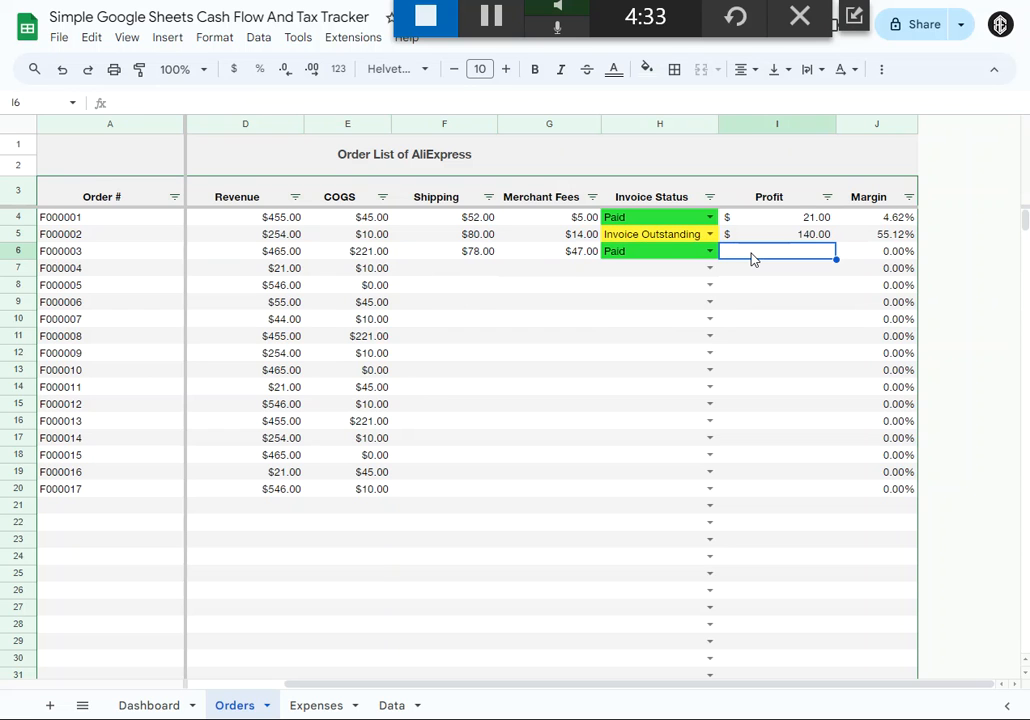
{"action": "type", "text": "487"}
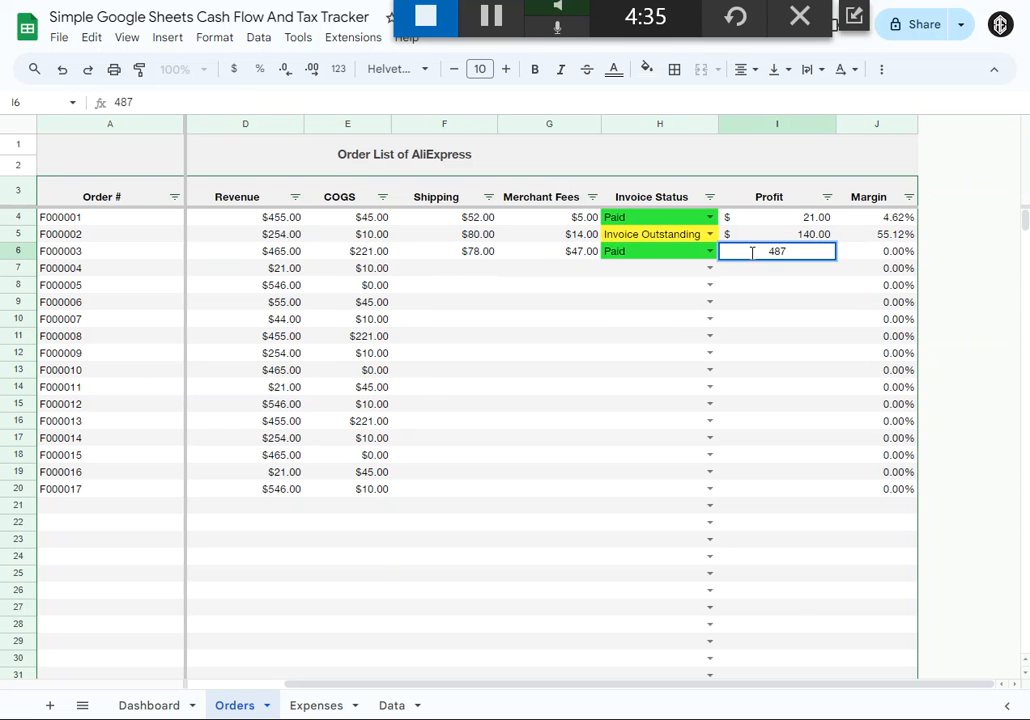
{"action": "key", "text": "BackSpace"}
{"action": "key", "text": "BackSpace"}
{"action": "type", "text": "145"}
{"action": "key", "text": "Return"}
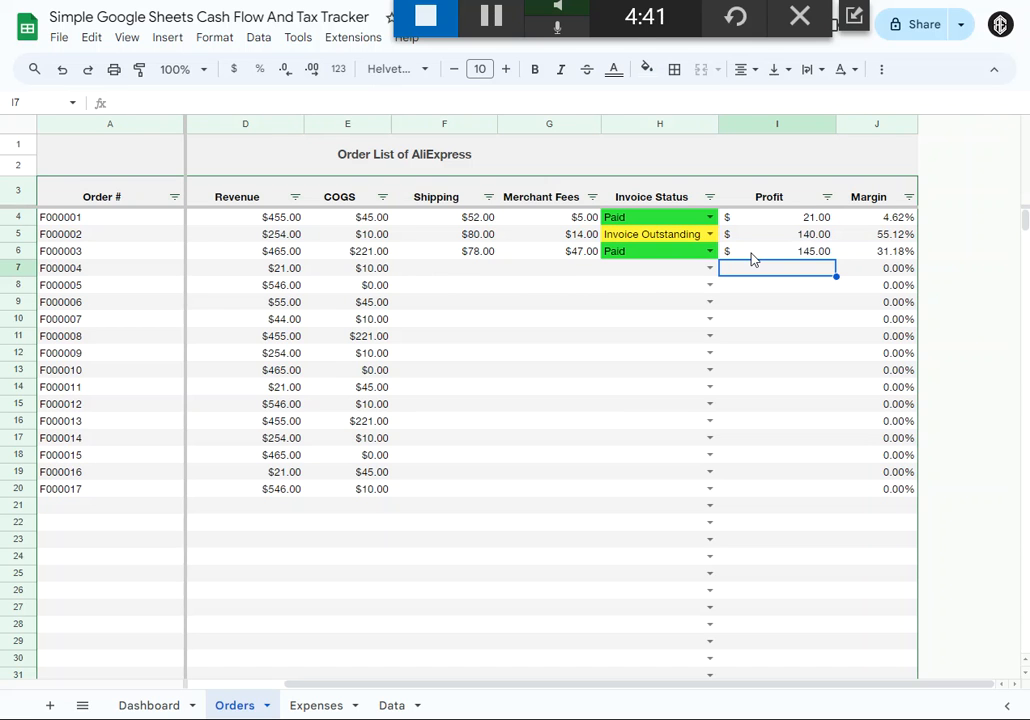
{"action": "left_click", "coordinate": [754, 354]}
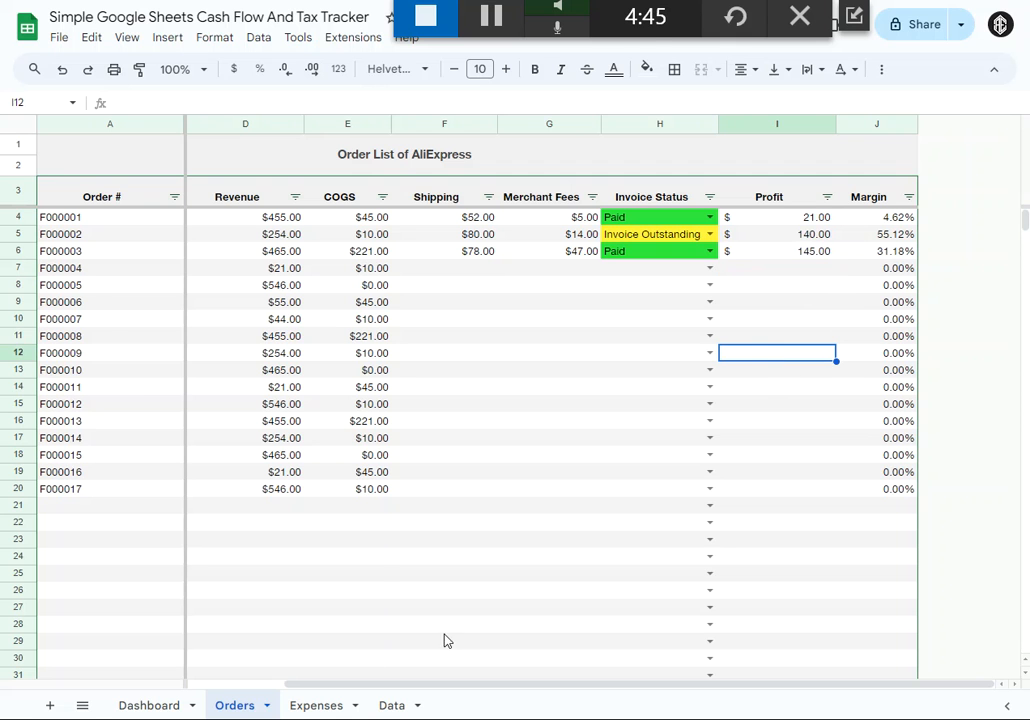
- Look over the Expenses and Orders sheets and examine the Dashboard's income totals and cost categories
{"action": "left_click", "coordinate": [314, 706]}
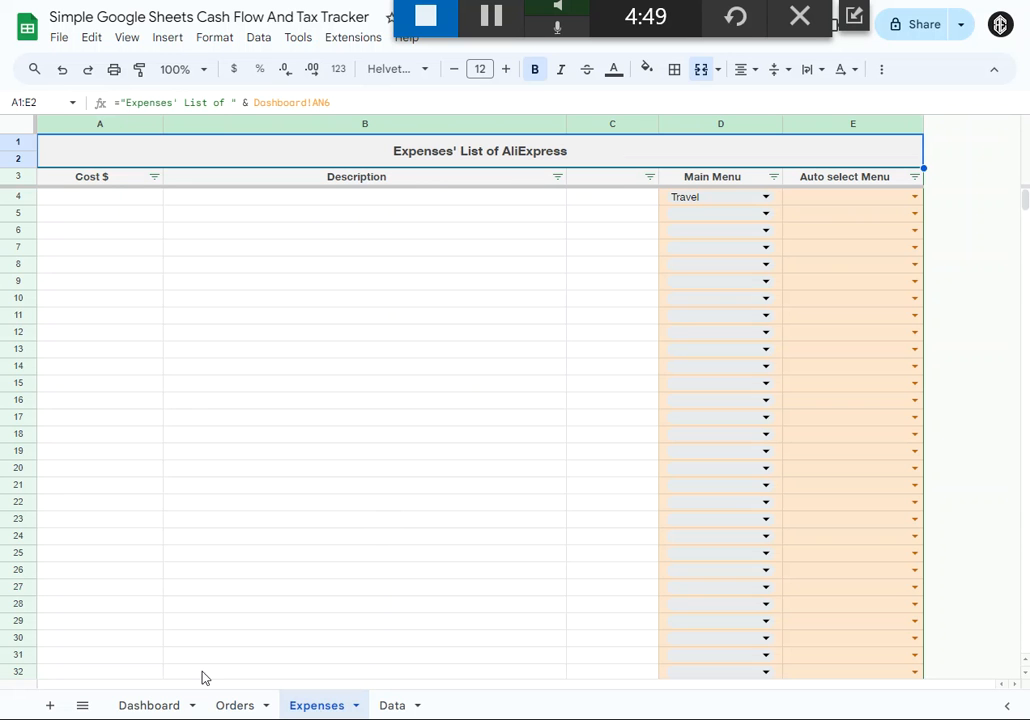
{"action": "left_click", "coordinate": [235, 706]}
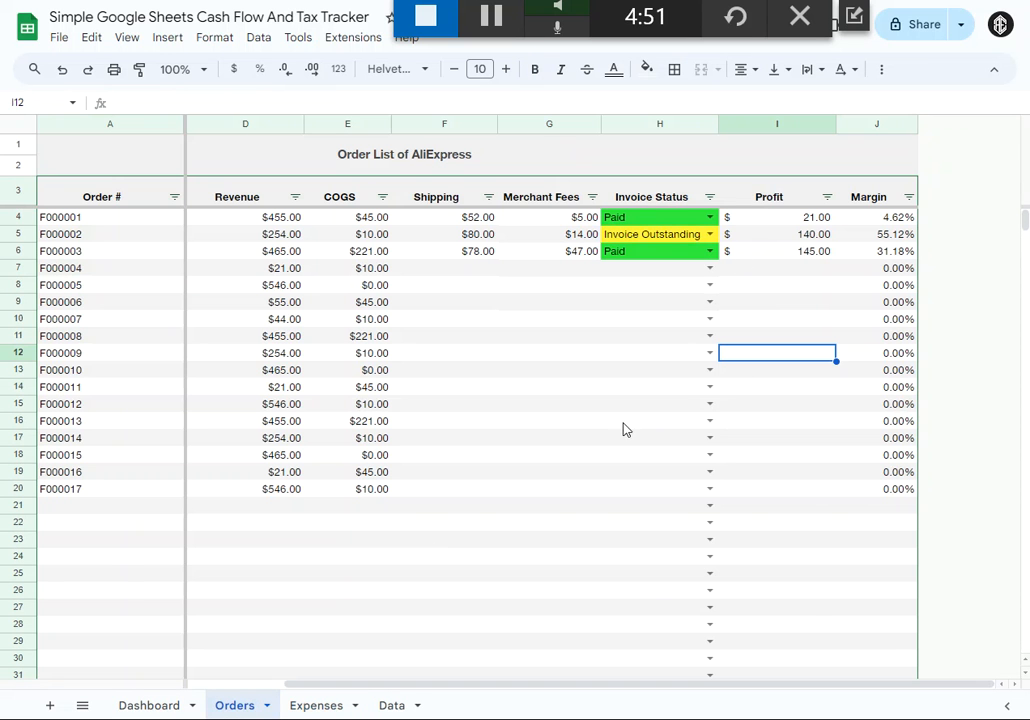
{"action": "left_click", "coordinate": [150, 706]}
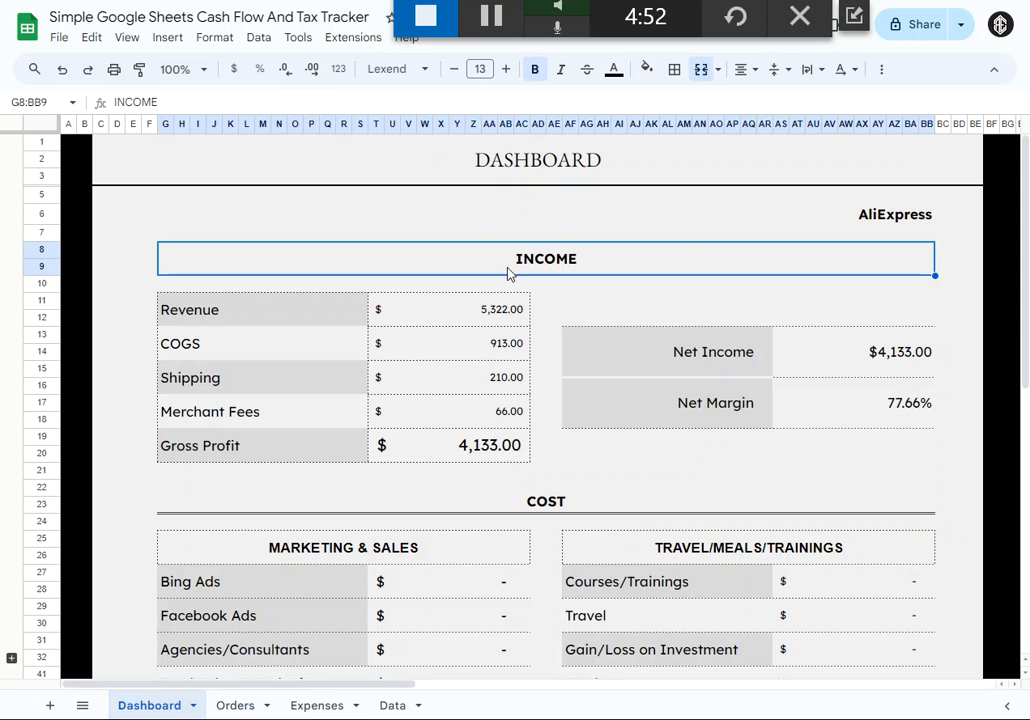
{"action": "scroll", "coordinate": [552, 460], "scroll_direction": "down", "scroll_amount": 5}
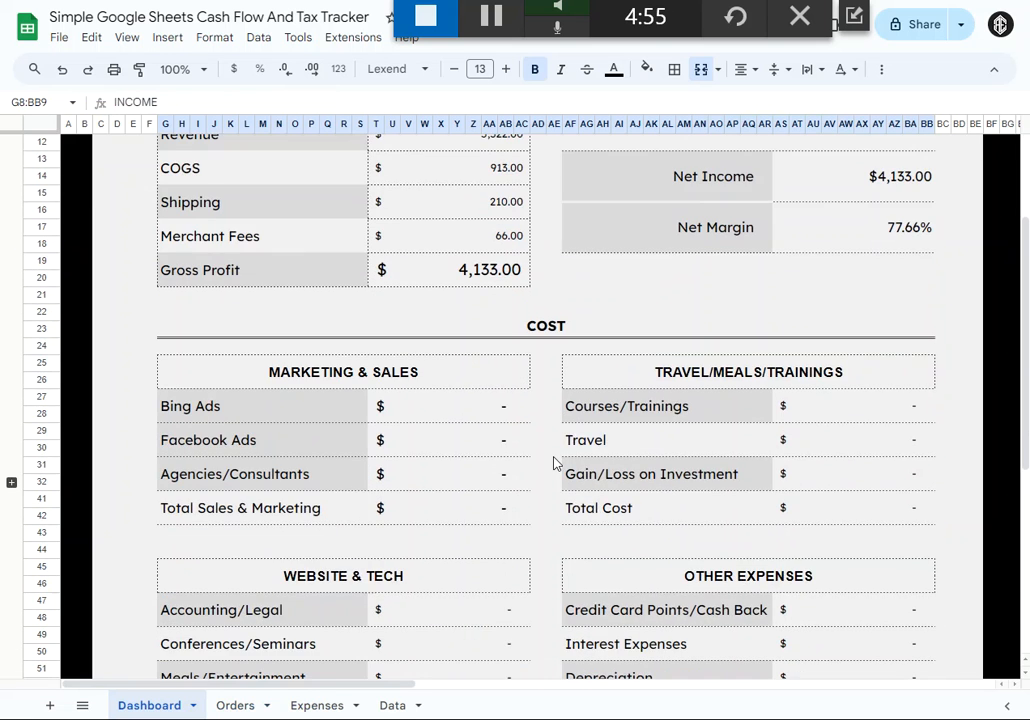
{"action": "scroll", "coordinate": [552, 460], "scroll_direction": "up", "scroll_amount": 4}
{"action": "scroll", "coordinate": [552, 460], "scroll_direction": "down", "scroll_amount": 4}
{"action": "scroll", "coordinate": [555, 463], "scroll_direction": "down", "scroll_amount": 2}
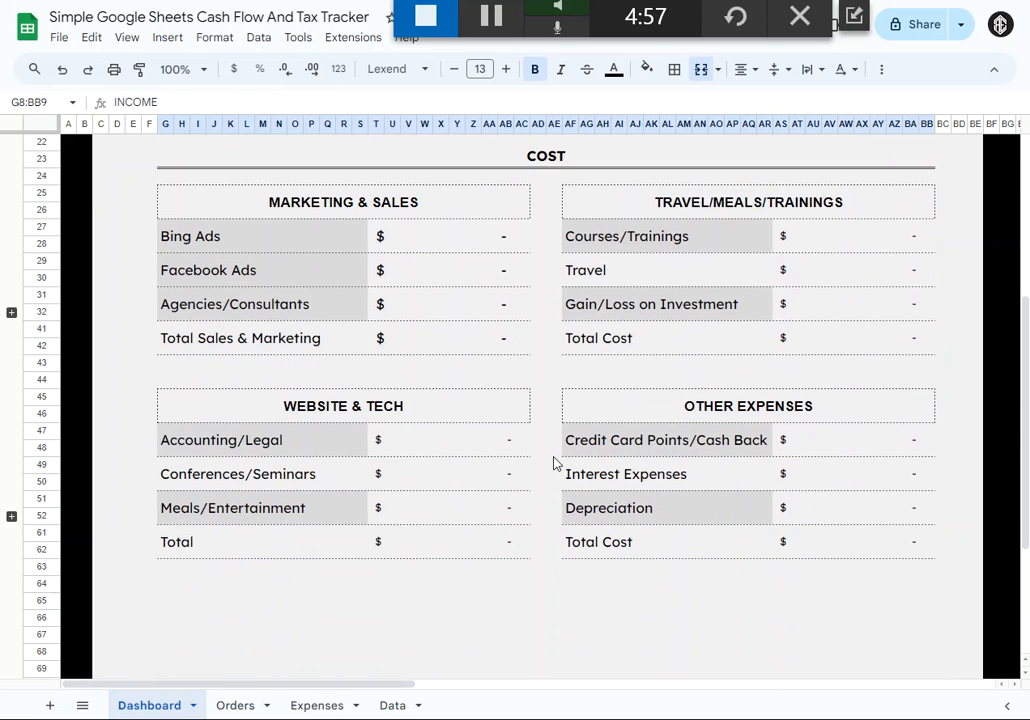
{"action": "scroll", "coordinate": [285, 440], "scroll_direction": "up", "scroll_amount": 5}
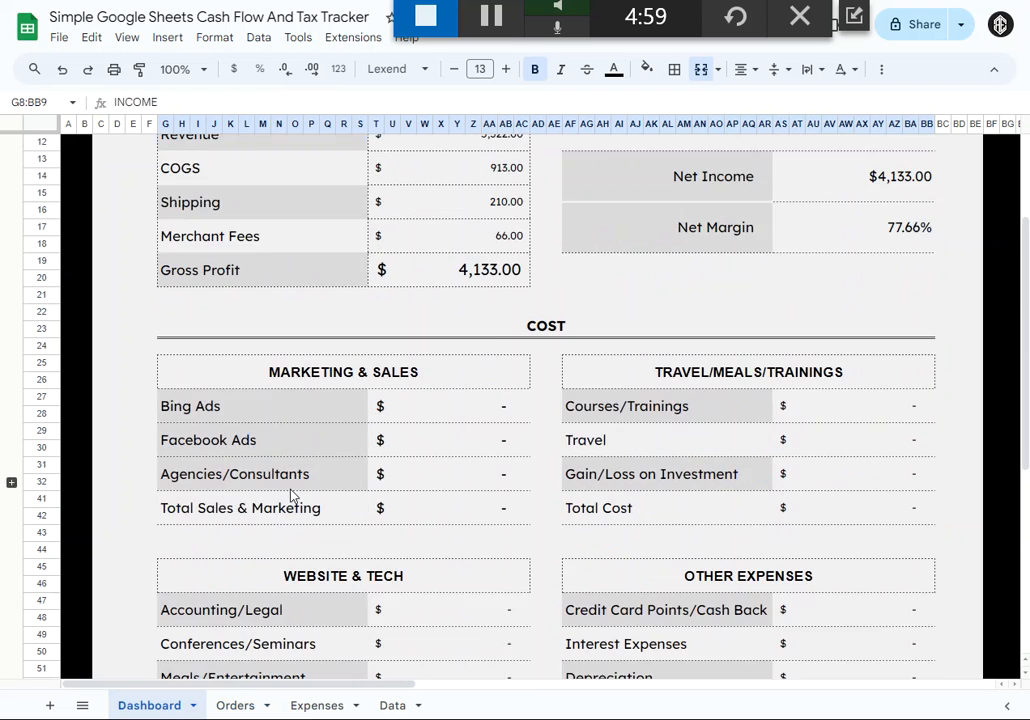
- Compare the Expenses sheet's columns with the Dashboard's COST section and select the COST heading
{"action": "left_click", "coordinate": [318, 705]}
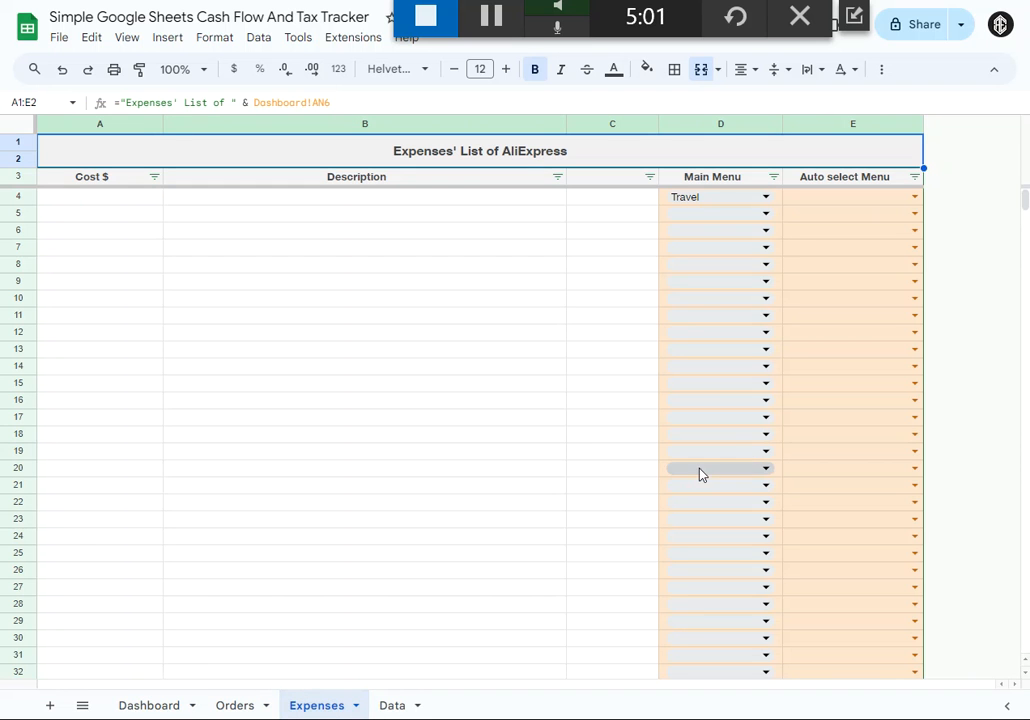
{"action": "left_click", "coordinate": [135, 705]}
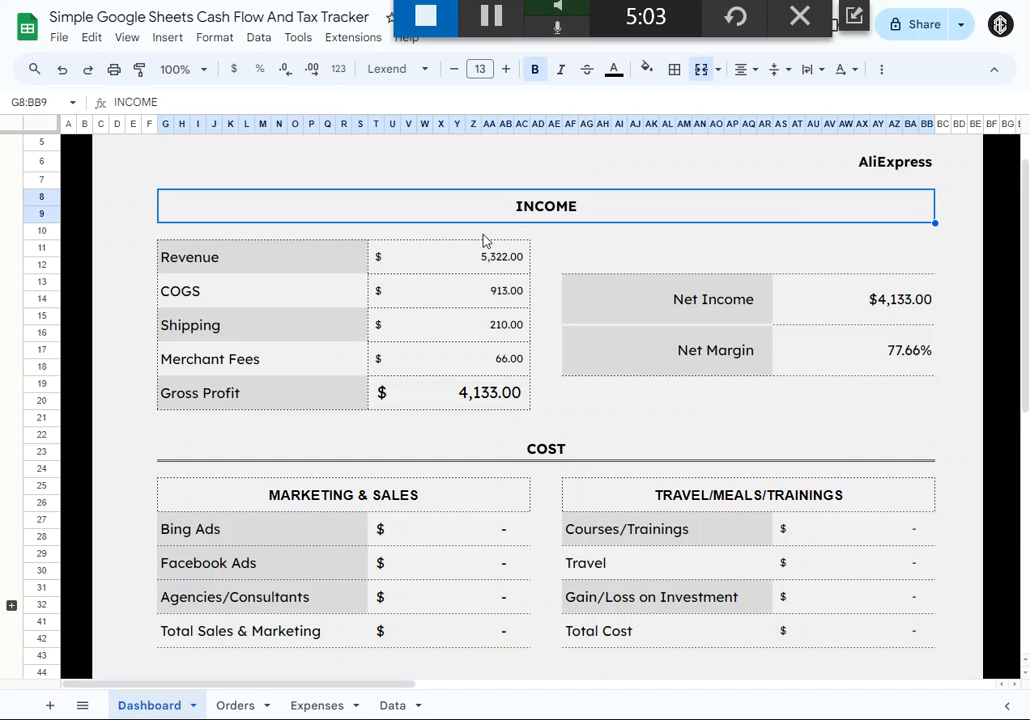
{"action": "scroll", "coordinate": [359, 448], "scroll_direction": "down", "scroll_amount": 2}
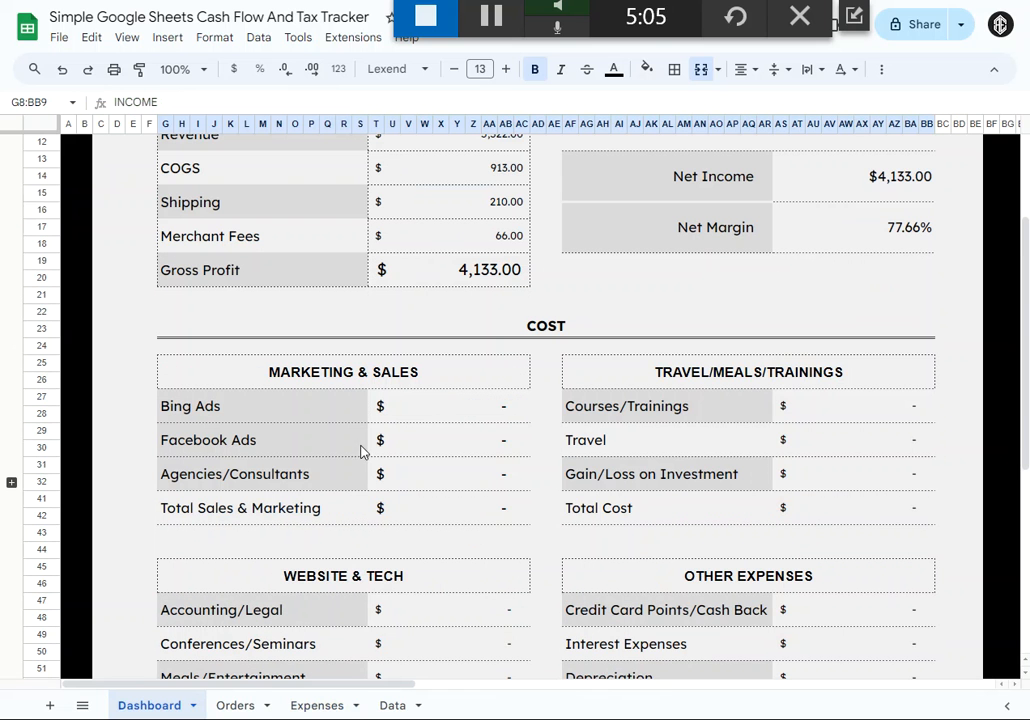
{"action": "left_click", "coordinate": [535, 327]}
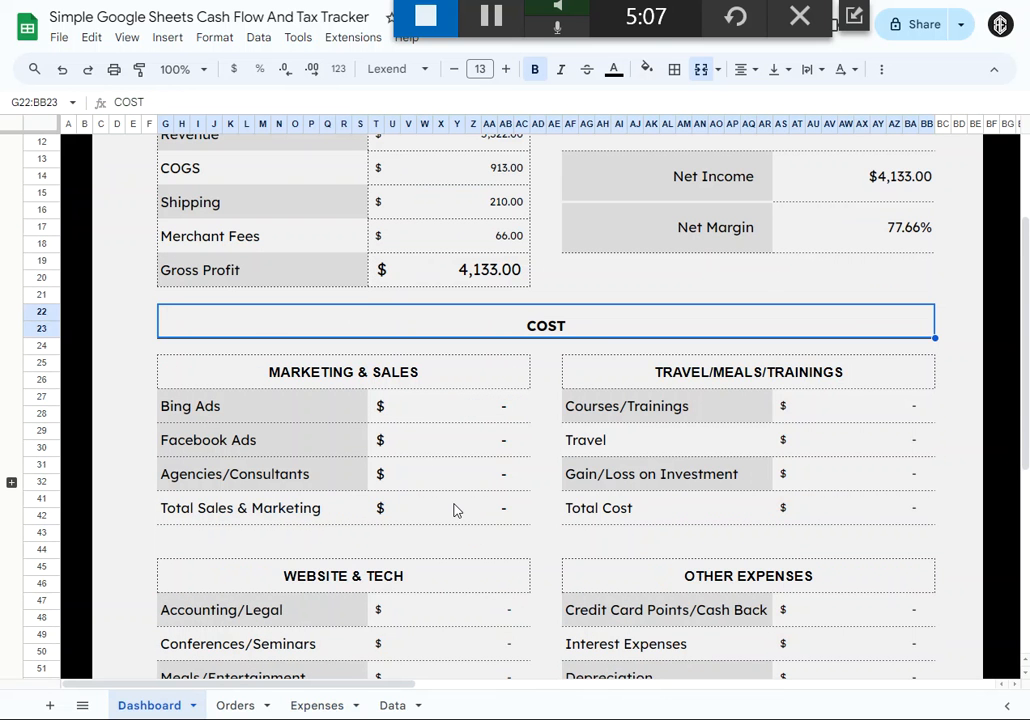
- Examine the Dashboard's income section, including shipping, COGS, revenue, net income and net margin, and compare it with the Orders sheet
{"action": "scroll", "coordinate": [453, 508], "scroll_direction": "up", "scroll_amount": 3}
{"action": "left_click", "coordinate": [395, 271]}
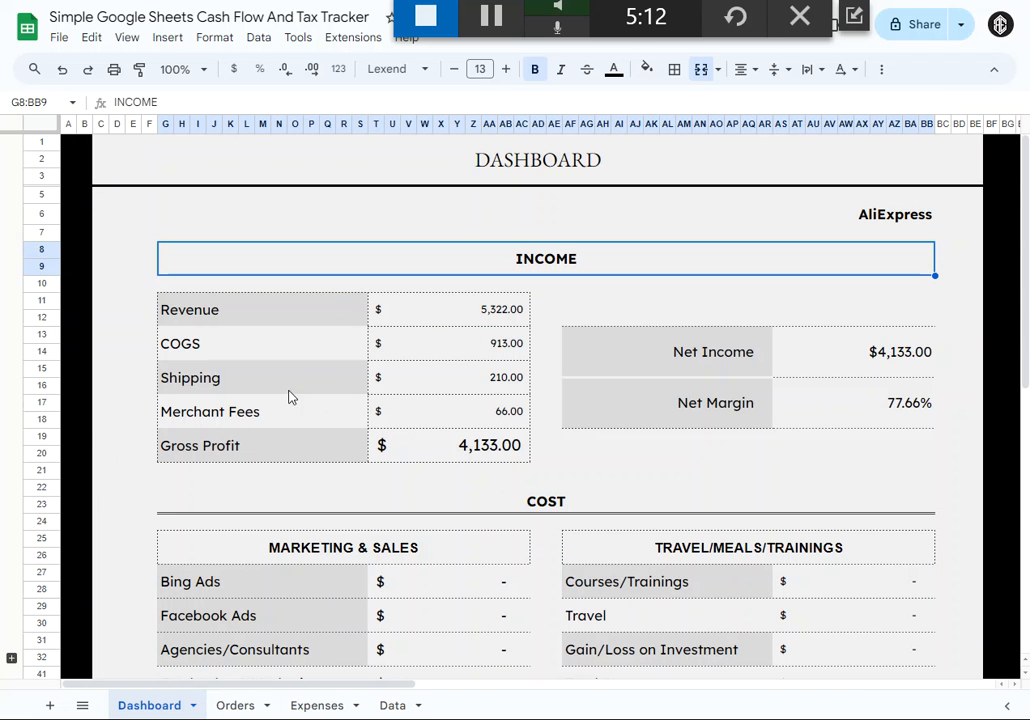
{"action": "left_click", "coordinate": [256, 378]}
{"action": "left_click", "coordinate": [446, 373]}
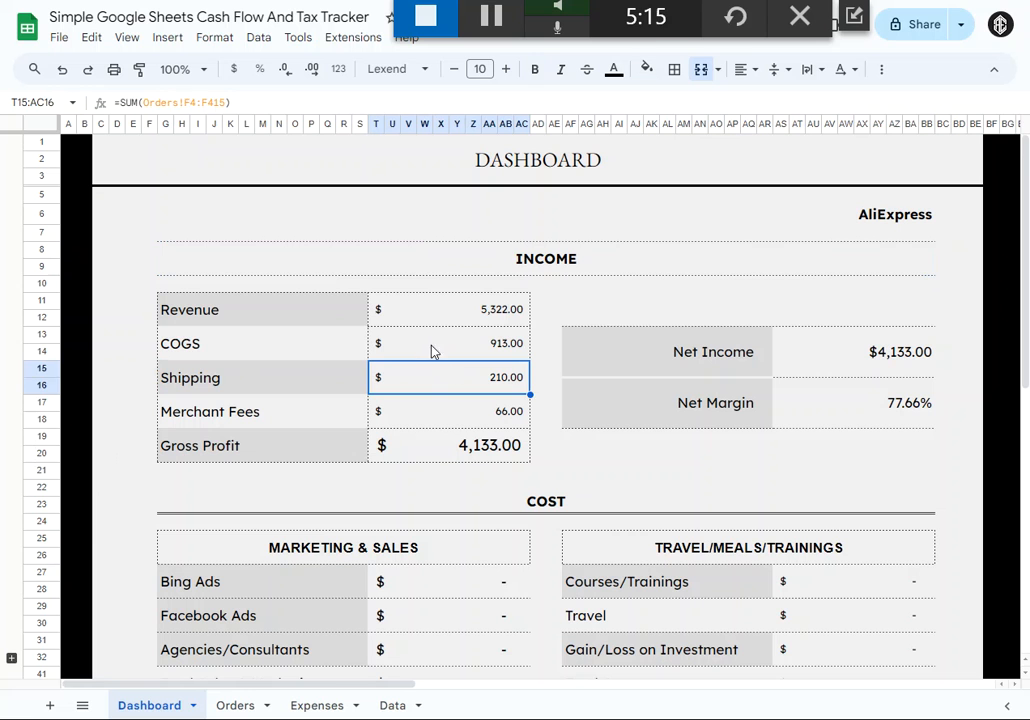
{"action": "left_click", "coordinate": [393, 358]}
{"action": "left_click", "coordinate": [272, 358]}
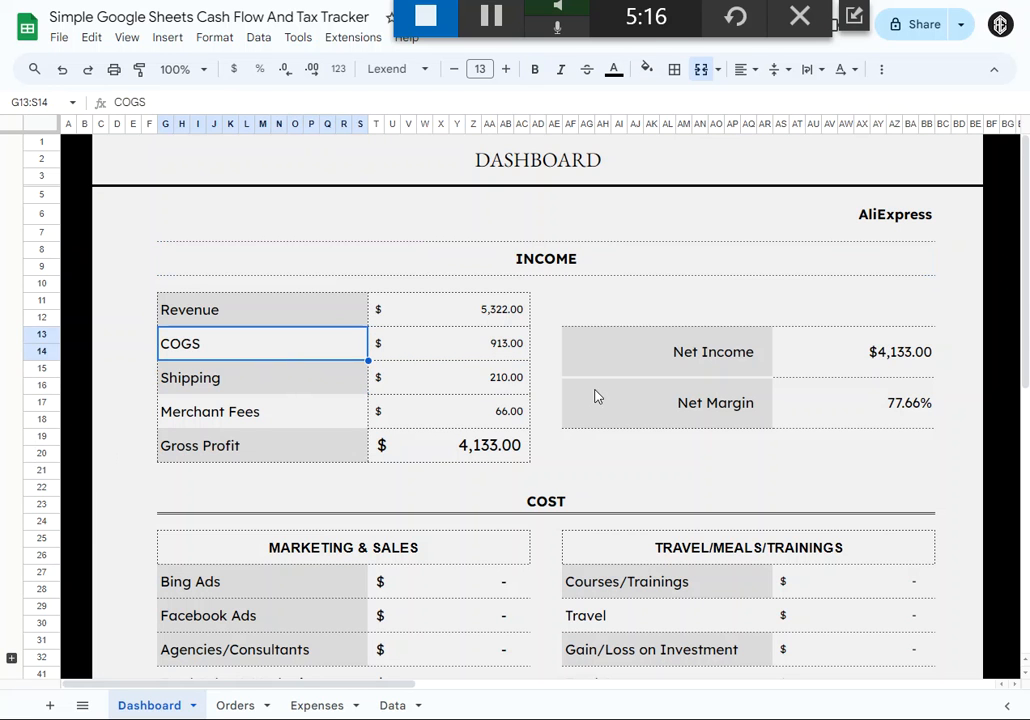
{"action": "left_click", "coordinate": [478, 310]}
{"action": "left_click", "coordinate": [872, 350]}
{"action": "left_click", "coordinate": [878, 404]}
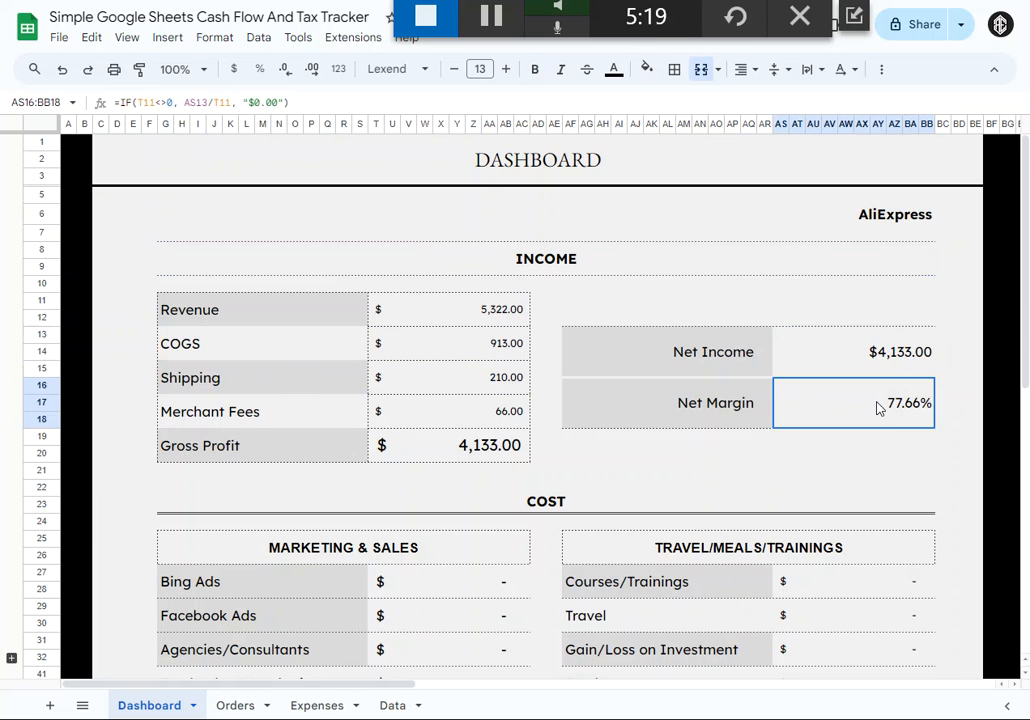
{"action": "left_click", "coordinate": [238, 705]}
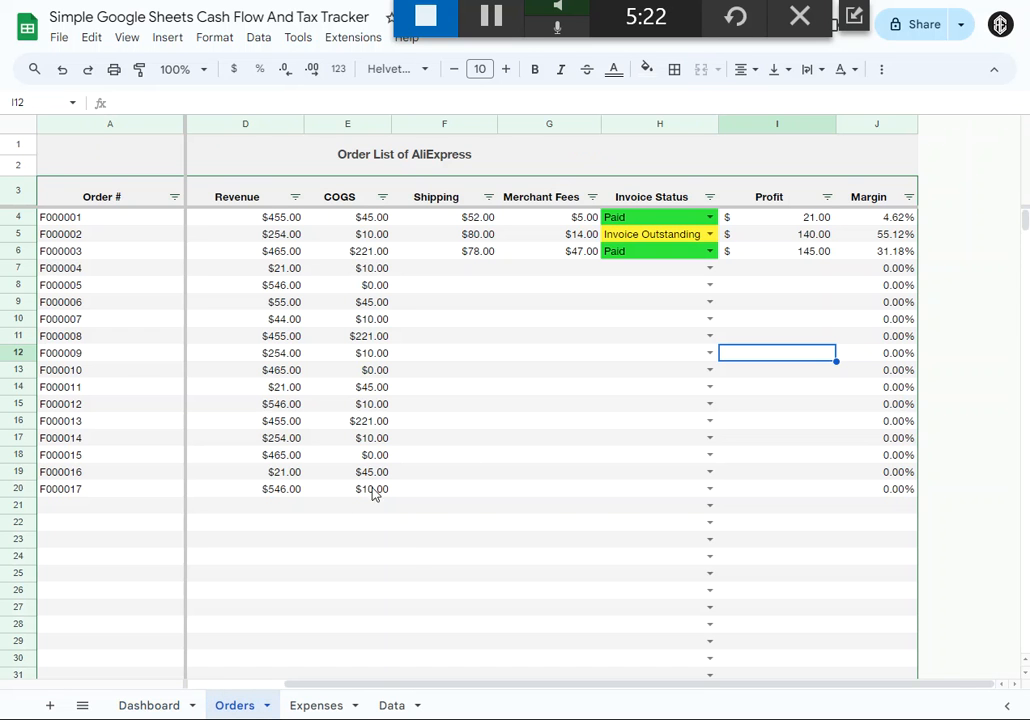
- On the Expenses sheet, enter the first expense with the description Office decoration in B4 and a cost of 1500 in A4
{"action": "left_click", "coordinate": [314, 706]}
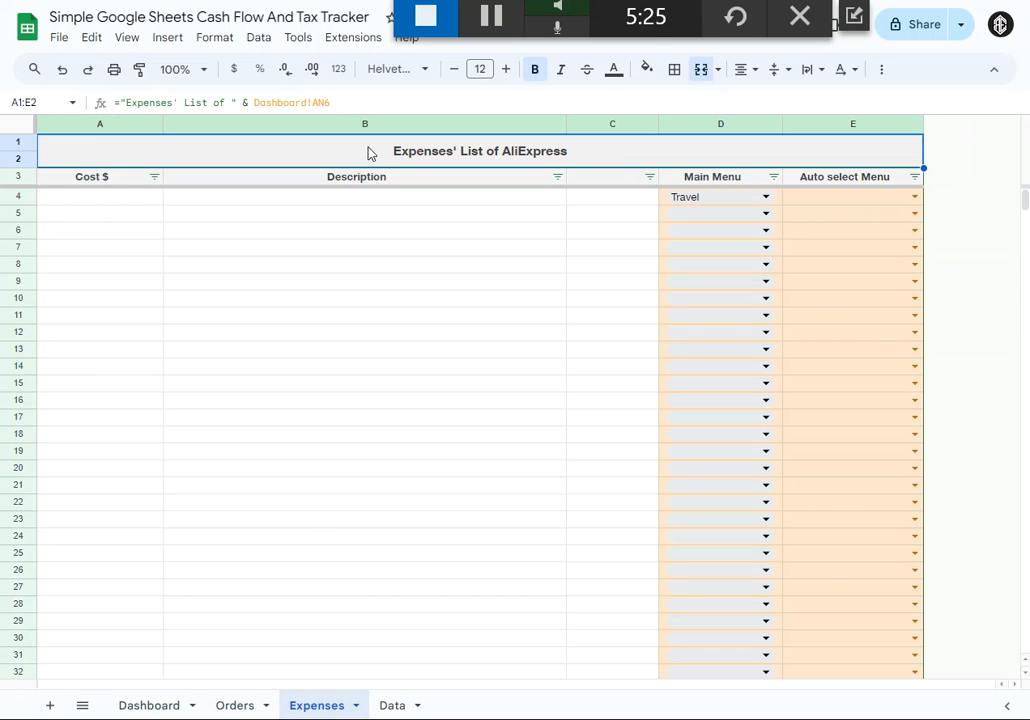
{"action": "left_click", "coordinate": [111, 207]}
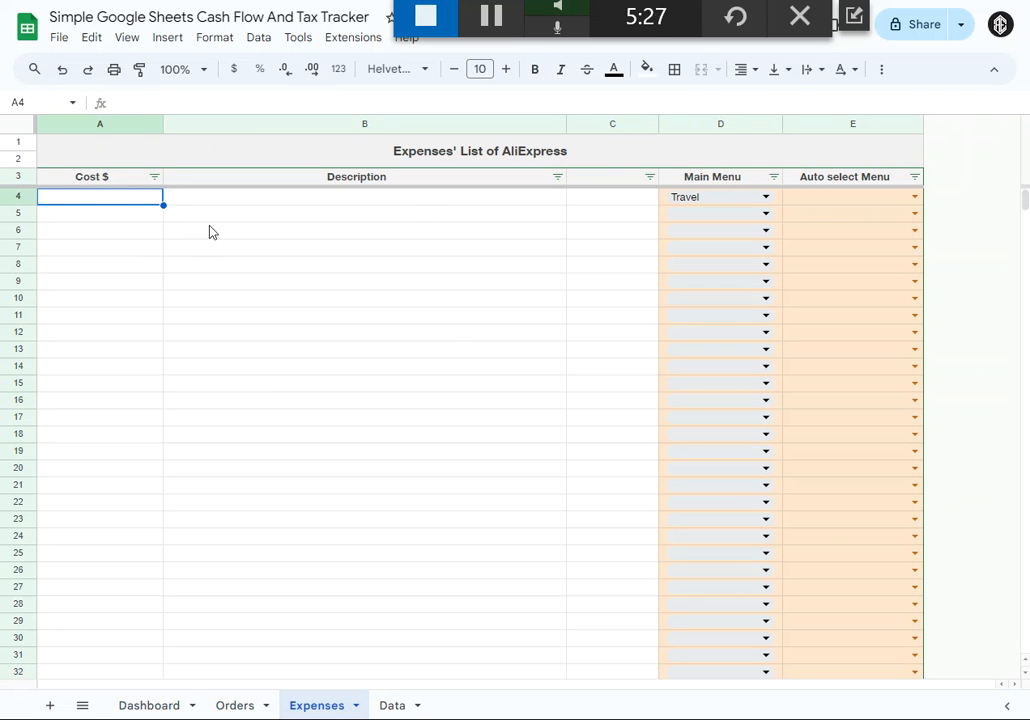
{"action": "left_click", "coordinate": [229, 200]}
{"action": "type", "text": "C"}
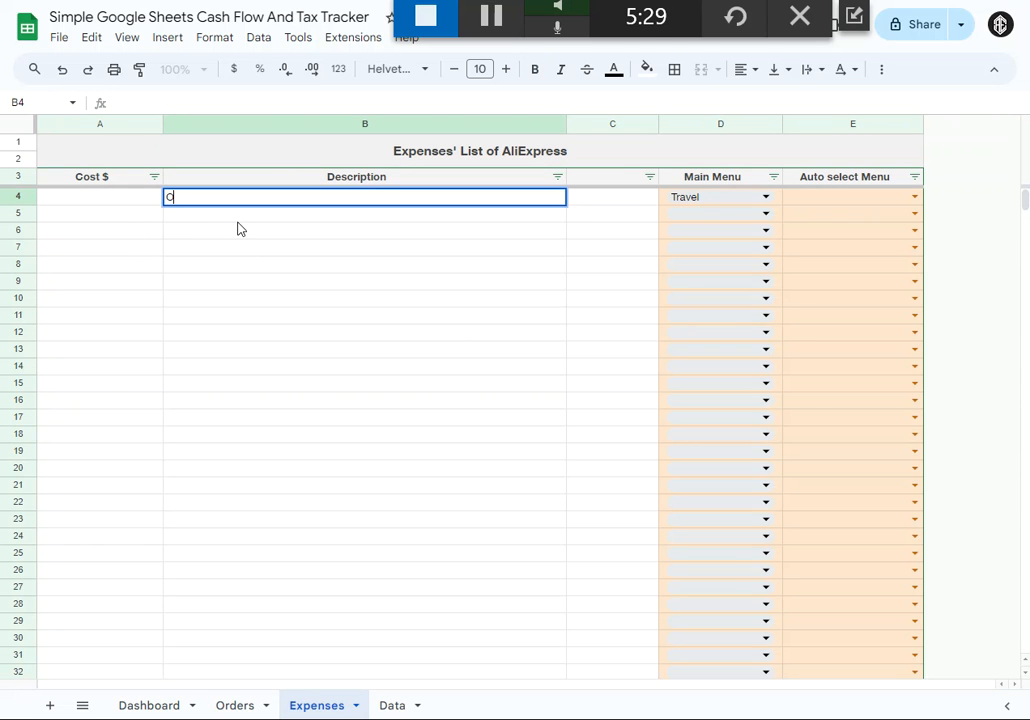
{"action": "type", "text": "fff"}
{"action": "key", "text": "BackSpace"}
{"action": "type", "text": "ice decoration"}
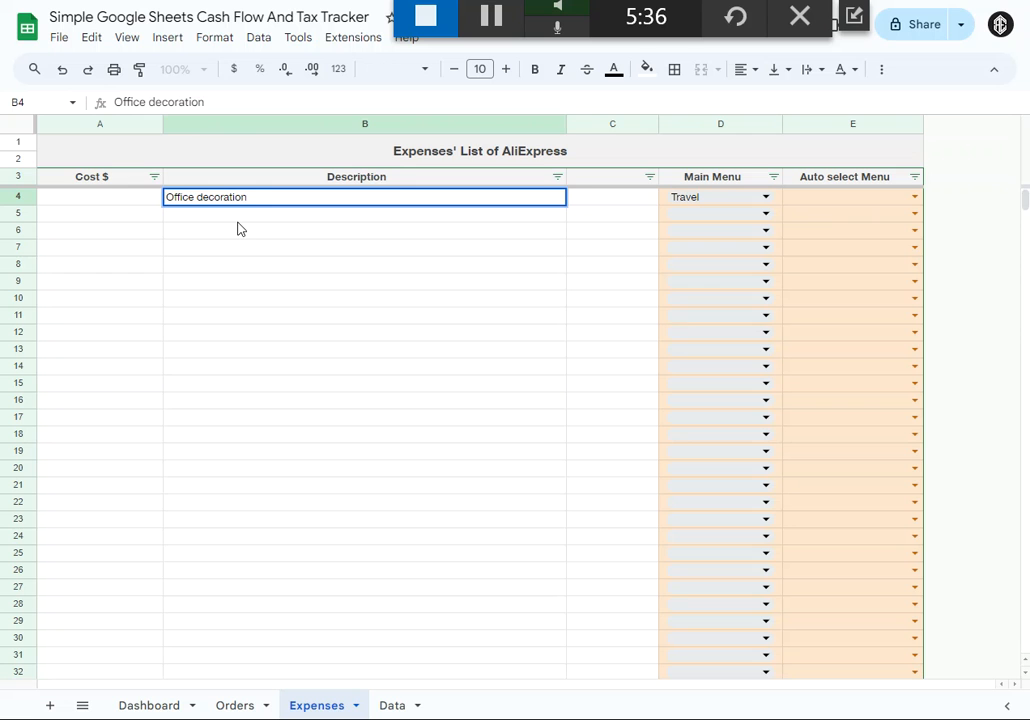
{"action": "key", "text": "Left"}
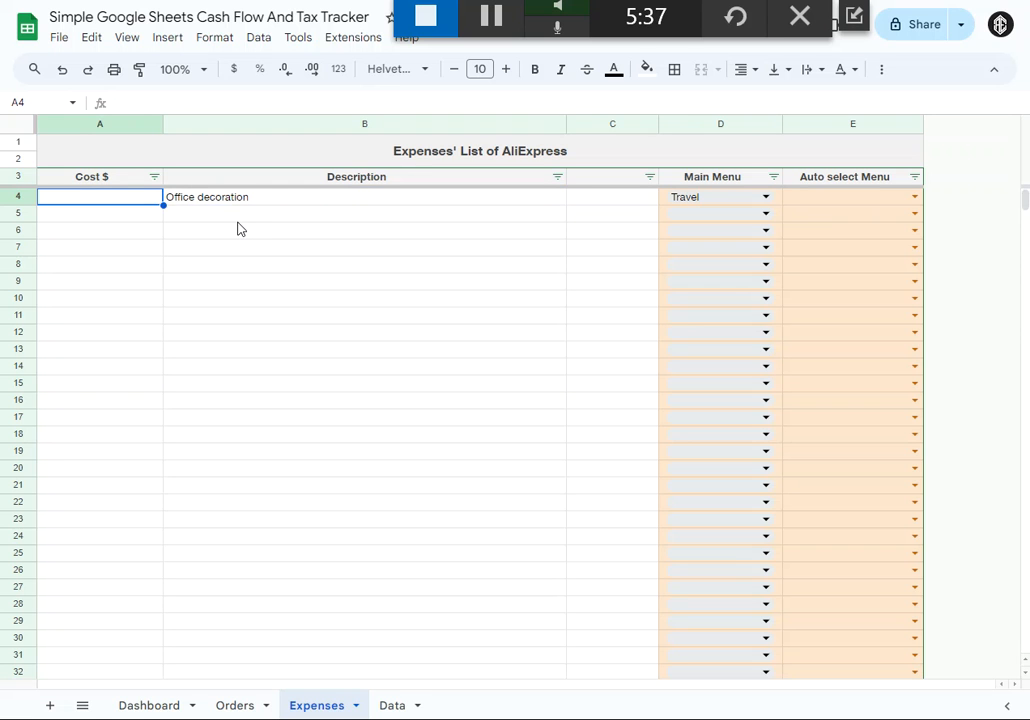
{"action": "type", "text": "1500"}
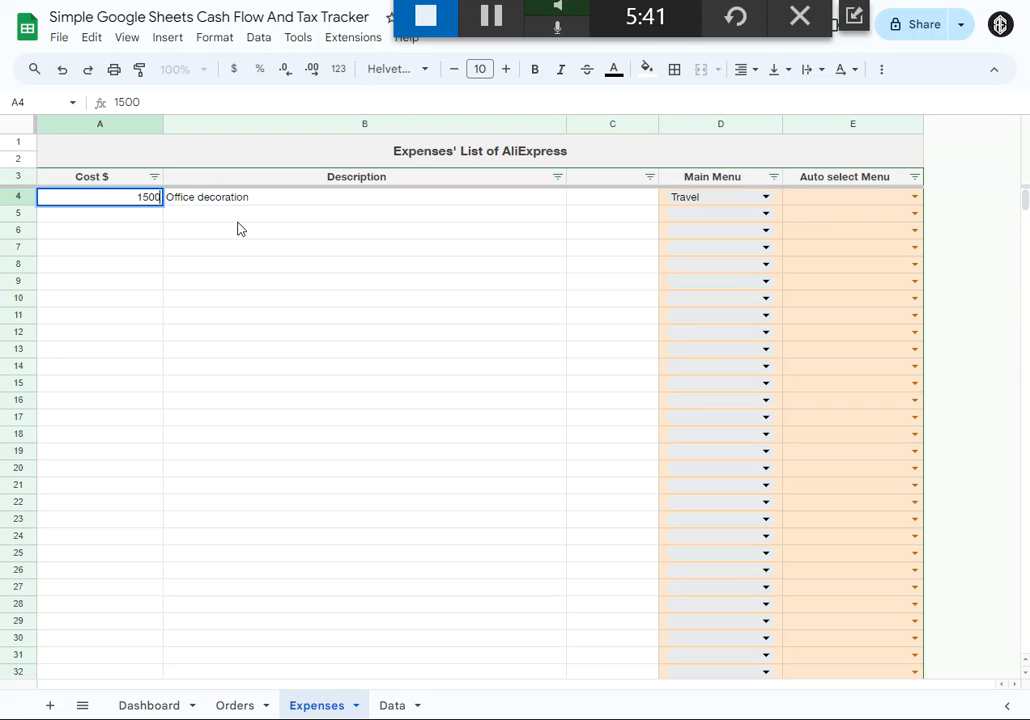
- Categorize the Office decoration expense as Other in D4 with Example #1 as its subcategory in E4
{"action": "key", "text": "Right"}
{"action": "key", "text": "Right"}
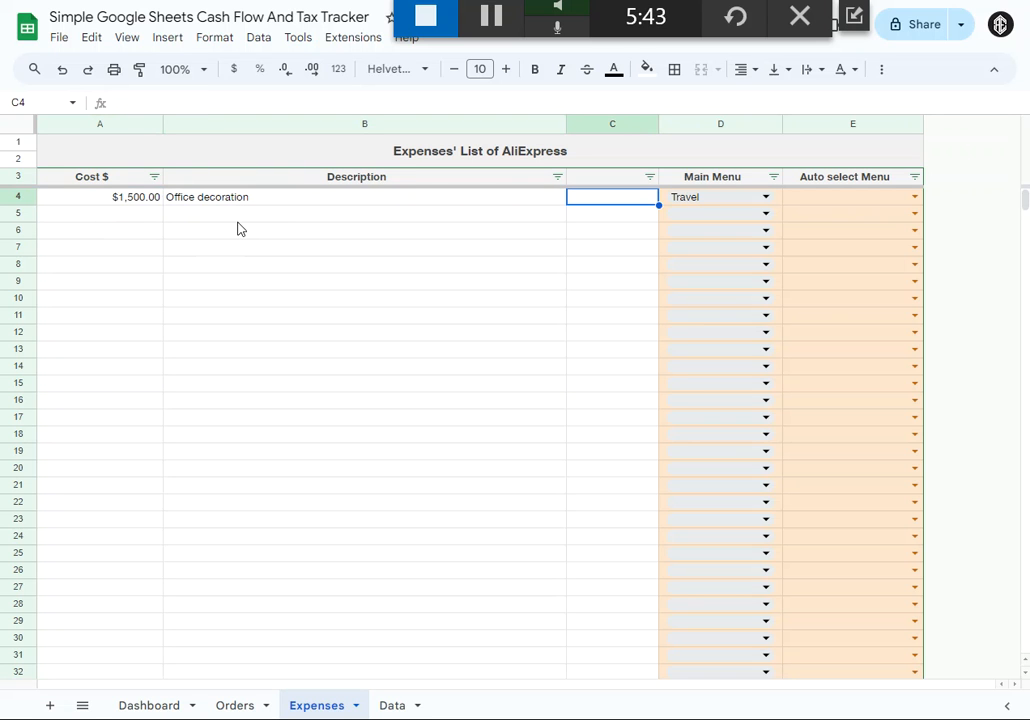
{"action": "key", "text": "Right"}
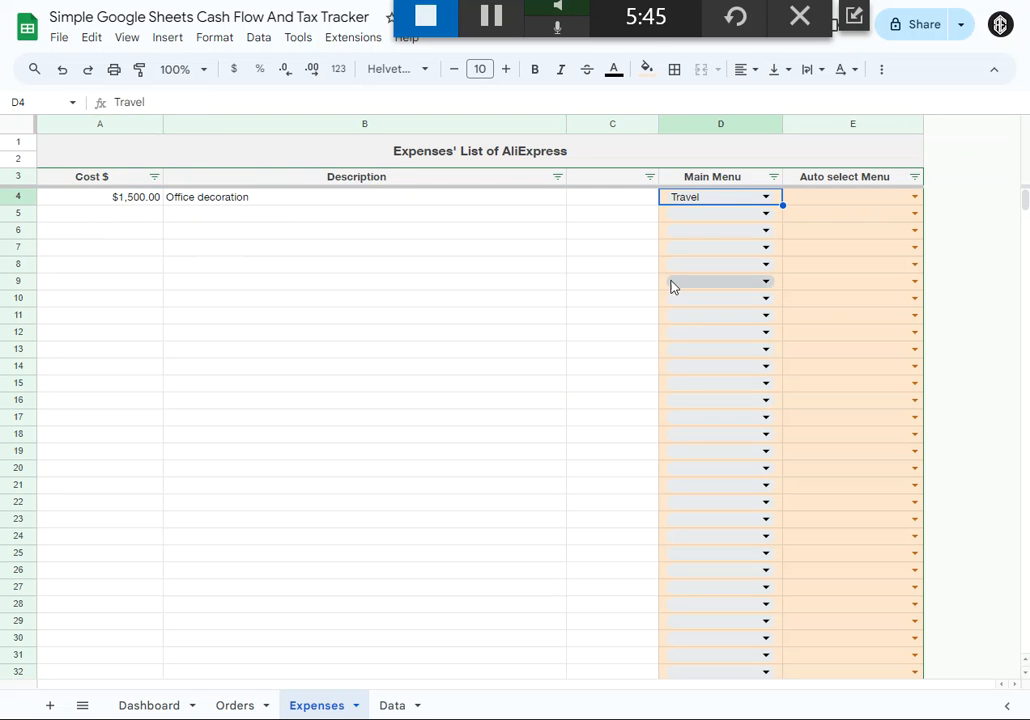
{"action": "double_click", "coordinate": [770, 194]}
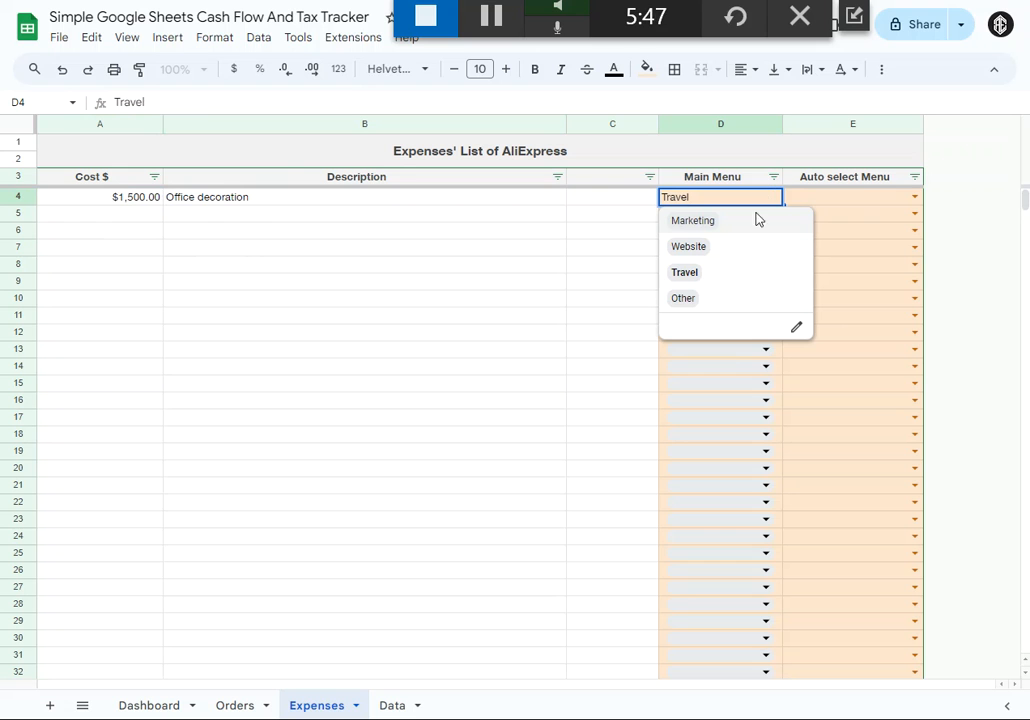
{"action": "left_click", "coordinate": [701, 300]}
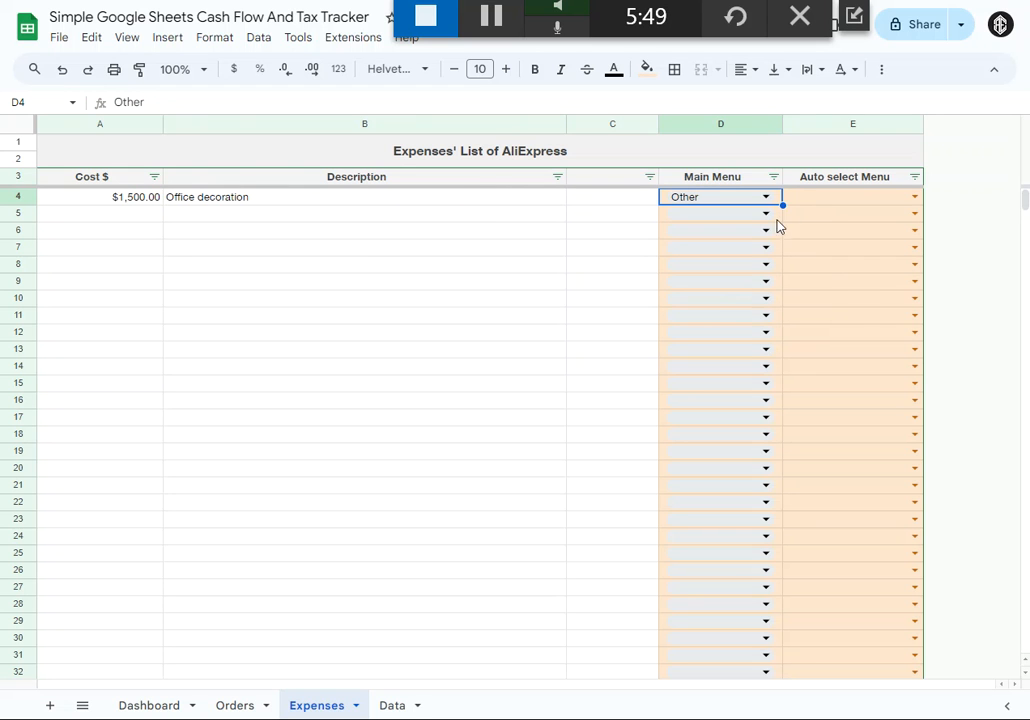
{"action": "left_click", "coordinate": [866, 204]}
{"action": "left_click", "coordinate": [916, 198]}
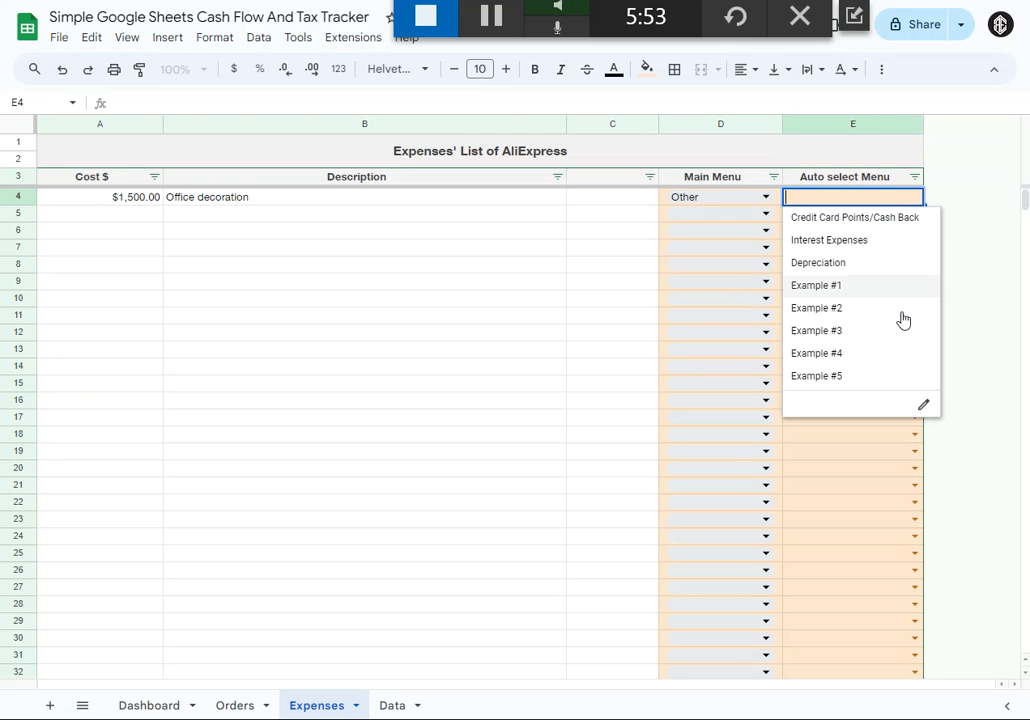
{"action": "left_click", "coordinate": [831, 289]}
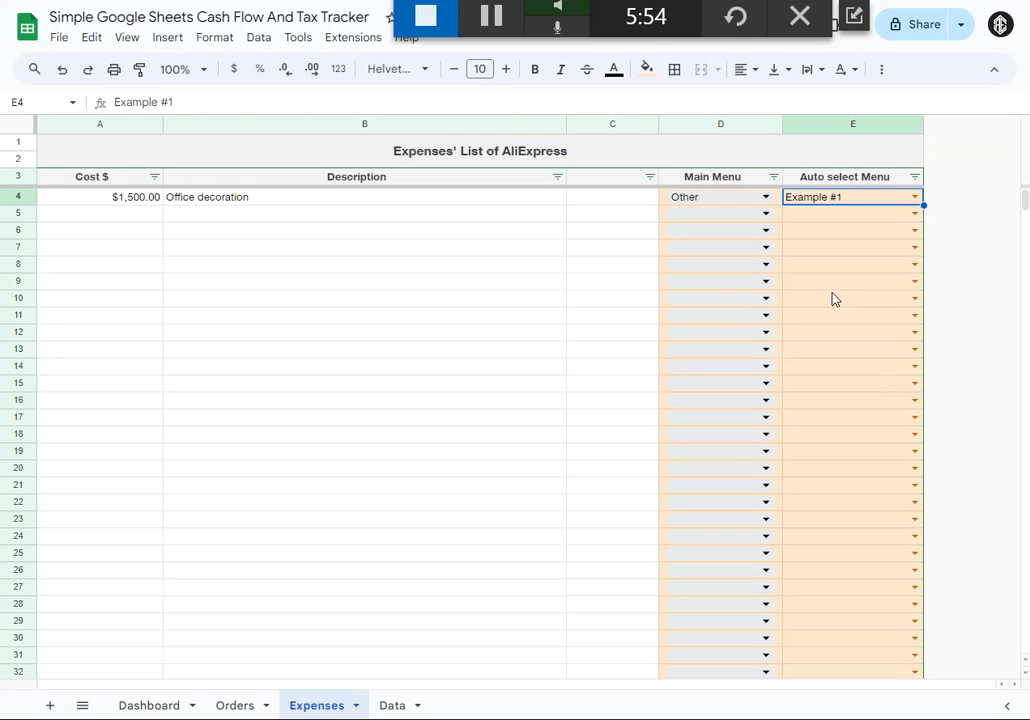
- Enter the second expense in row 5 with a cost of 2000 and the description Social Media Marketing
{"action": "left_click", "coordinate": [126, 221]}
{"action": "type", "text": "2000"}
{"action": "key", "text": "Tab"}
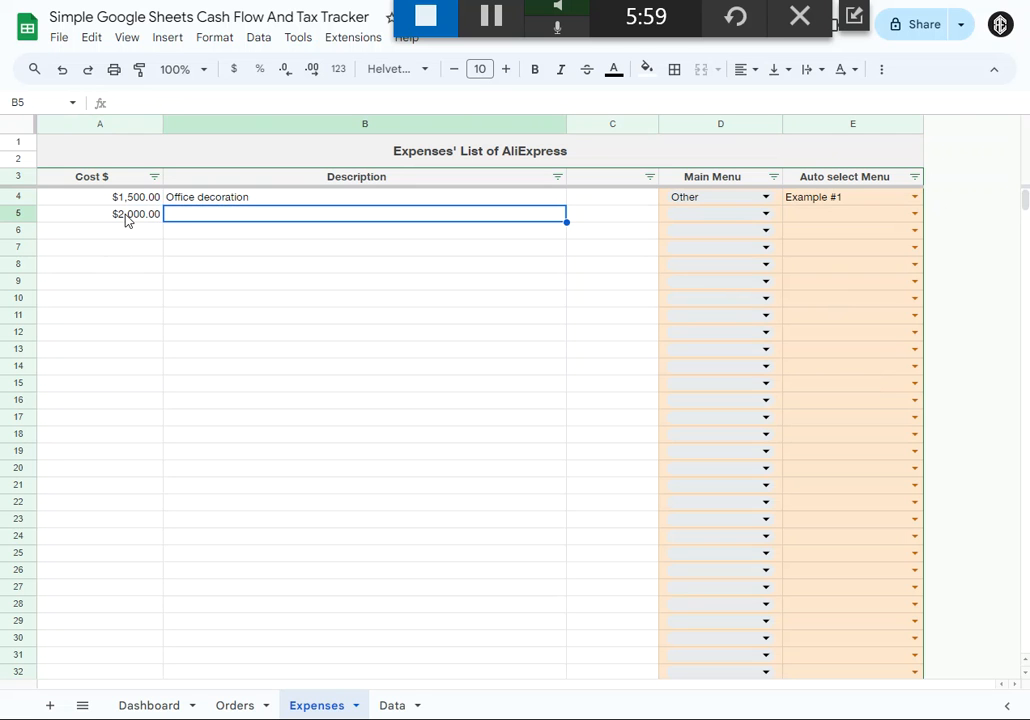
{"action": "type", "text": "Socia"}
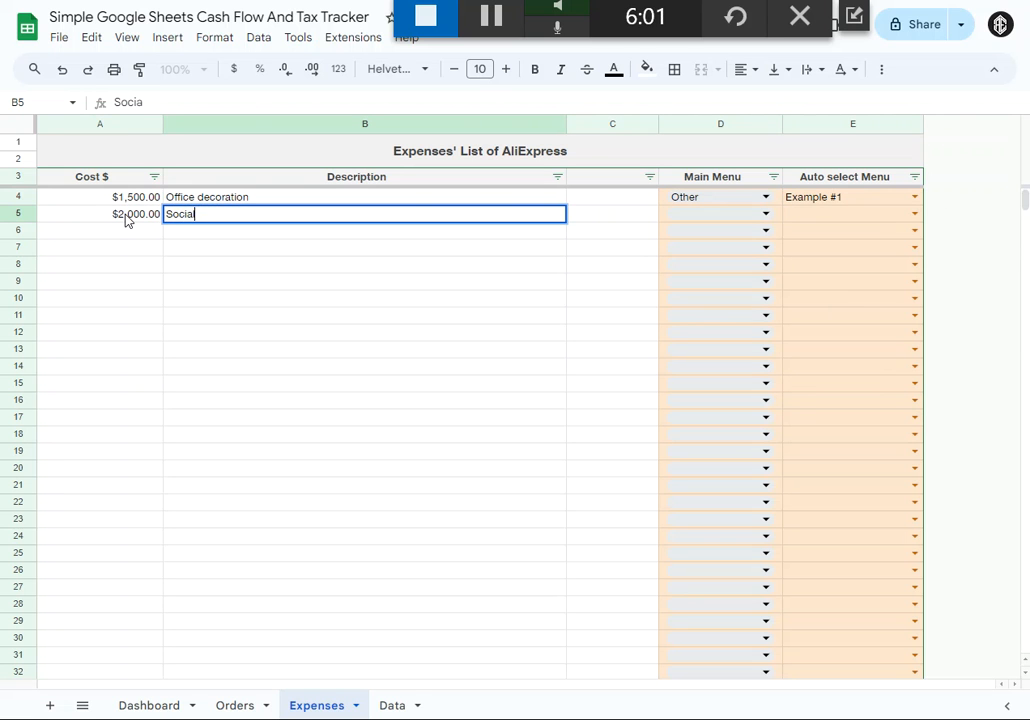
{"action": "type", "text": "l Media Market"}
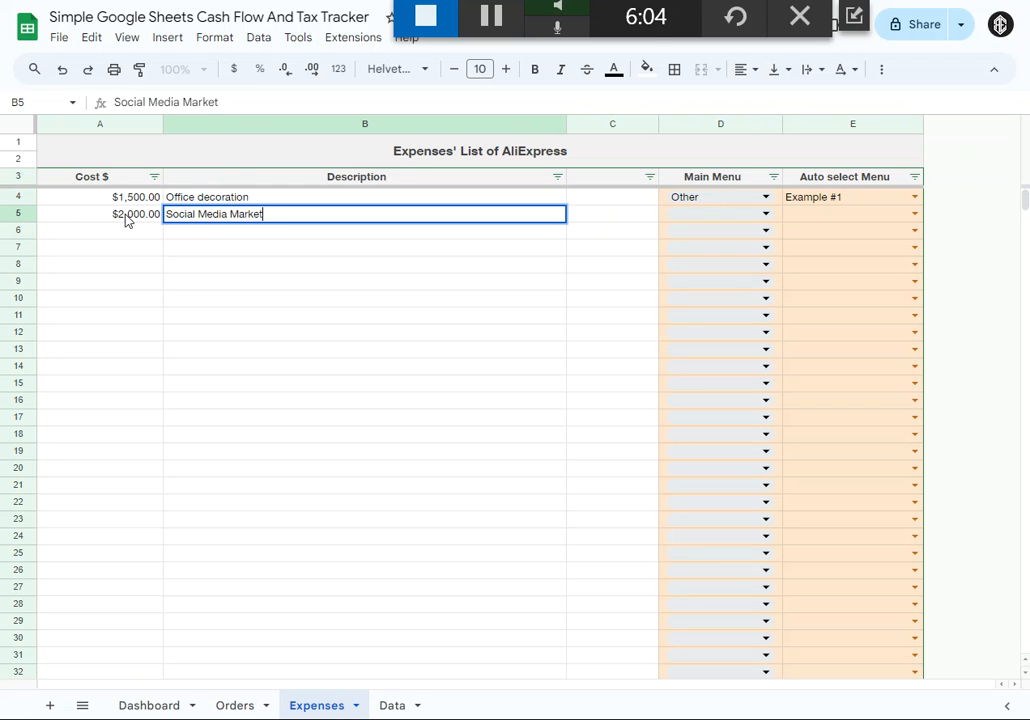
{"action": "type", "text": "ing"}
- Categorize the Social Media Marketing expense as Marketing in D5 with Facebook Ads as its subcategory in E5
{"action": "key", "text": "Tab"}
{"action": "key", "text": "Tab"}
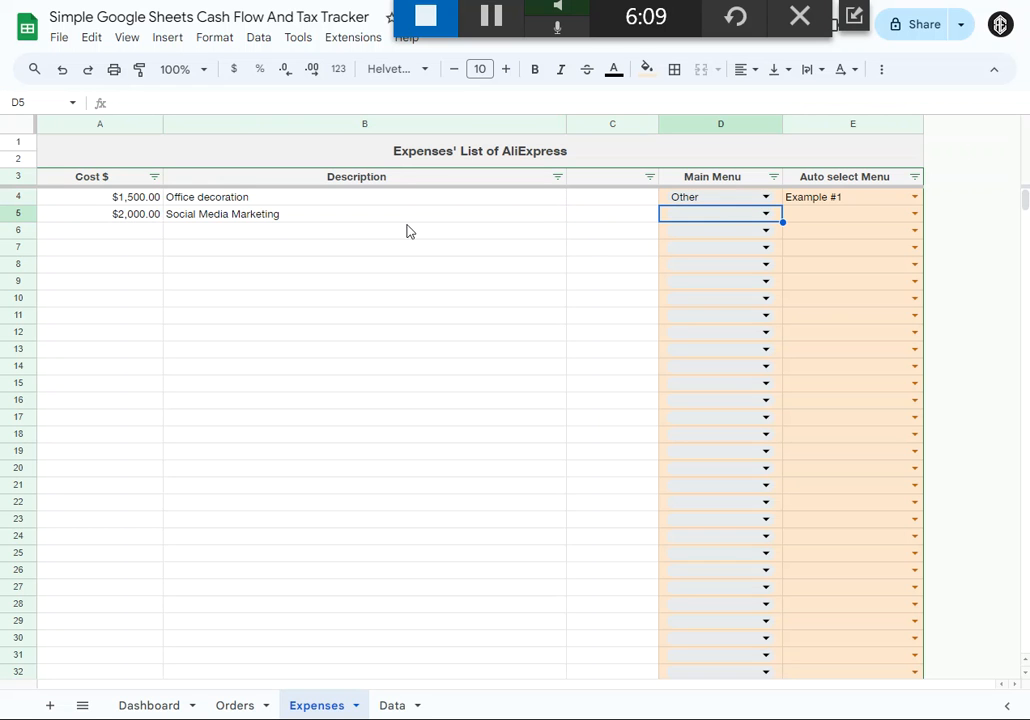
{"action": "left_click", "coordinate": [765, 213]}
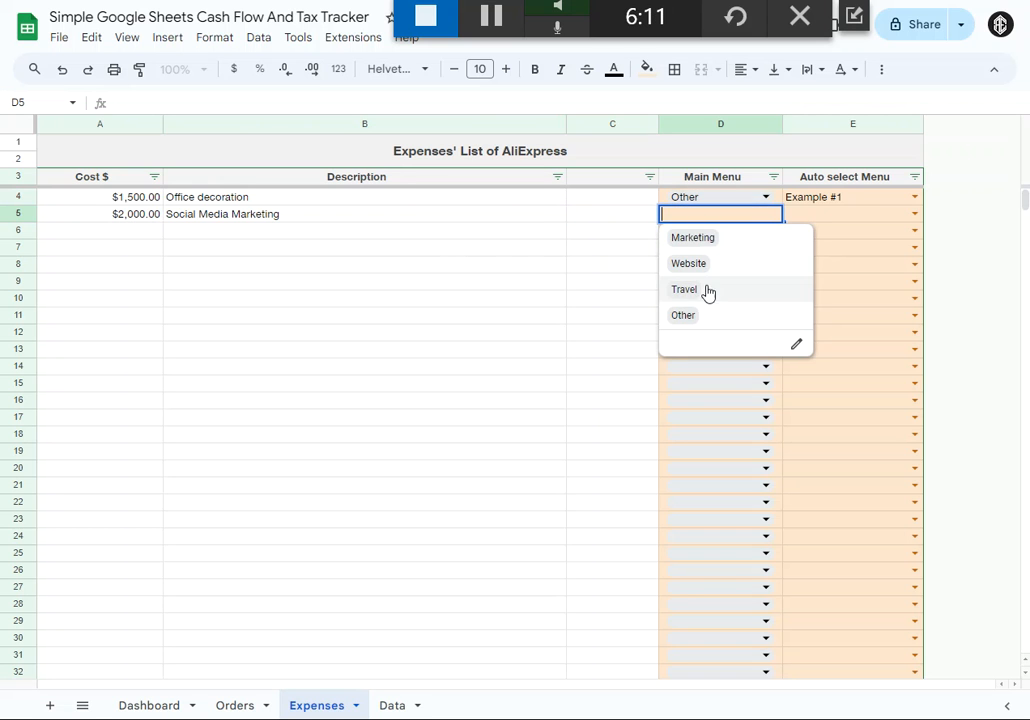
{"action": "left_click", "coordinate": [706, 240]}
{"action": "left_click", "coordinate": [811, 218]}
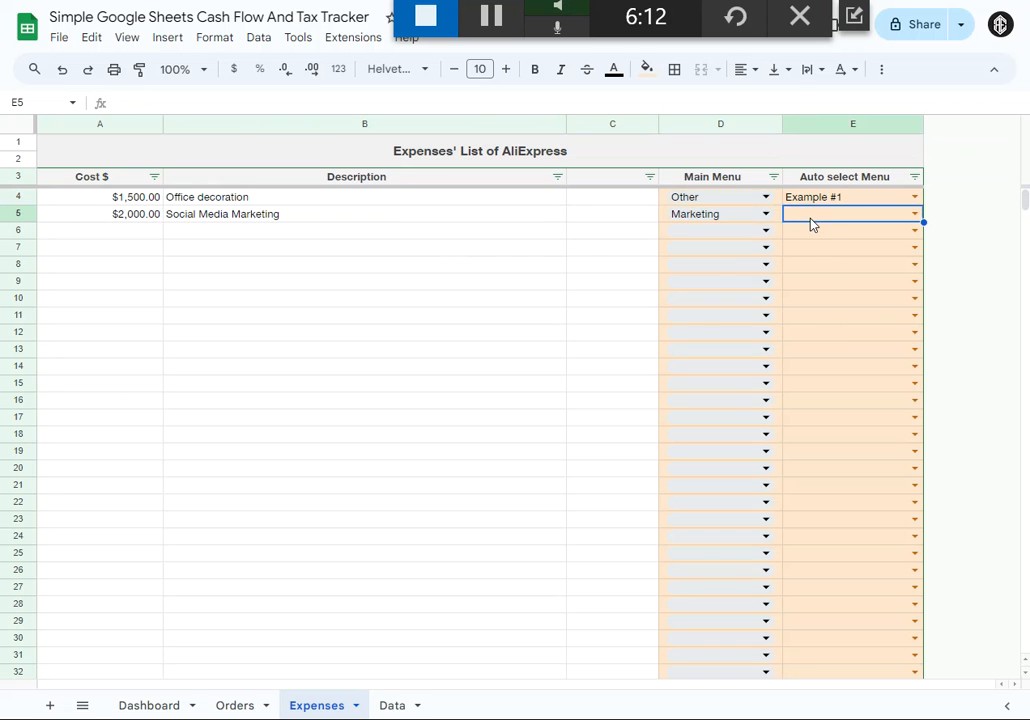
{"action": "left_click", "coordinate": [914, 214]}
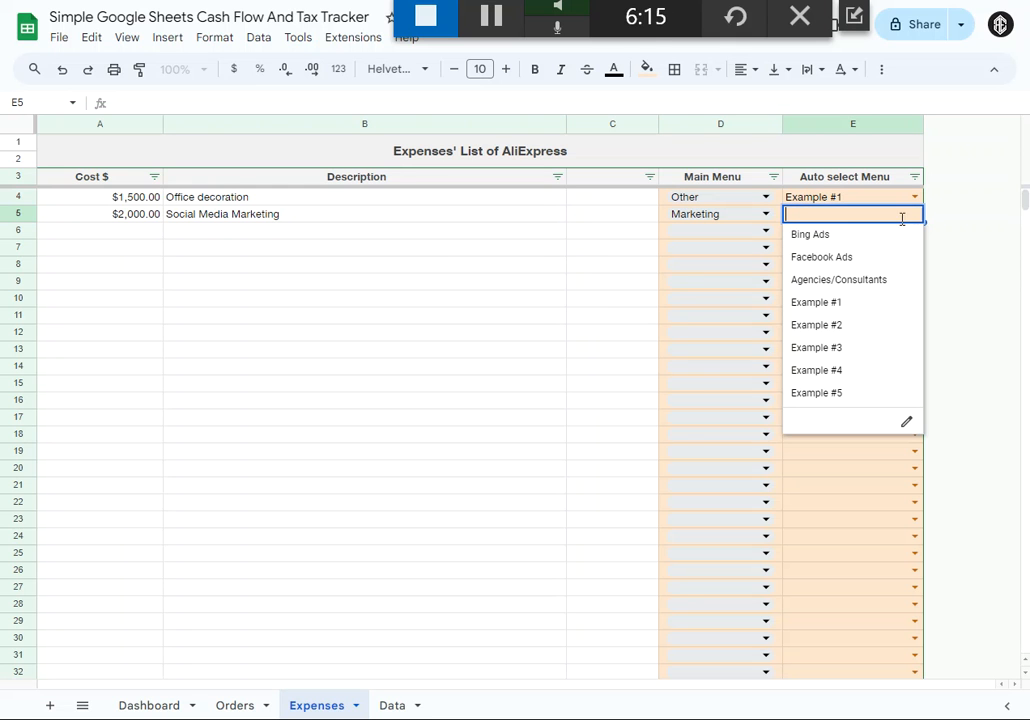
{"action": "left_click", "coordinate": [826, 259]}
- Look over the subcategory choices for the Office decoration expense in E4 and close them without changing the selection
{"action": "left_click", "coordinate": [914, 197]}
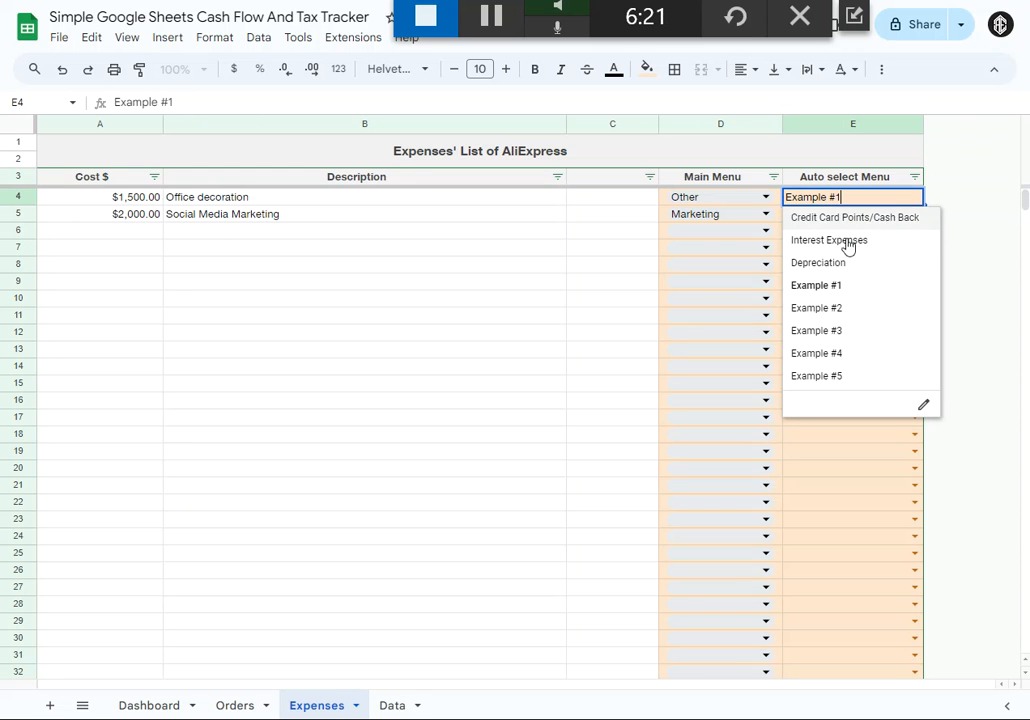
{"action": "left_click", "coordinate": [486, 266]}
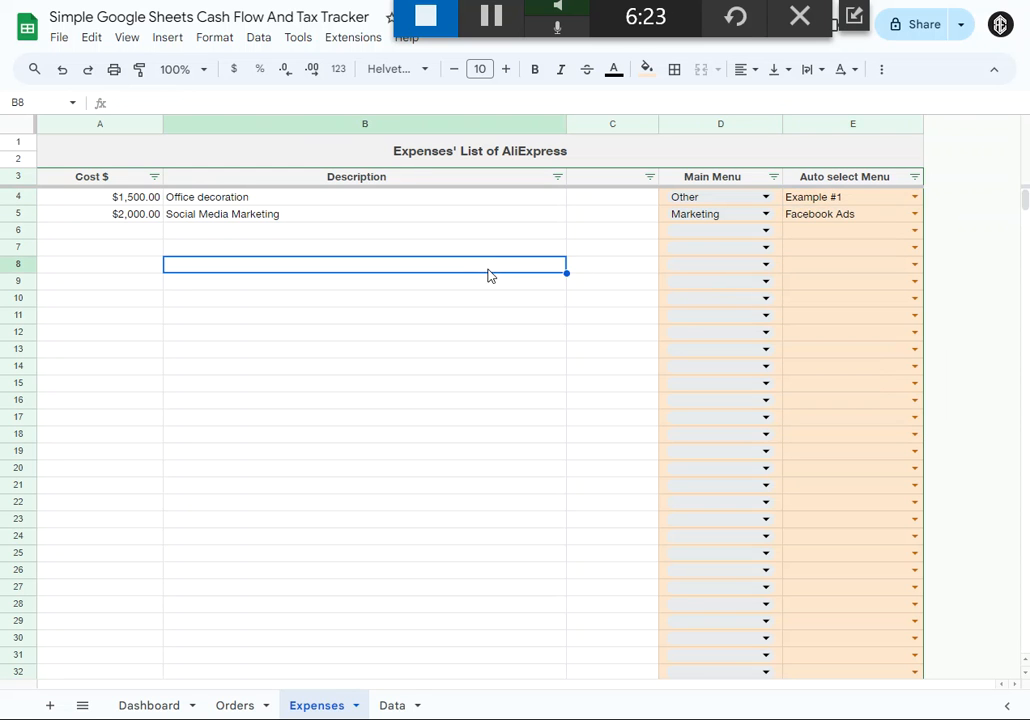
{"action": "left_click", "coordinate": [114, 221]}
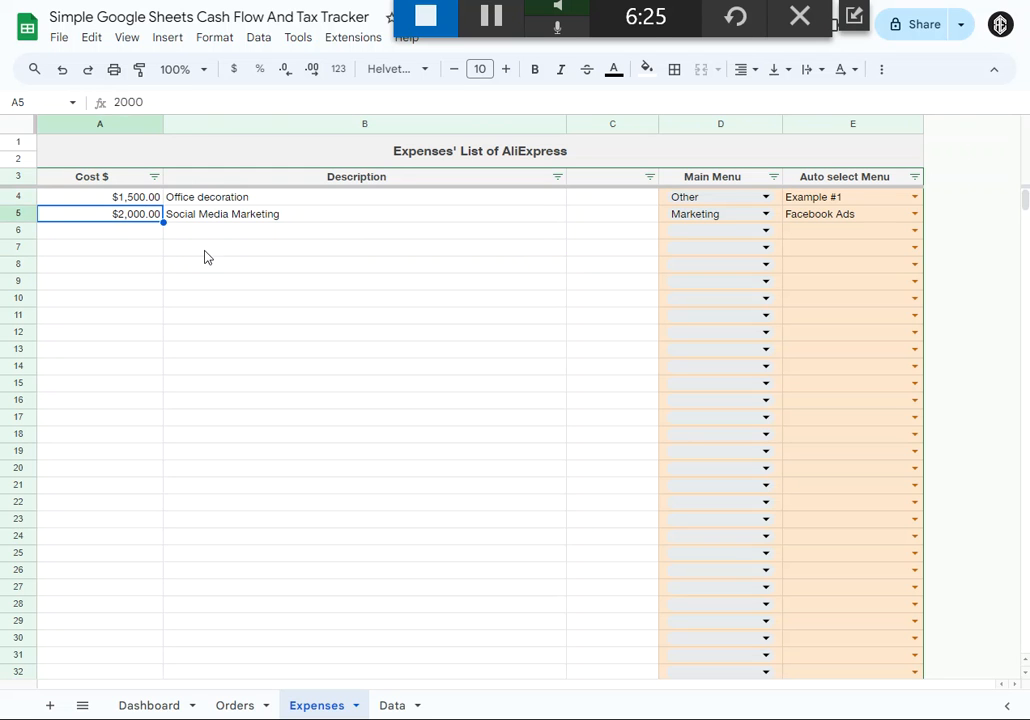
- Enter the third expense in row 6 with a cost of 14,000 and the description Website development
{"action": "left_click", "coordinate": [145, 235]}
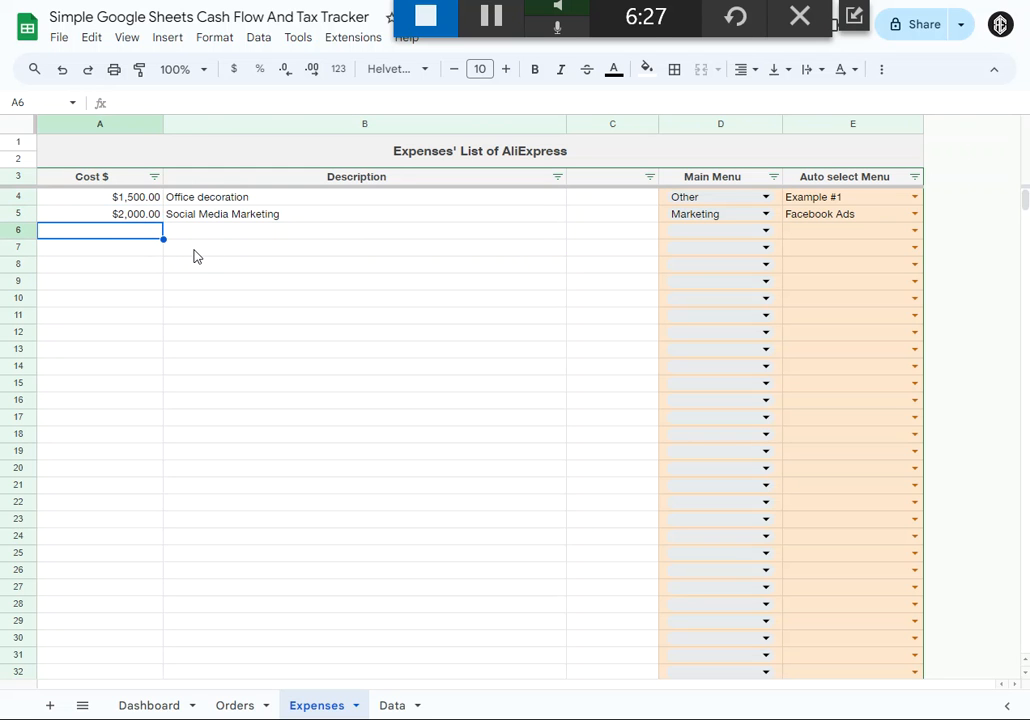
{"action": "type", "text": "14,000"}
{"action": "key", "text": "Tab"}
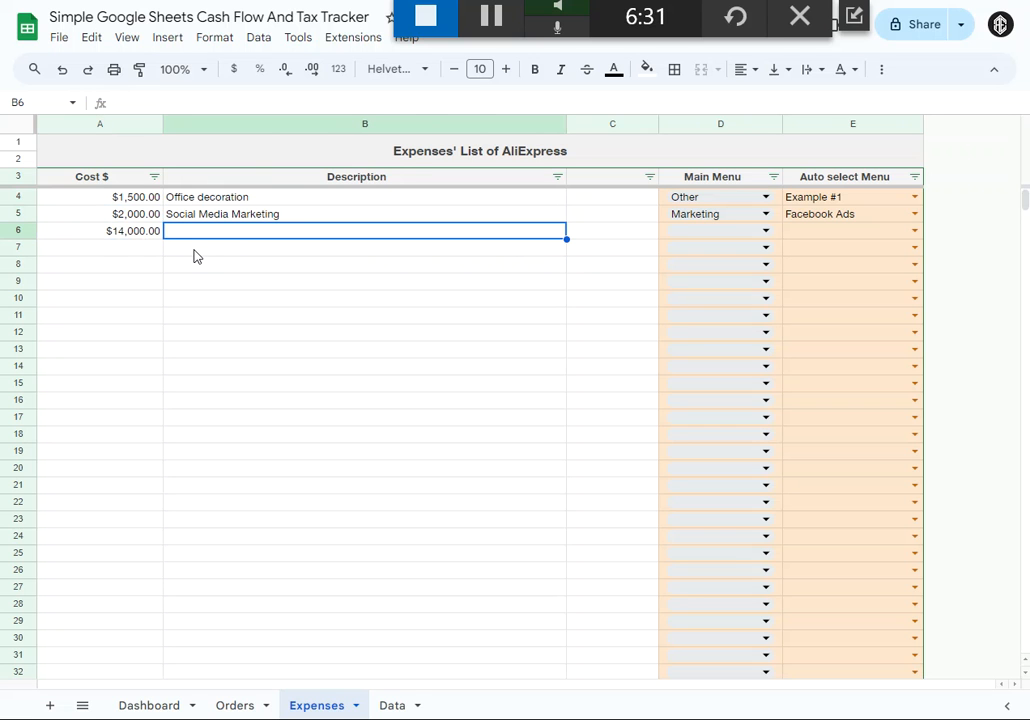
{"action": "type", "text": "We"}
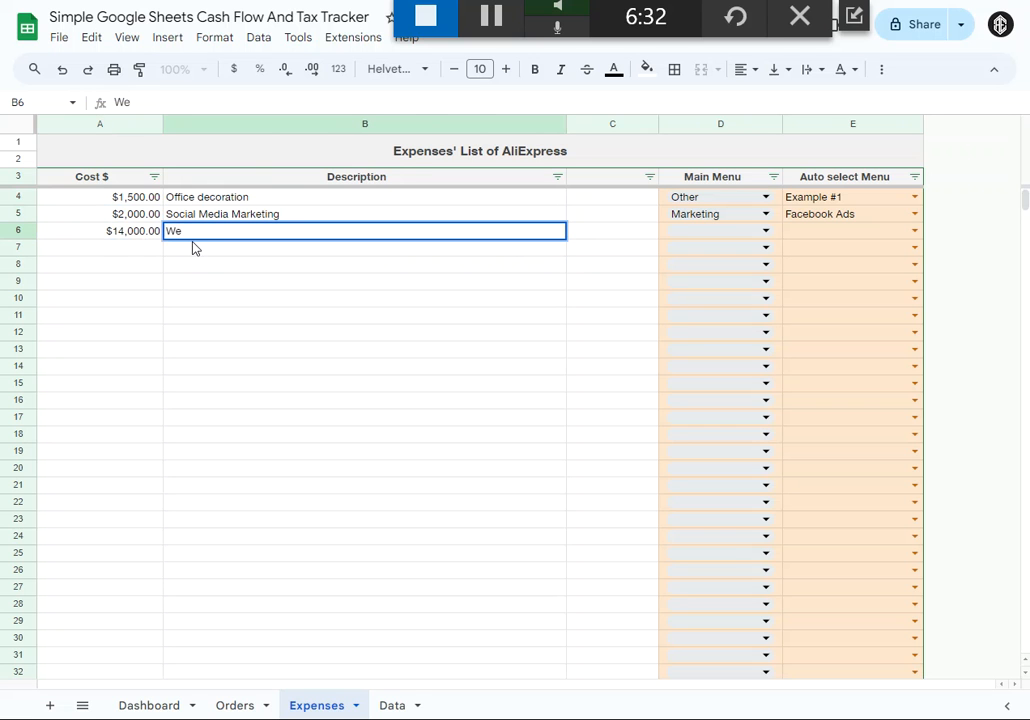
{"action": "type", "text": "bsite development"}
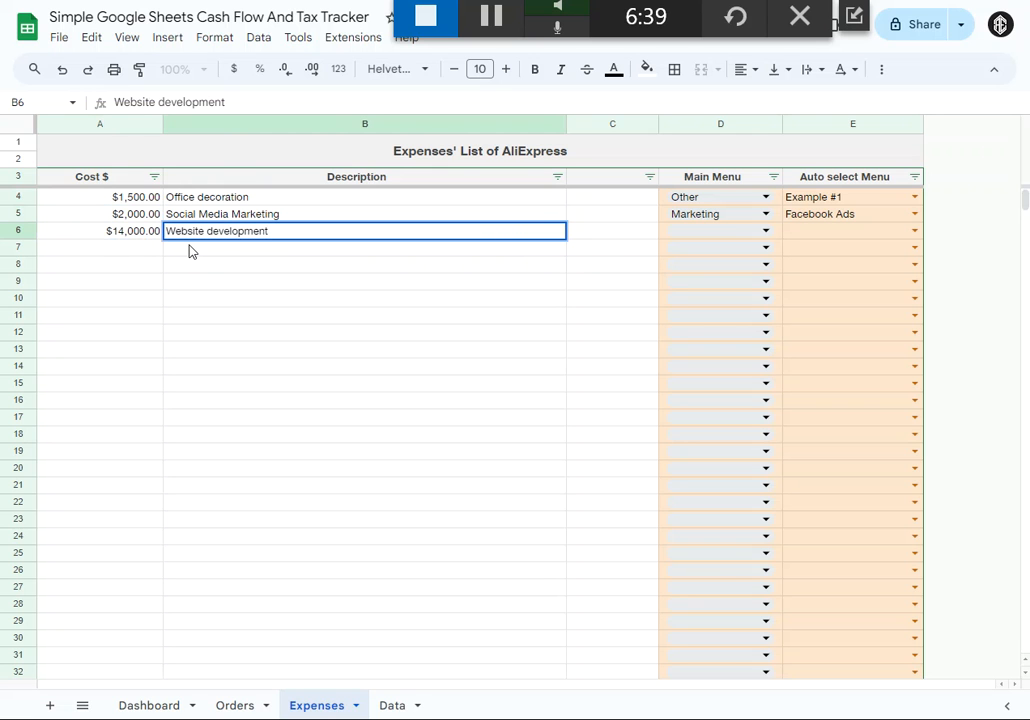
- Categorize the Website development expense as Website in D6 with Accounting/Legal as its subcategory in E6
{"action": "key", "text": "Tab"}
{"action": "key", "text": "Tab"}
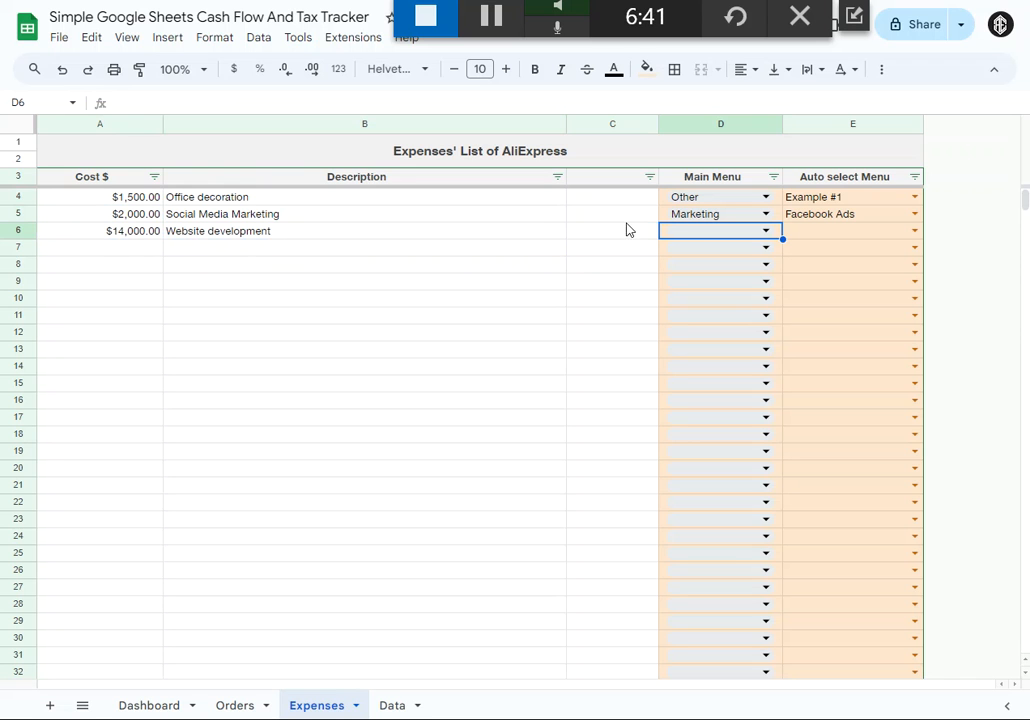
{"action": "left_click", "coordinate": [767, 232]}
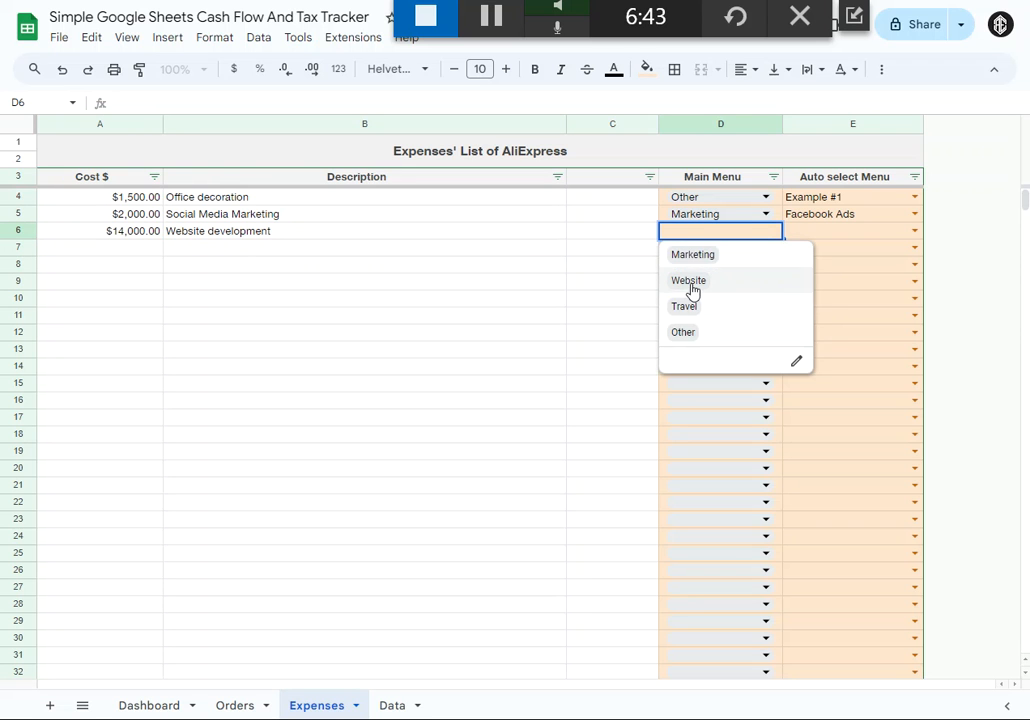
{"action": "left_click", "coordinate": [691, 282]}
{"action": "left_click", "coordinate": [846, 234]}
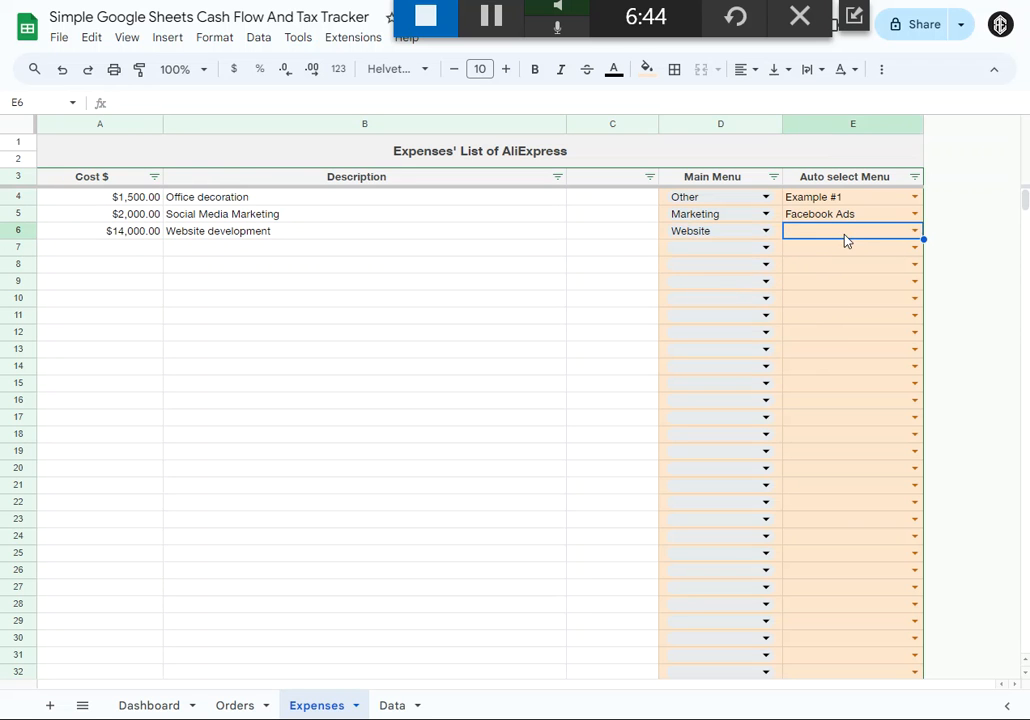
{"action": "left_click", "coordinate": [910, 233]}
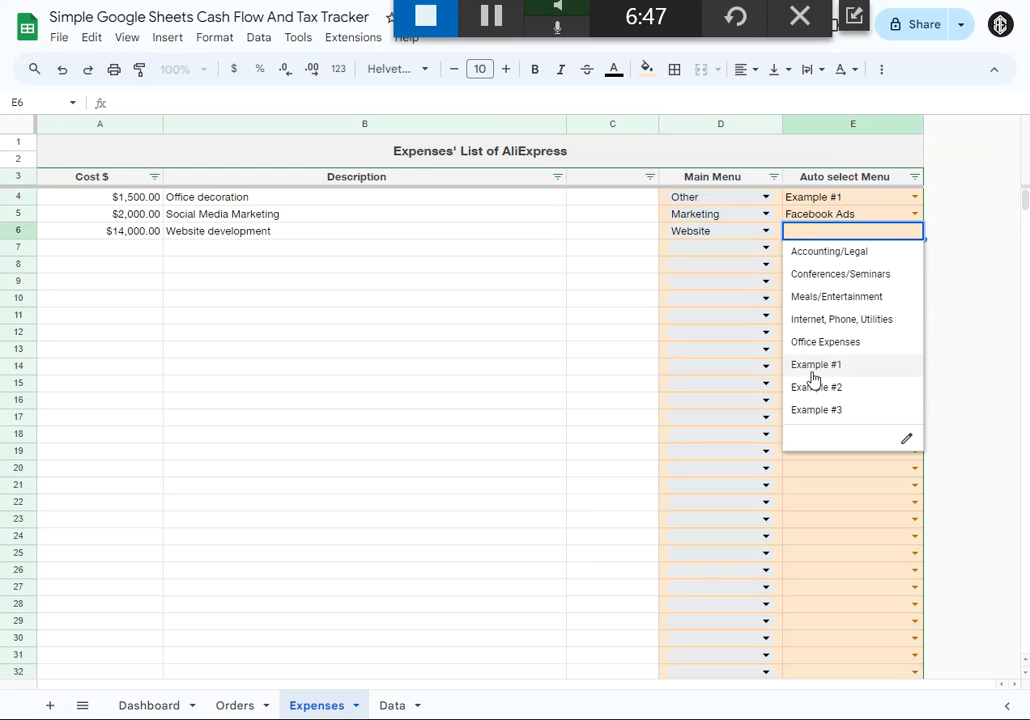
{"action": "left_click", "coordinate": [830, 253]}
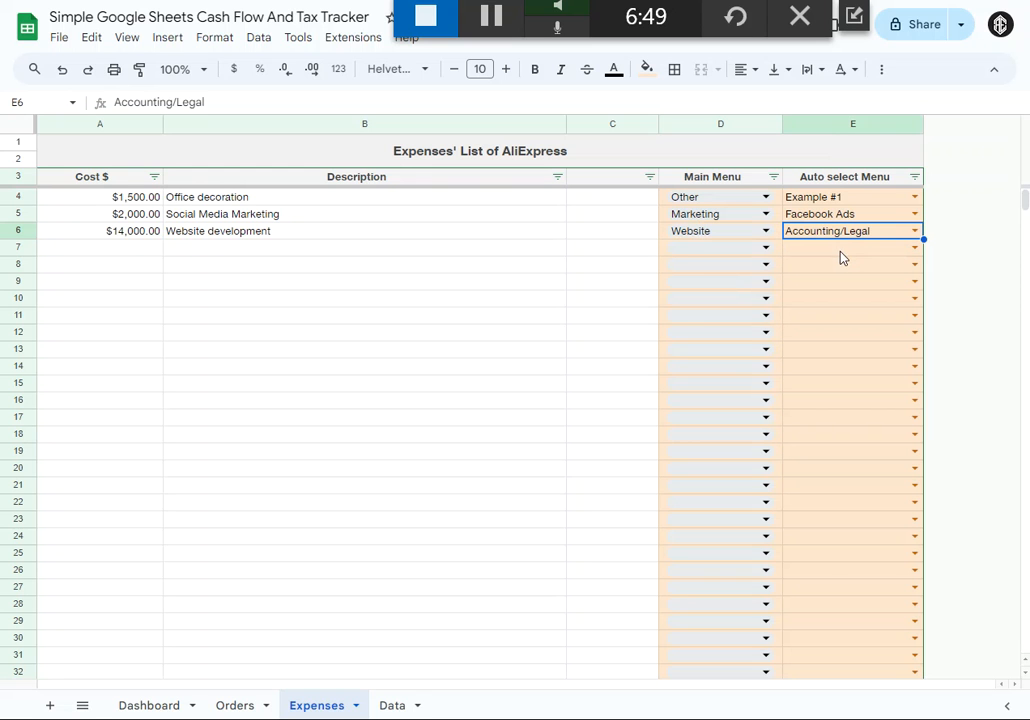
{"action": "left_click", "coordinate": [425, 264]}
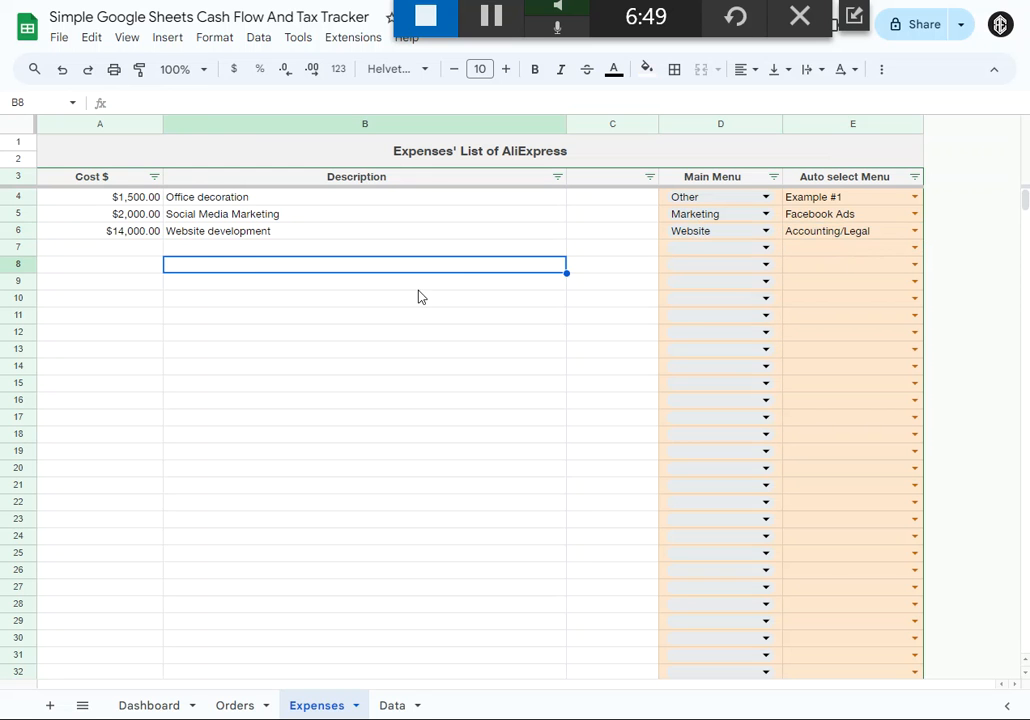
- Check on the Dashboard how the Facebook Ads cost and the Total Sales & Marketing are calculated in the Marketing & Sales block
{"action": "left_click", "coordinate": [140, 706]}
{"action": "scroll", "coordinate": [586, 505], "scroll_direction": "down", "scroll_amount": 5}
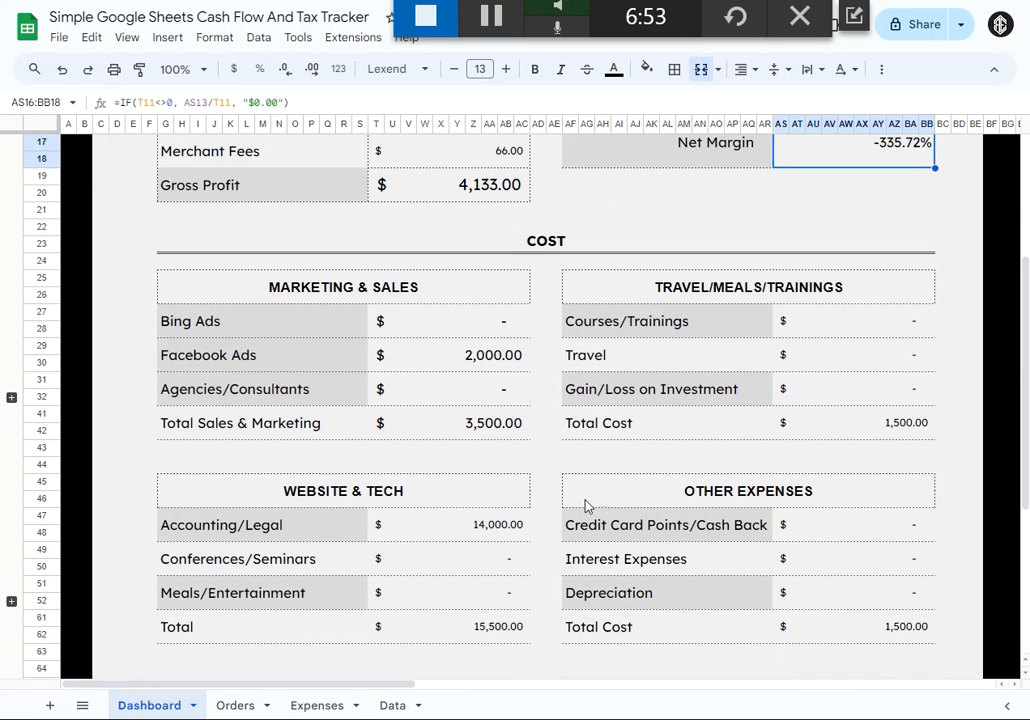
{"action": "left_click", "coordinate": [384, 302]}
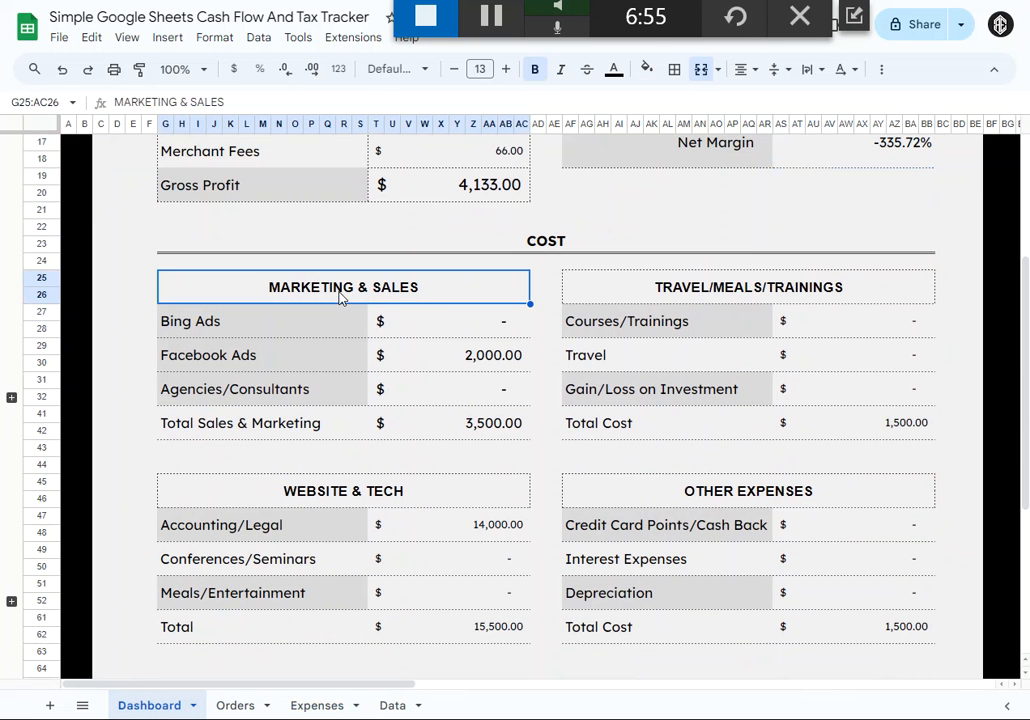
{"action": "left_click", "coordinate": [446, 429]}
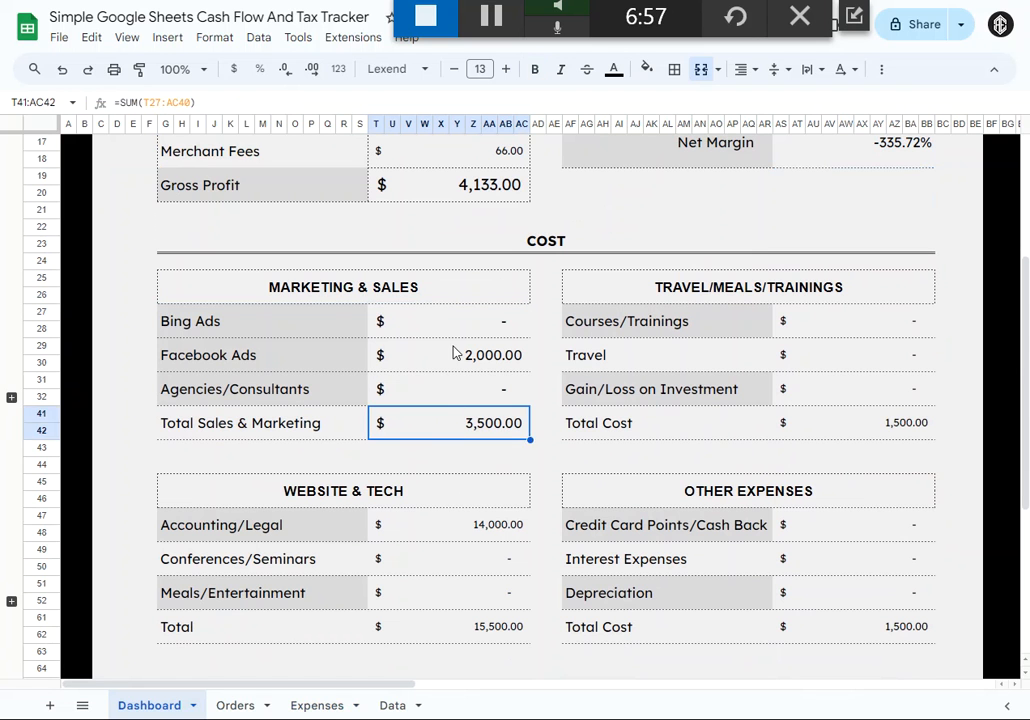
{"action": "left_click", "coordinate": [460, 354]}
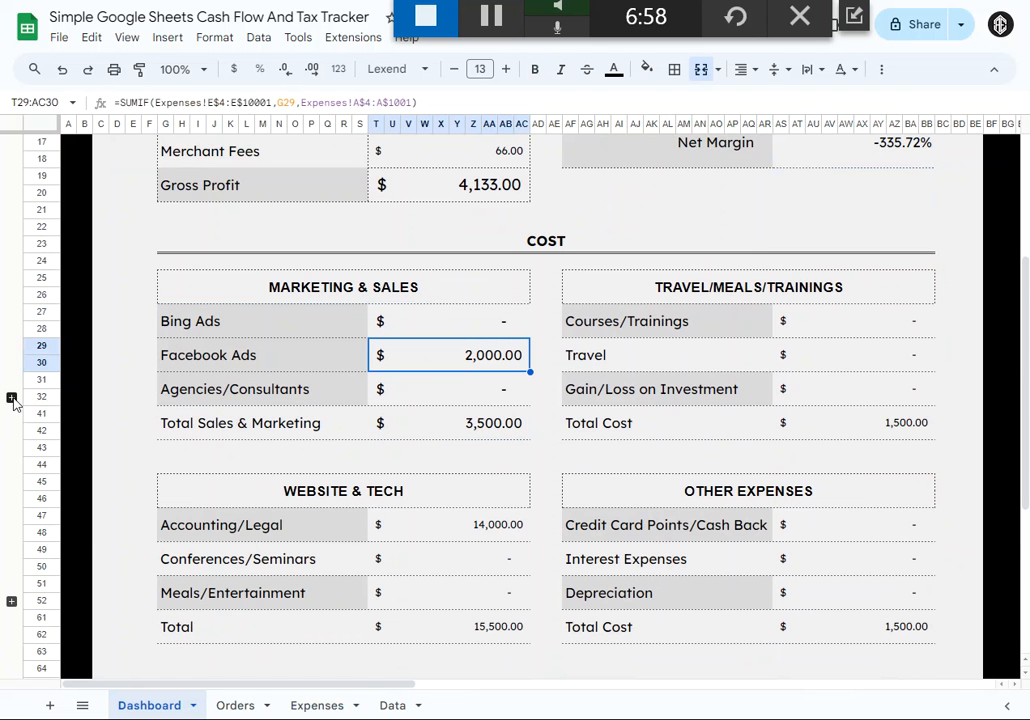
- Expand the grouped rows 33 to 40 on the Dashboard, inspect the Example #1 entry under Travel/Meals/Trainings, and collapse the group again
{"action": "left_click", "coordinate": [11, 397]}
{"action": "scroll", "coordinate": [290, 400], "scroll_direction": "down", "scroll_amount": 2}
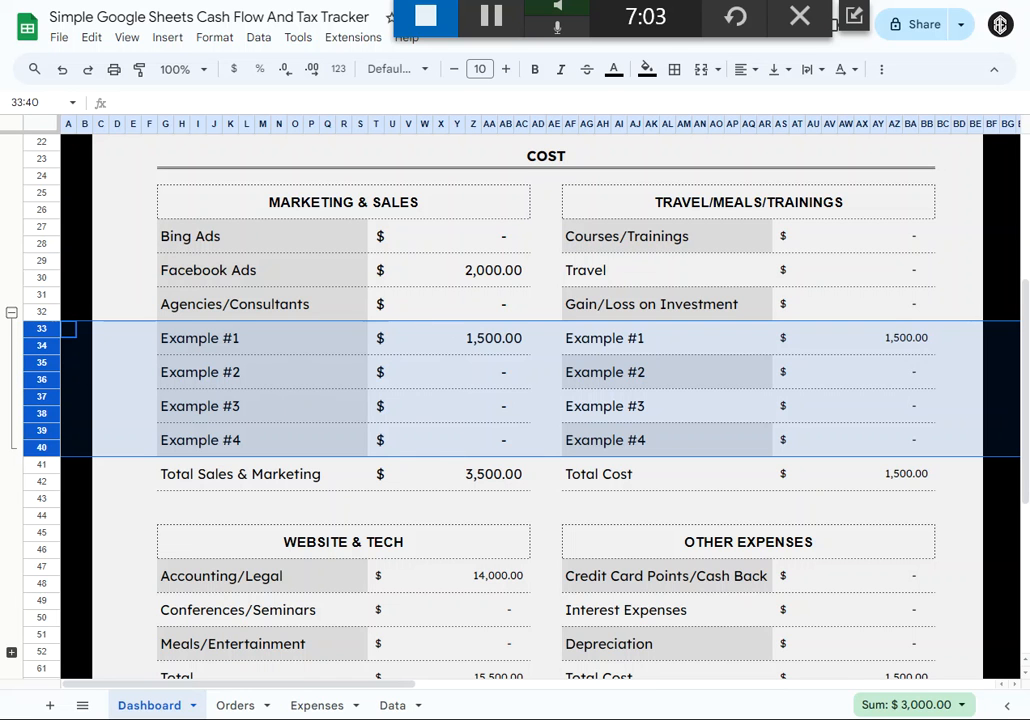
{"action": "left_click", "coordinate": [639, 343]}
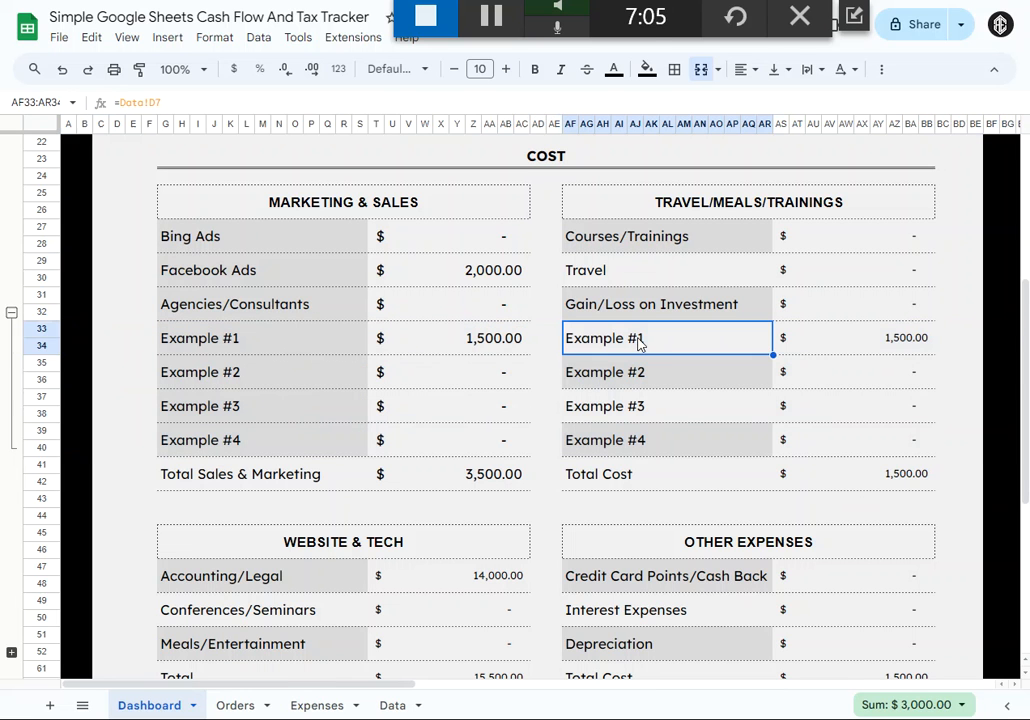
{"action": "left_click", "coordinate": [12, 313]}
- Examine the Website & Tech and Other Expenses blocks, expanding the grouped rows 53 to 60 and collapsing them again
{"action": "scroll", "coordinate": [260, 365], "scroll_direction": "down", "scroll_amount": 2}
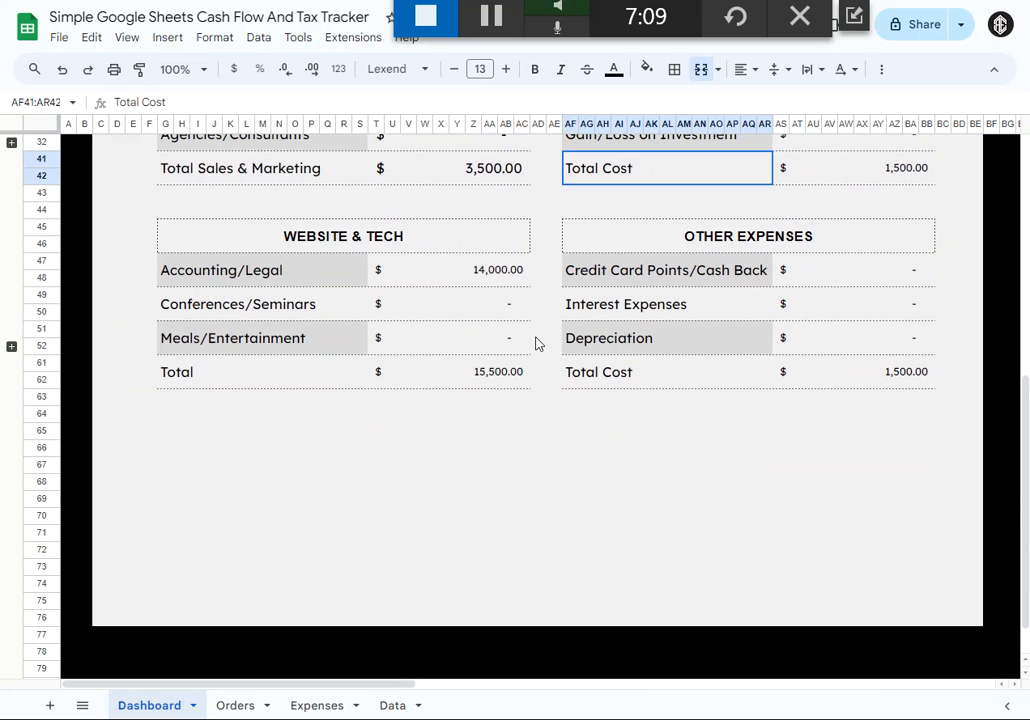
{"action": "left_click", "coordinate": [260, 246]}
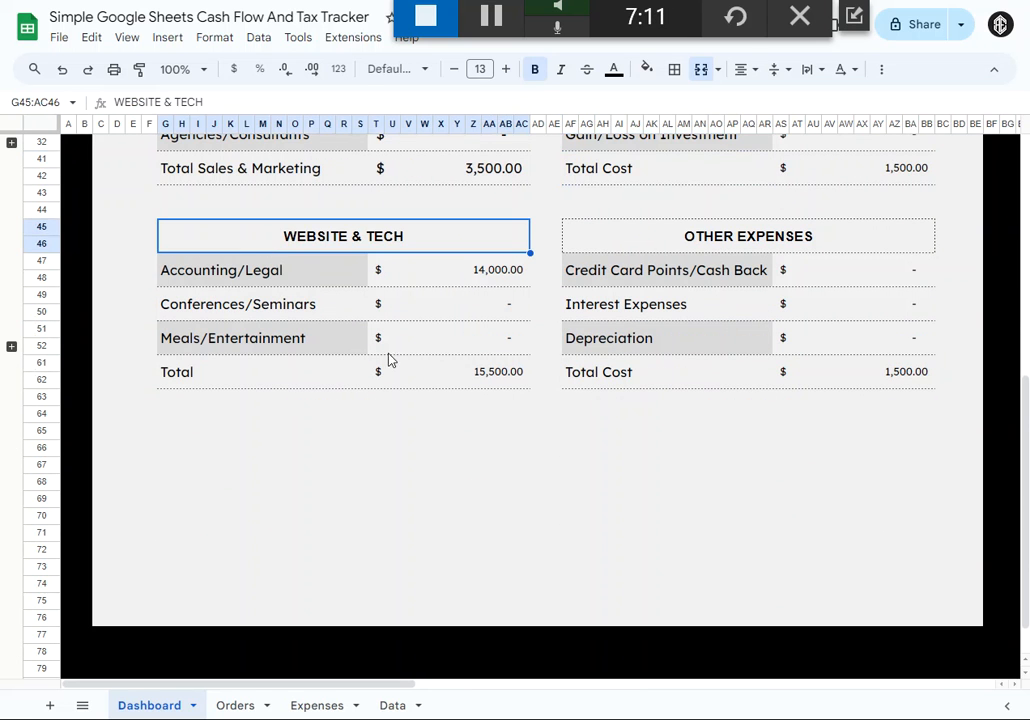
{"action": "left_click", "coordinate": [12, 346]}
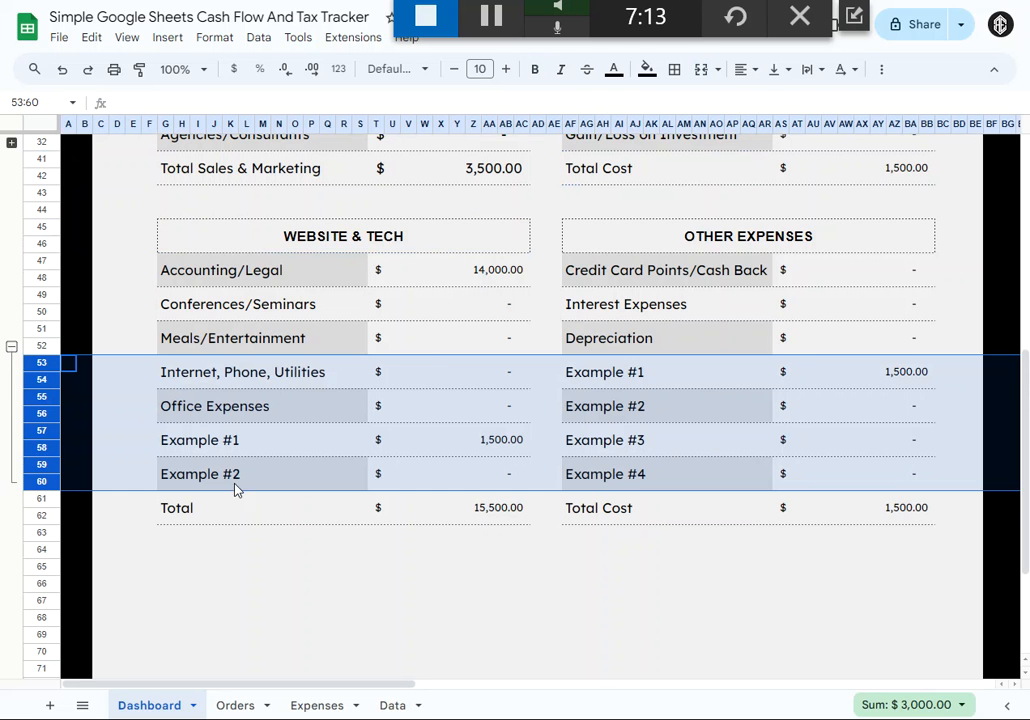
{"action": "left_click", "coordinate": [12, 349]}
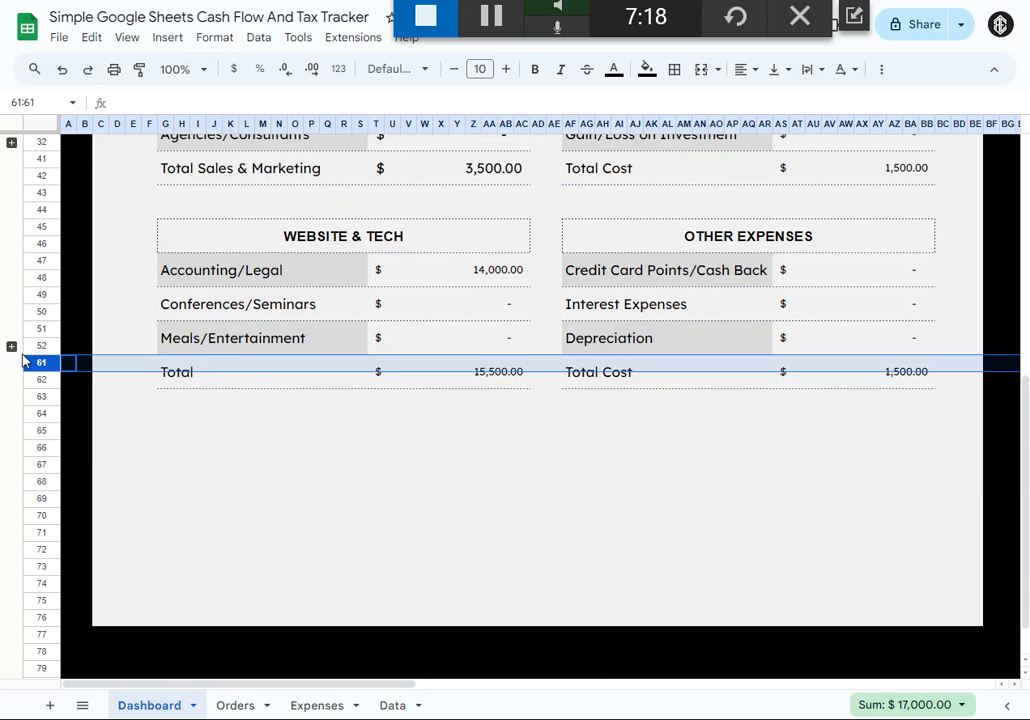
{"action": "left_click", "coordinate": [536, 447]}
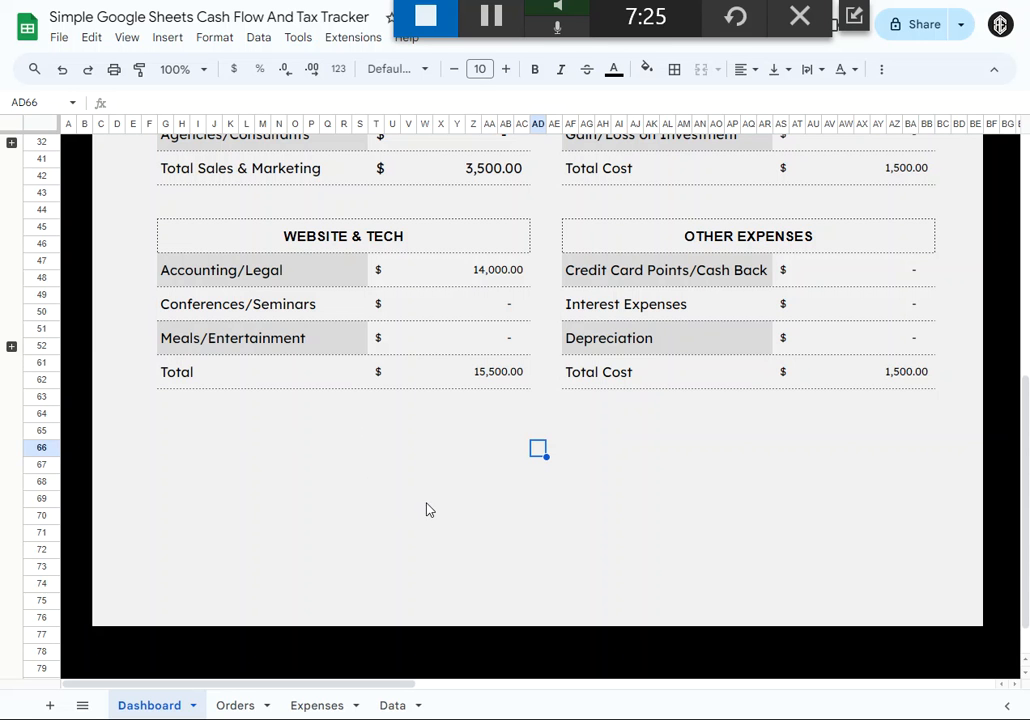
- Review the Dashboard's income summary, the Orders and Expenses sheets, and the category lists in the Data sheet's Menu table
{"action": "scroll", "coordinate": [404, 521], "scroll_direction": "up", "scroll_amount": 5}
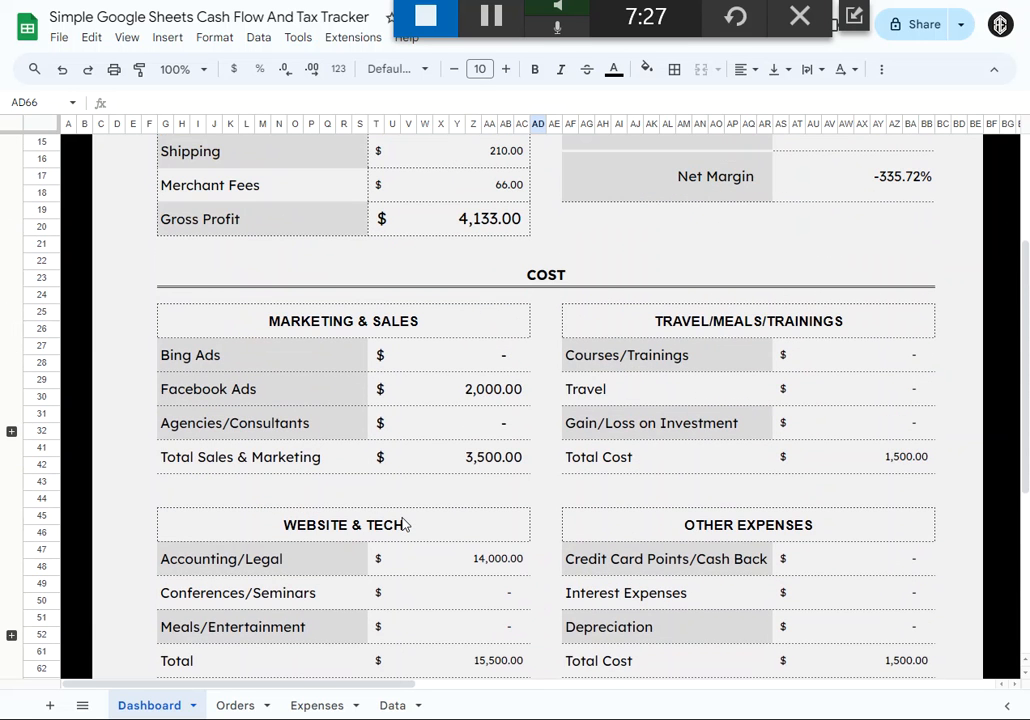
{"action": "scroll", "coordinate": [404, 523], "scroll_direction": "up", "scroll_amount": 2}
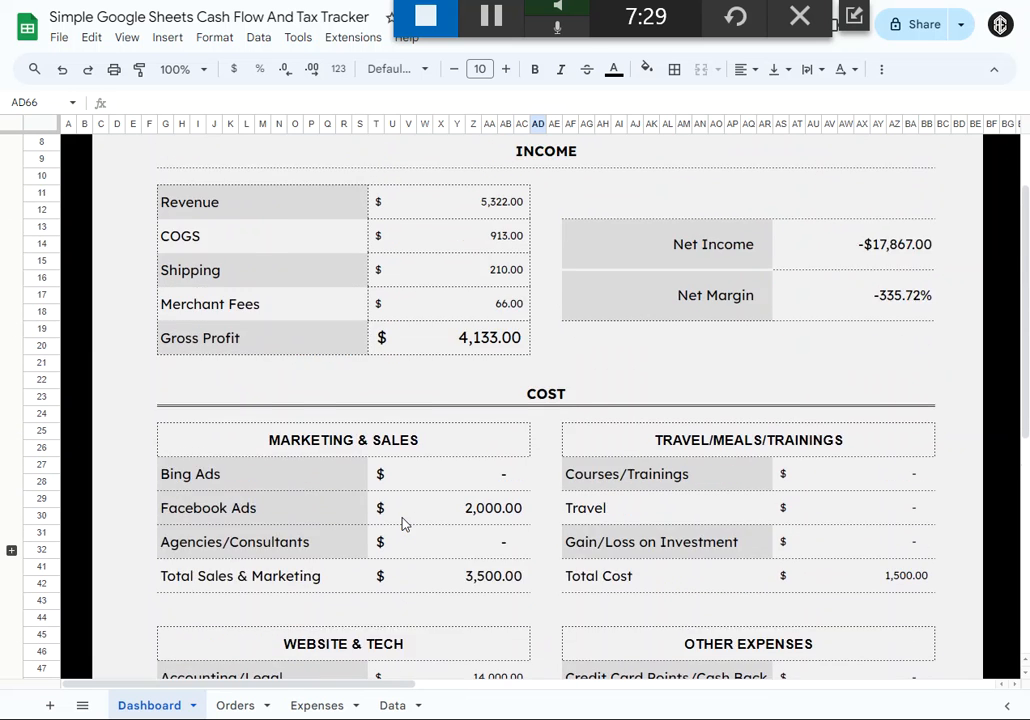
{"action": "scroll", "coordinate": [403, 524], "scroll_direction": "up", "scroll_amount": 2}
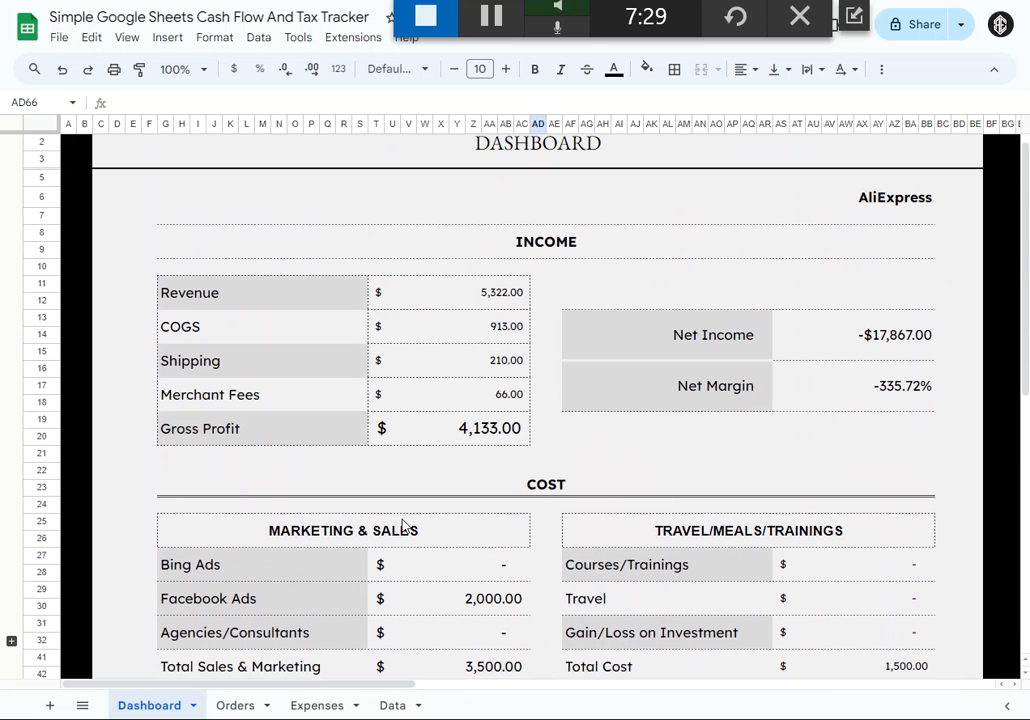
{"action": "left_click", "coordinate": [222, 707]}
{"action": "left_click", "coordinate": [308, 706]}
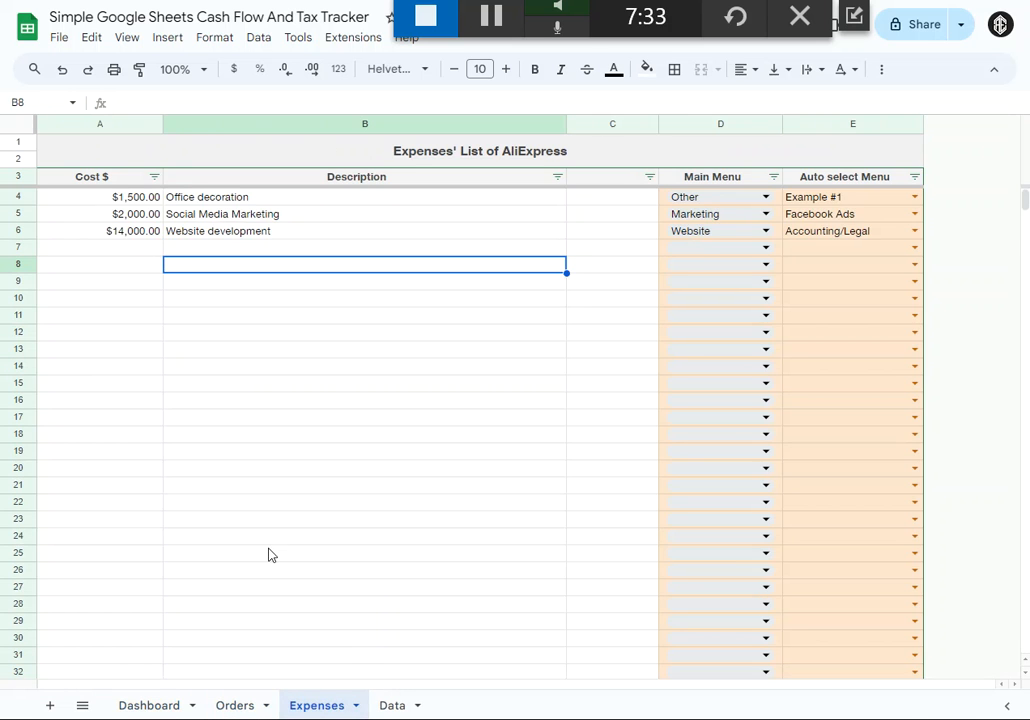
{"action": "left_click", "coordinate": [395, 706]}
{"action": "left_click", "coordinate": [652, 319]}
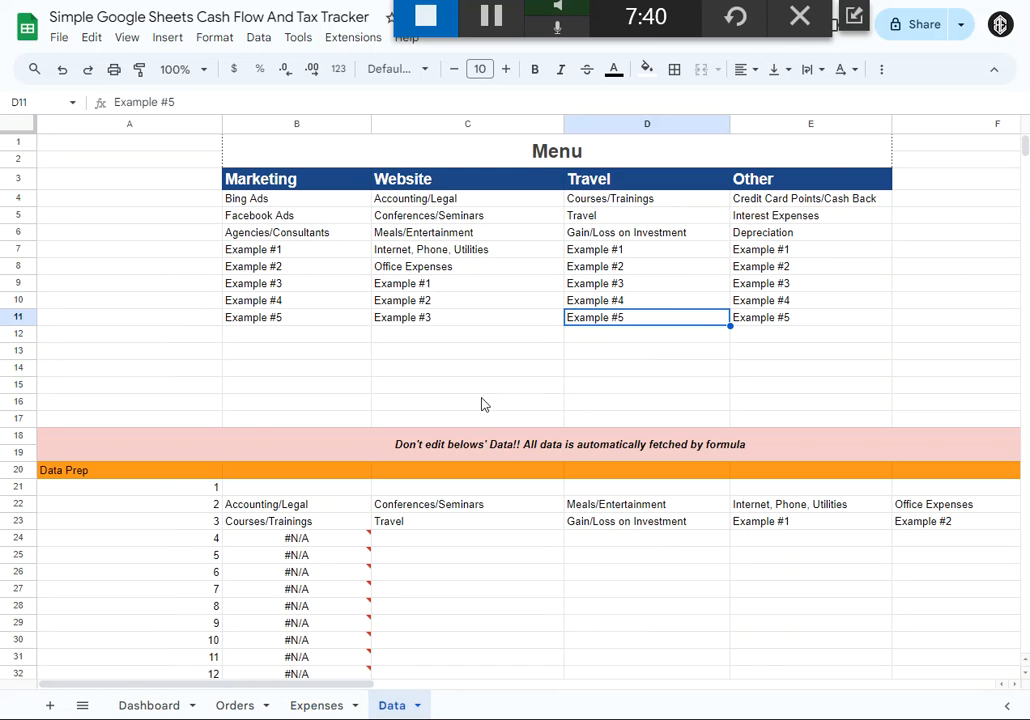
{"action": "left_click", "coordinate": [446, 336]}
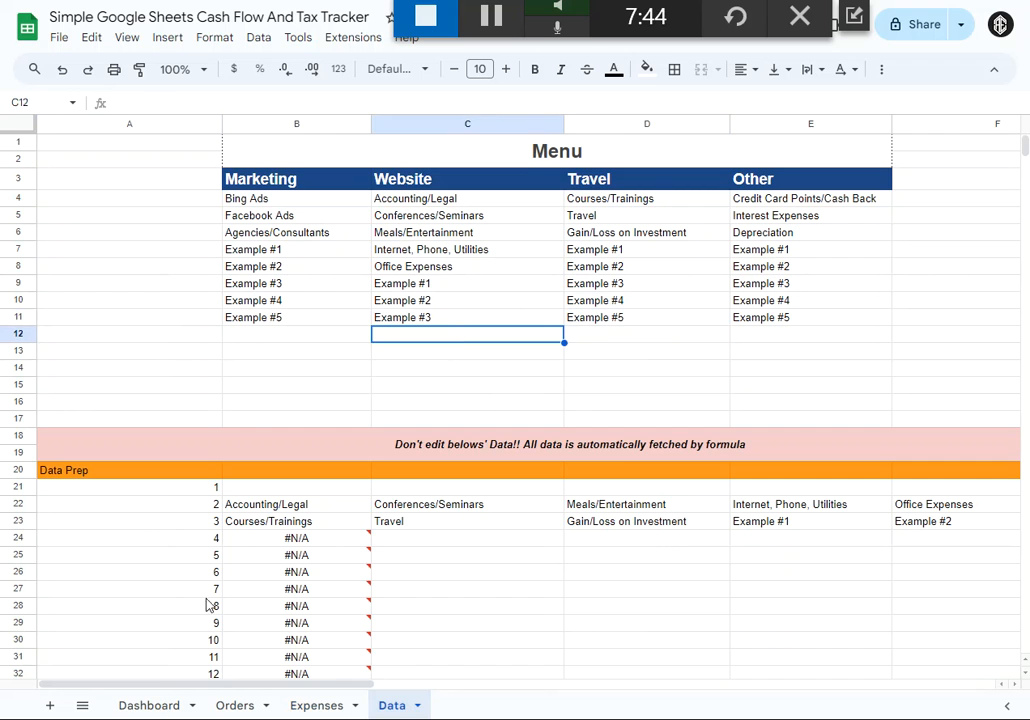
- Change the company name in AN6 on the Dashboard to My Company
{"action": "left_click", "coordinate": [147, 706]}
{"action": "scroll", "coordinate": [308, 541], "scroll_direction": "up", "scroll_amount": 1}
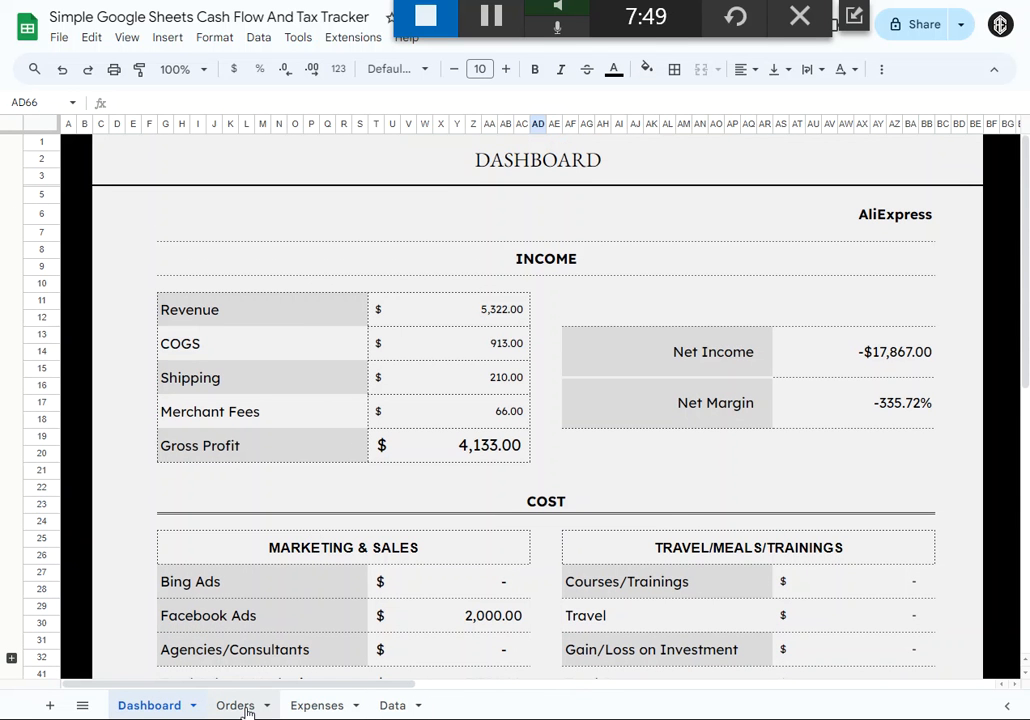
{"action": "left_click", "coordinate": [886, 216]}
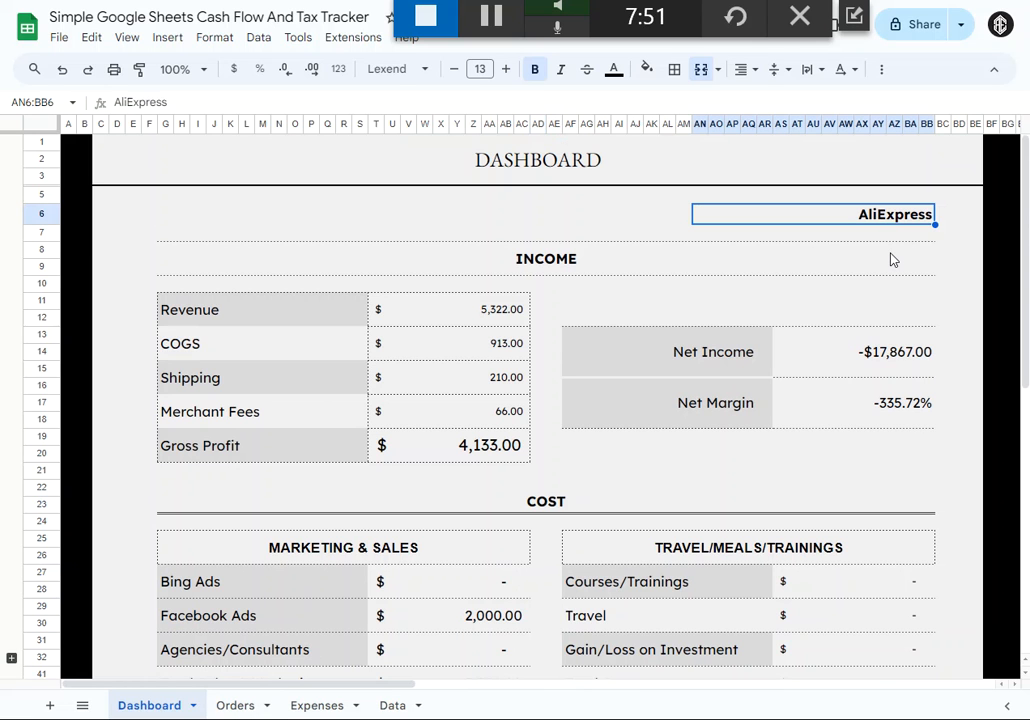
{"action": "type", "text": "My"}
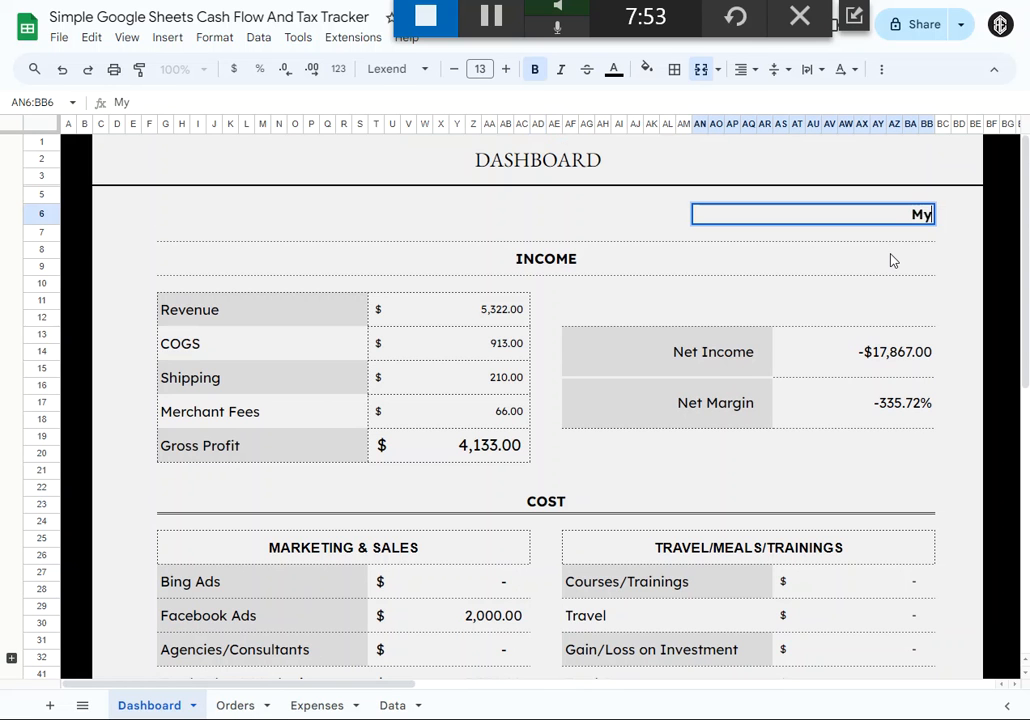
{"action": "type", "text": " Com"}
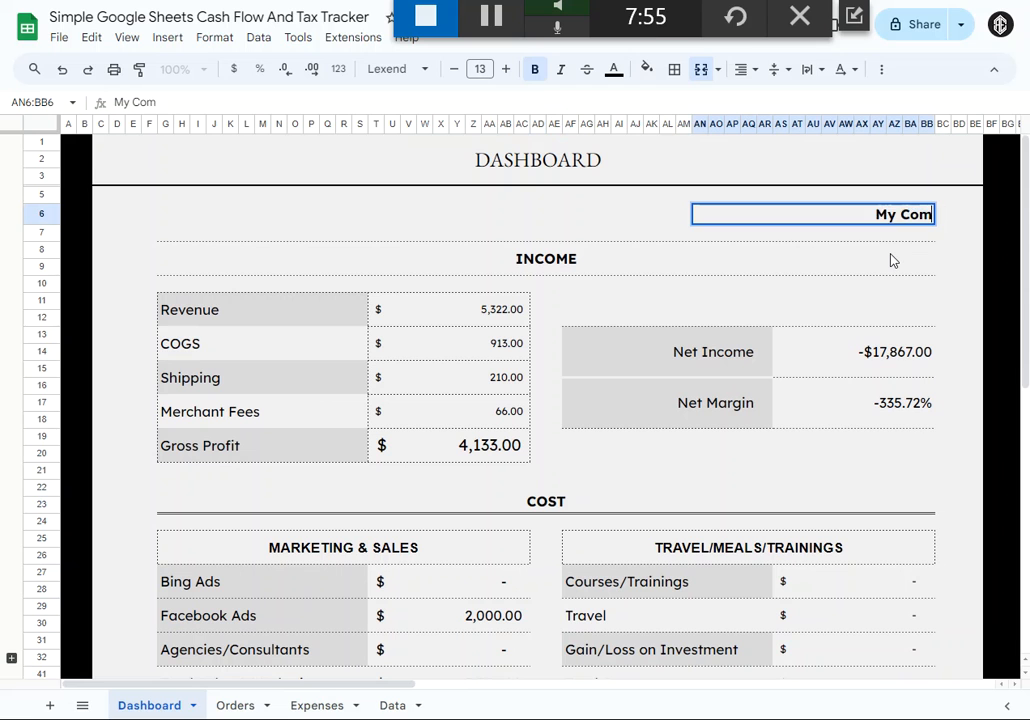
{"action": "type", "text": "pany"}
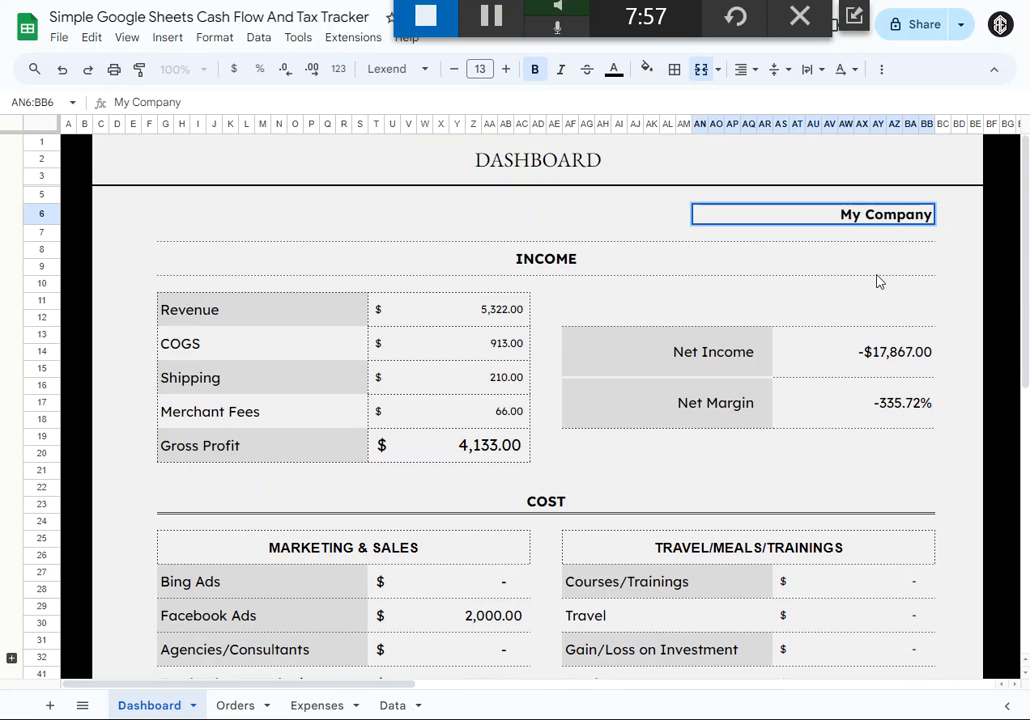
{"action": "left_click", "coordinate": [605, 218]}
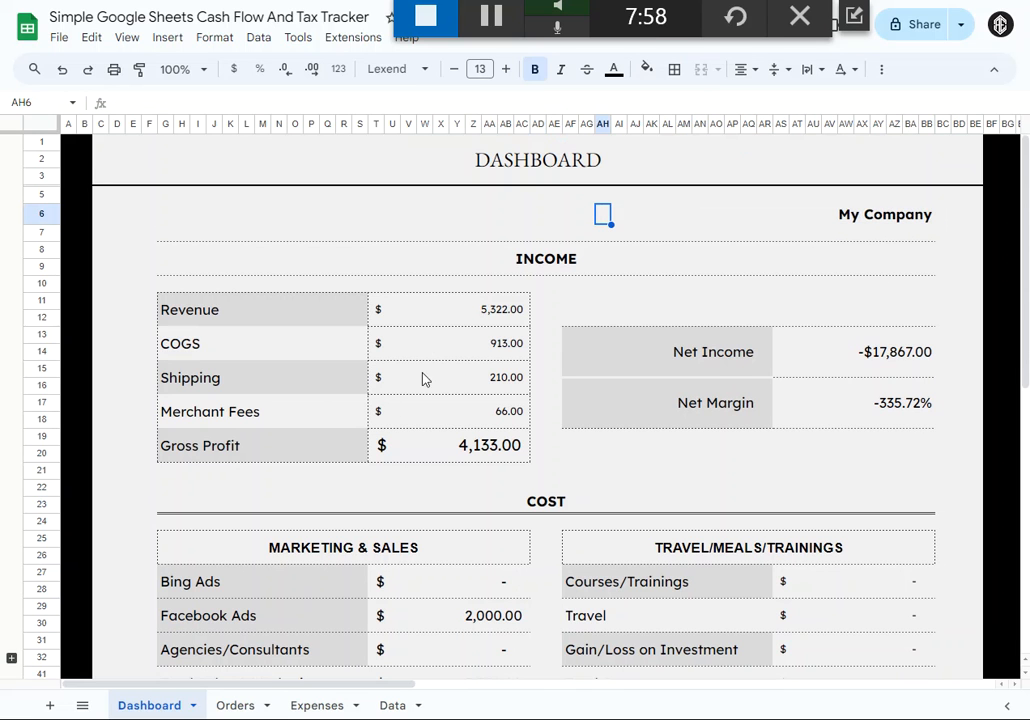
- Check the company name in the Orders and Expenses titles, look over the Data sheet, and return to the Dashboard
{"action": "left_click", "coordinate": [235, 705]}
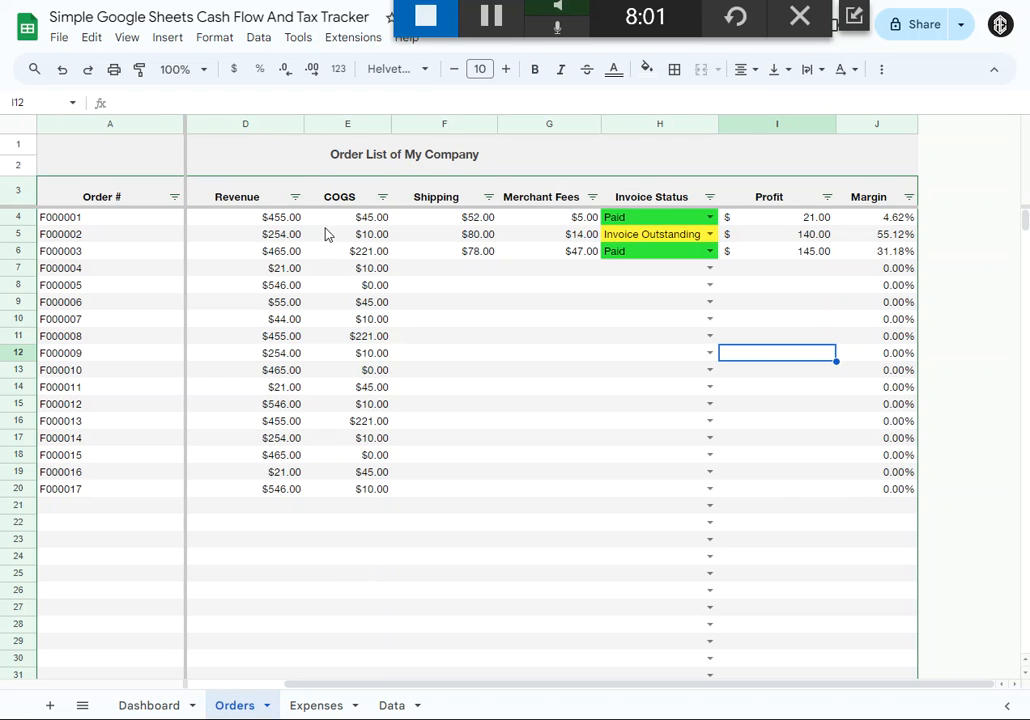
{"action": "left_click", "coordinate": [318, 706]}
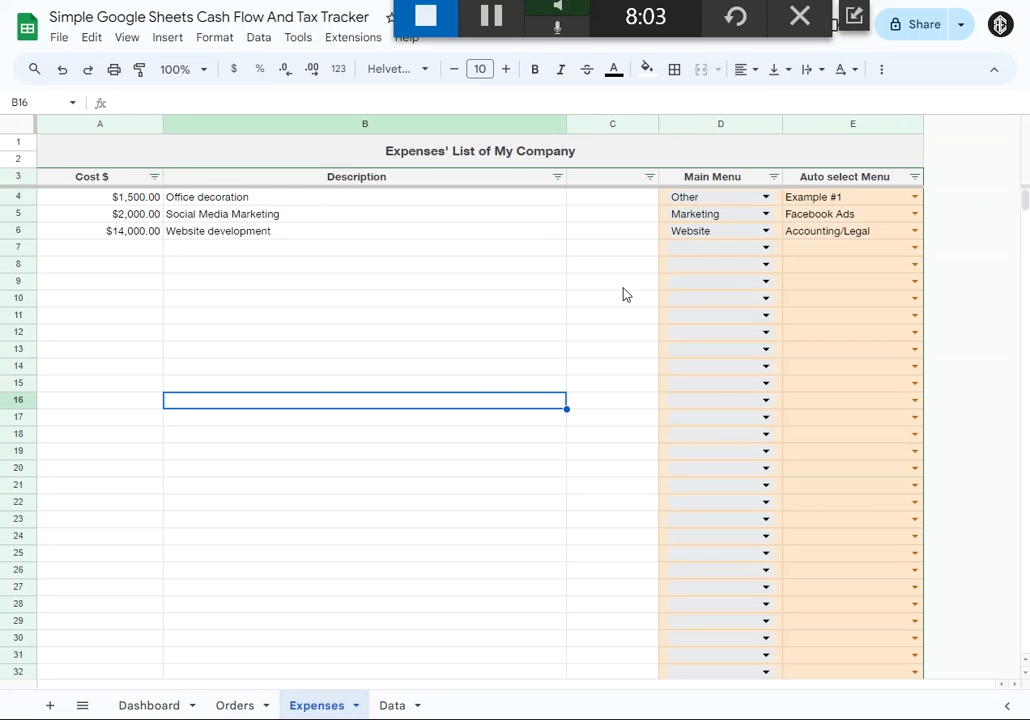
{"action": "left_click", "coordinate": [394, 706]}
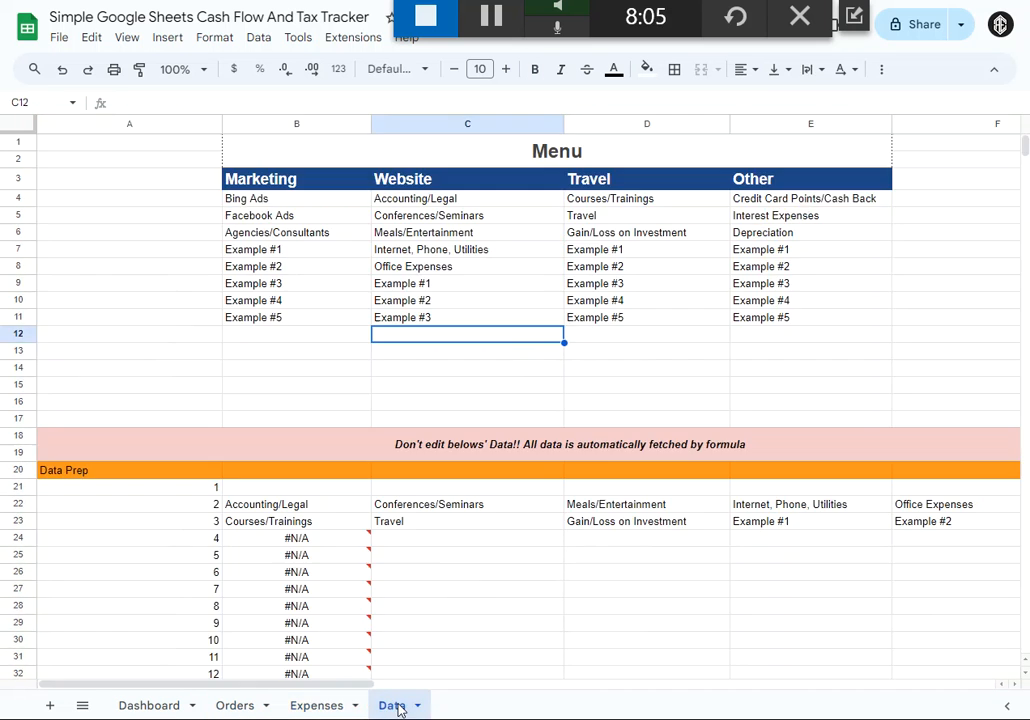
{"action": "left_click", "coordinate": [296, 368]}
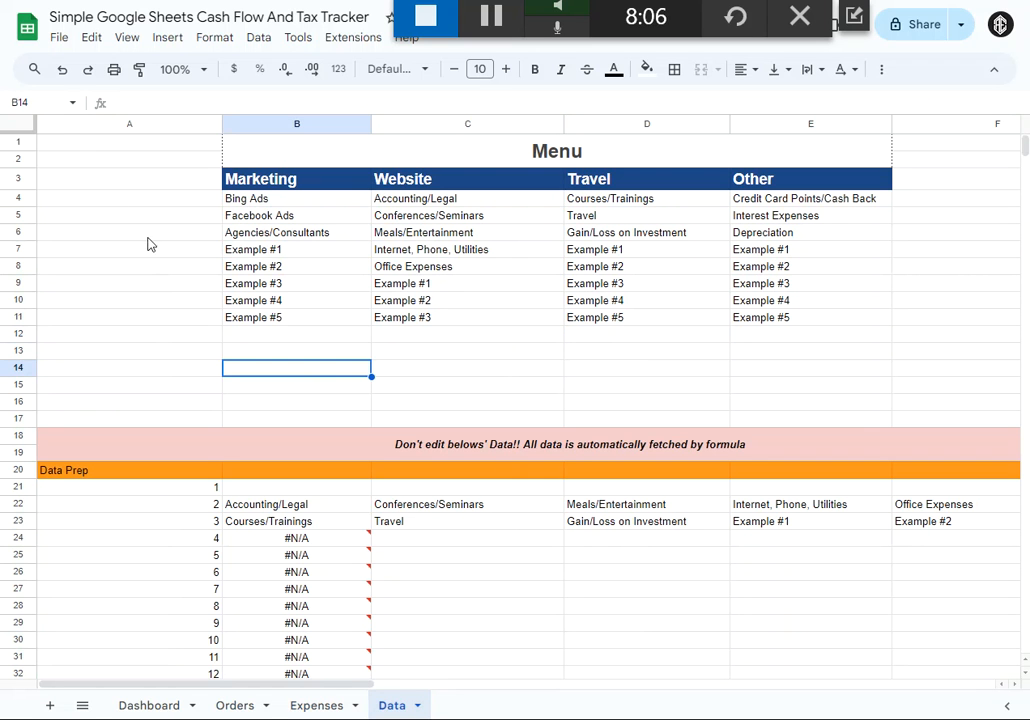
{"action": "left_click", "coordinate": [57, 141]}
{"action": "left_click", "coordinate": [150, 703]}
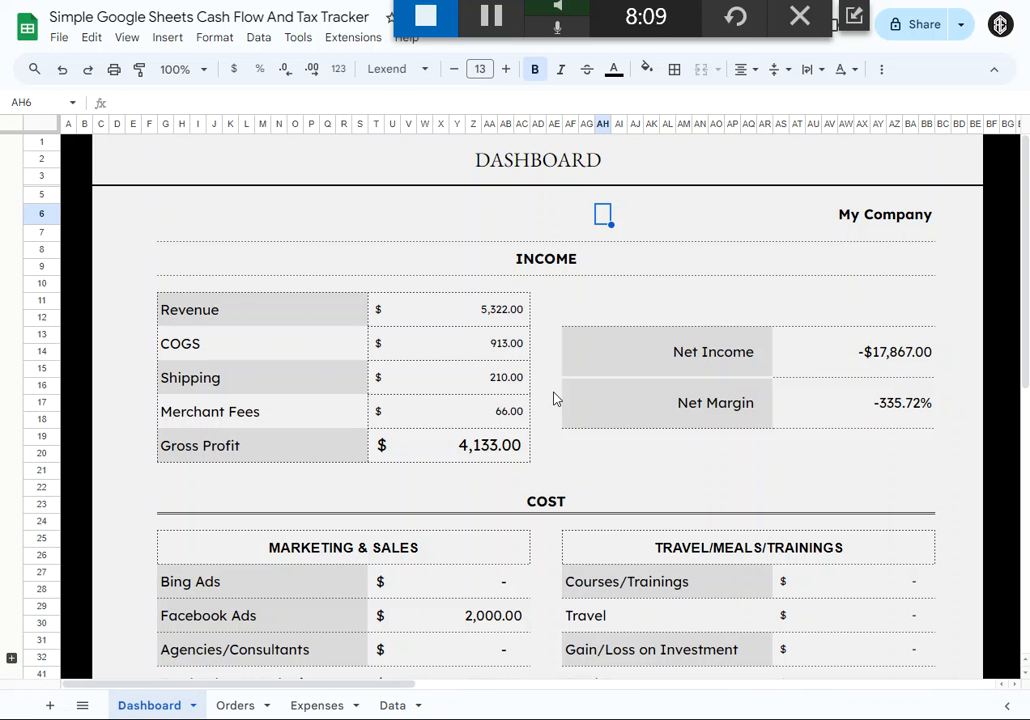